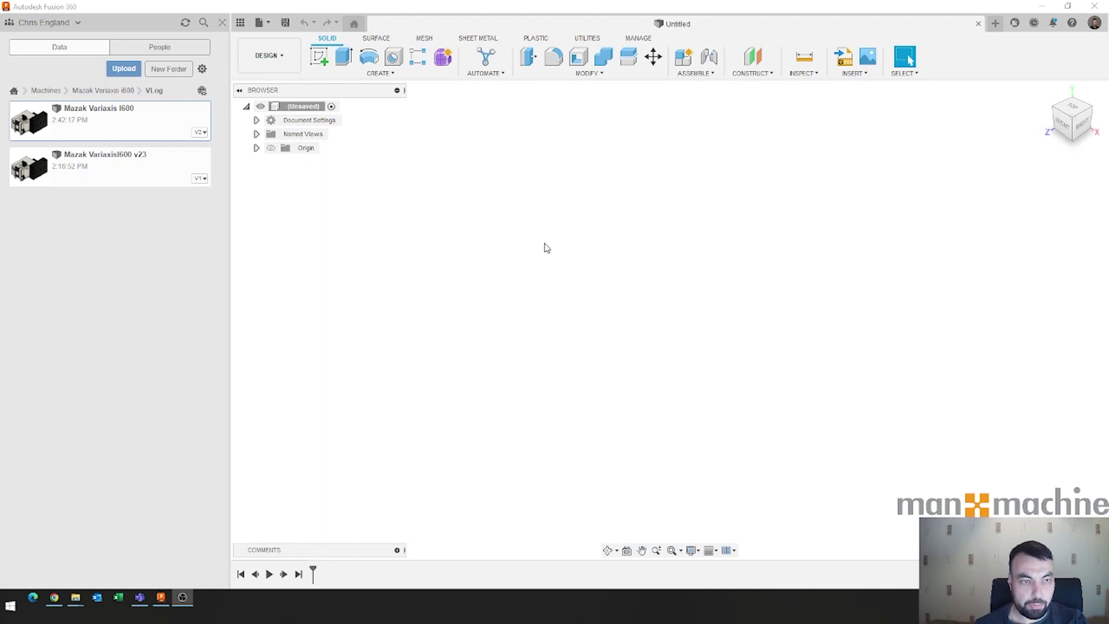
Open the Mazak Variaxis i600 design from the VLog project folder and inspect the machine from the front
double_click(123, 123)
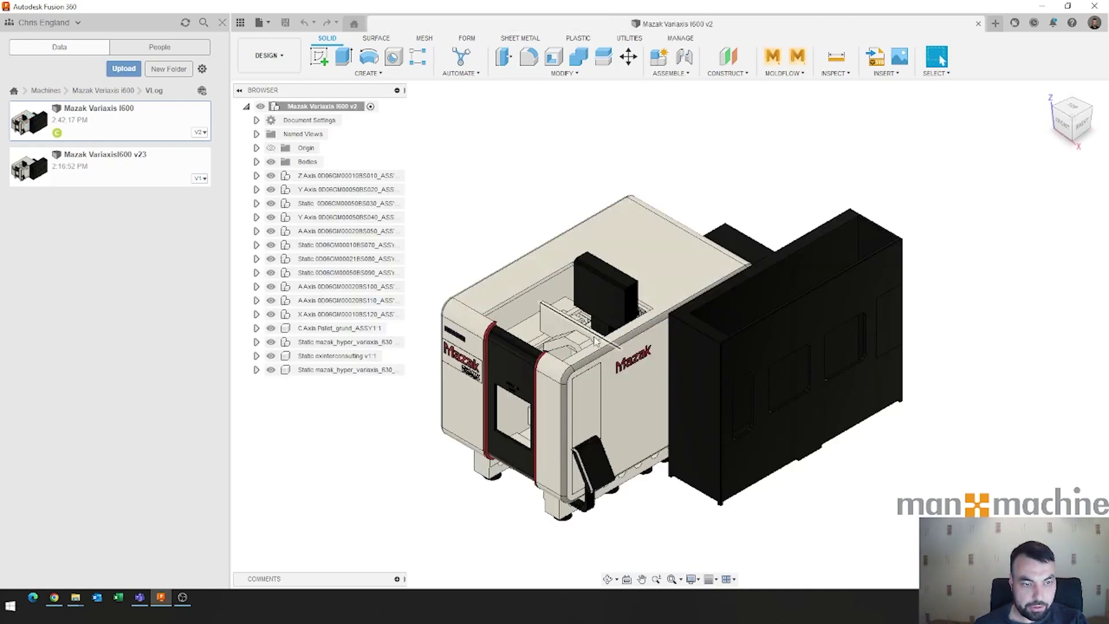
middle_drag(552, 376, 811, 370)
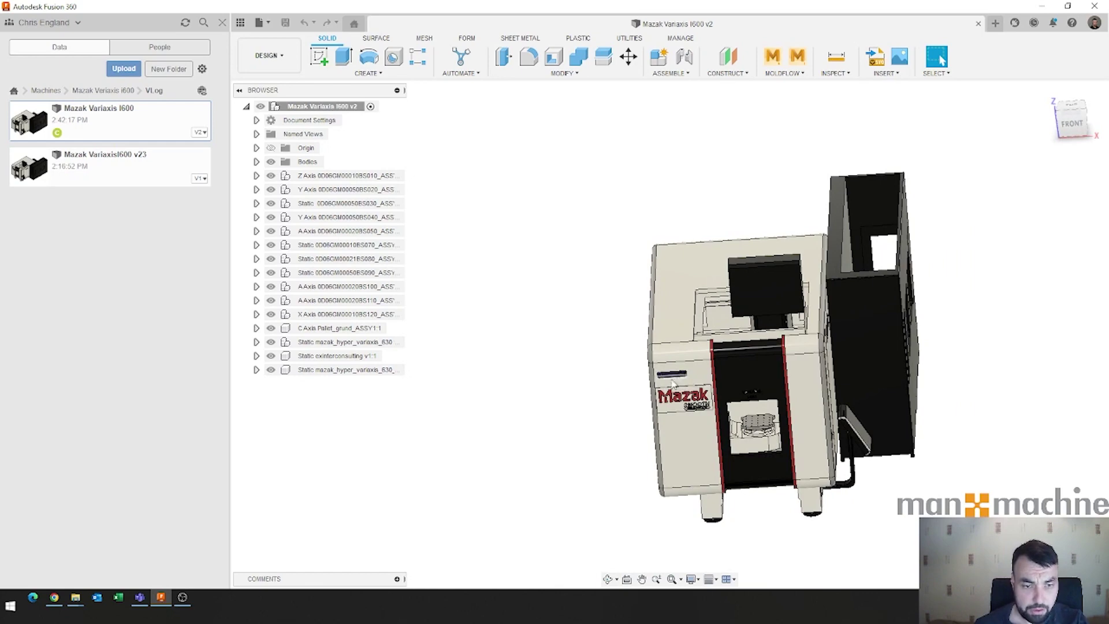
scroll(673, 384, up, 5)
middle_drag(845, 456, 509, 335)
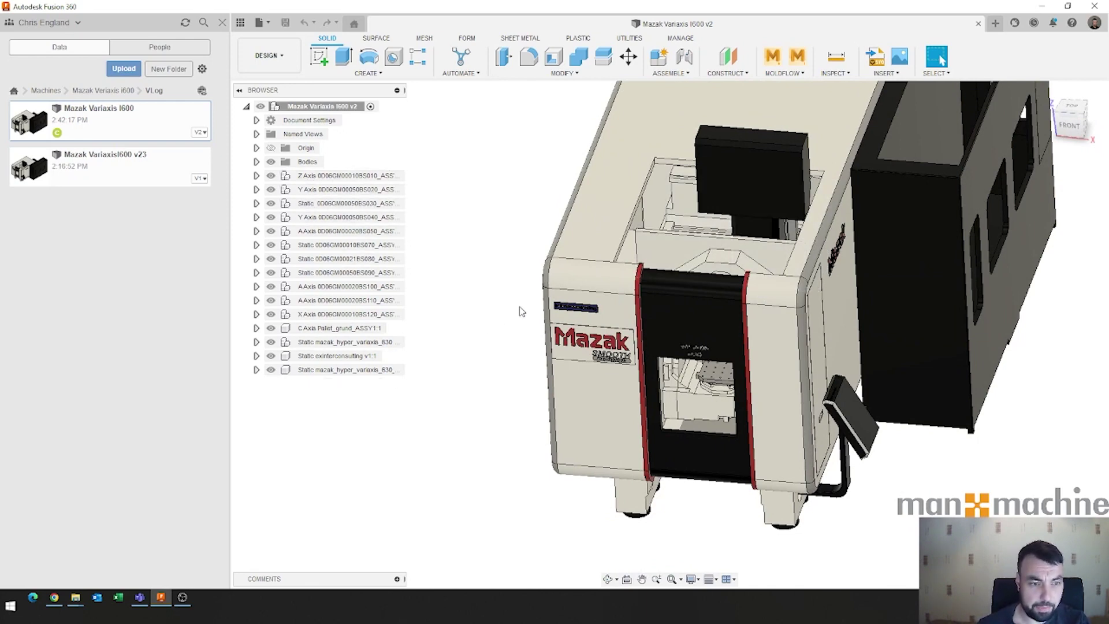
shift+middle_drag(521, 302, 495, 350)
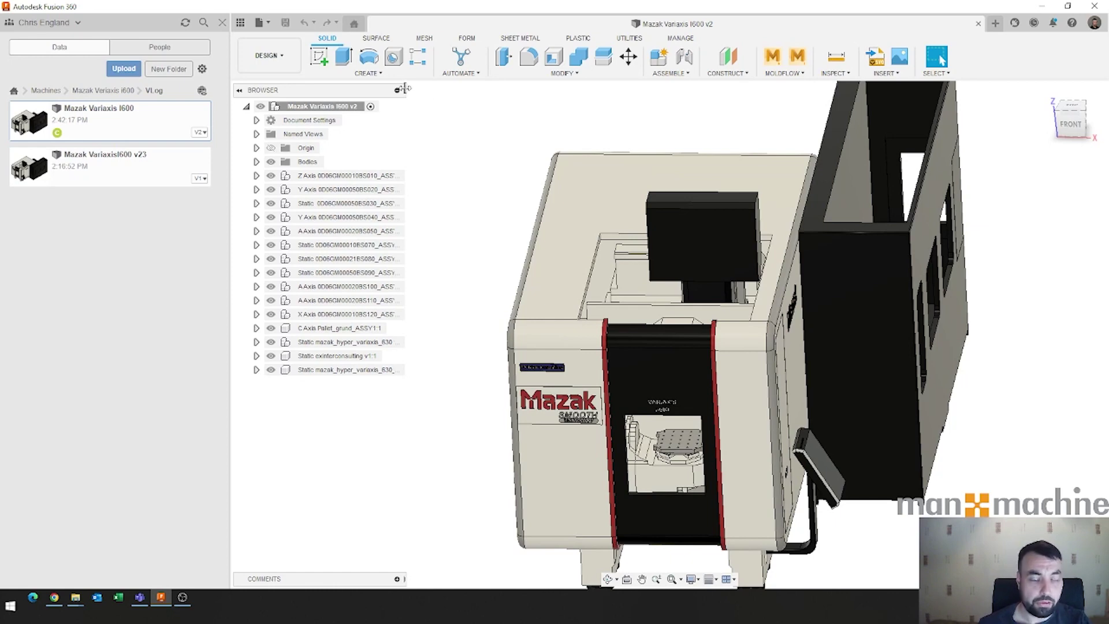
Switch to the Manufacture workspace, hide the project data and start the Machine Builder for the Mazak model
click(289, 65)
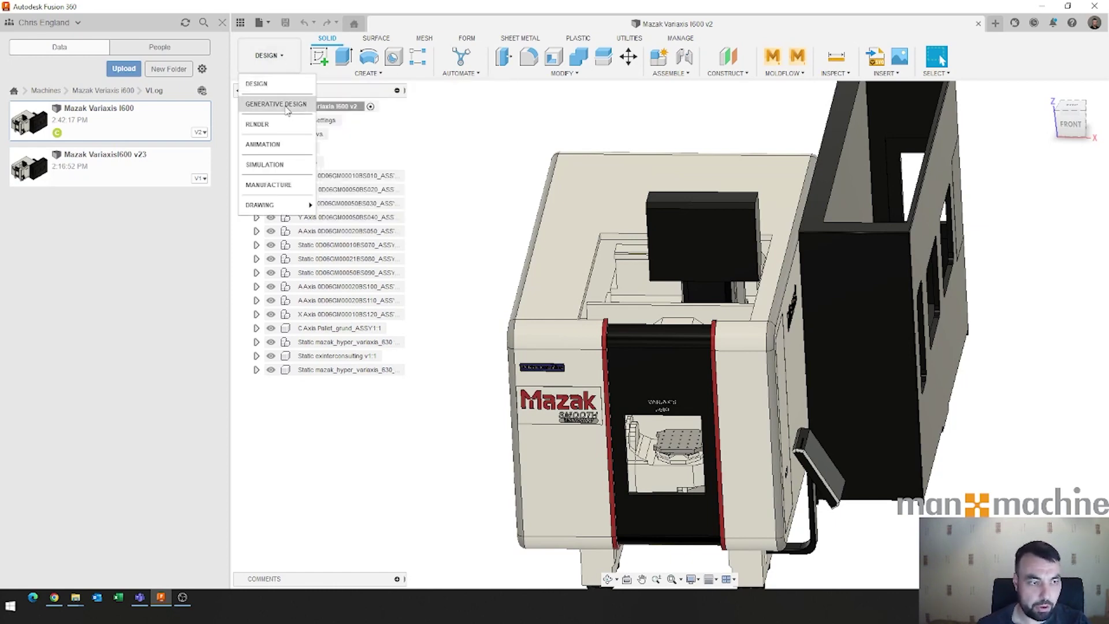
click(277, 186)
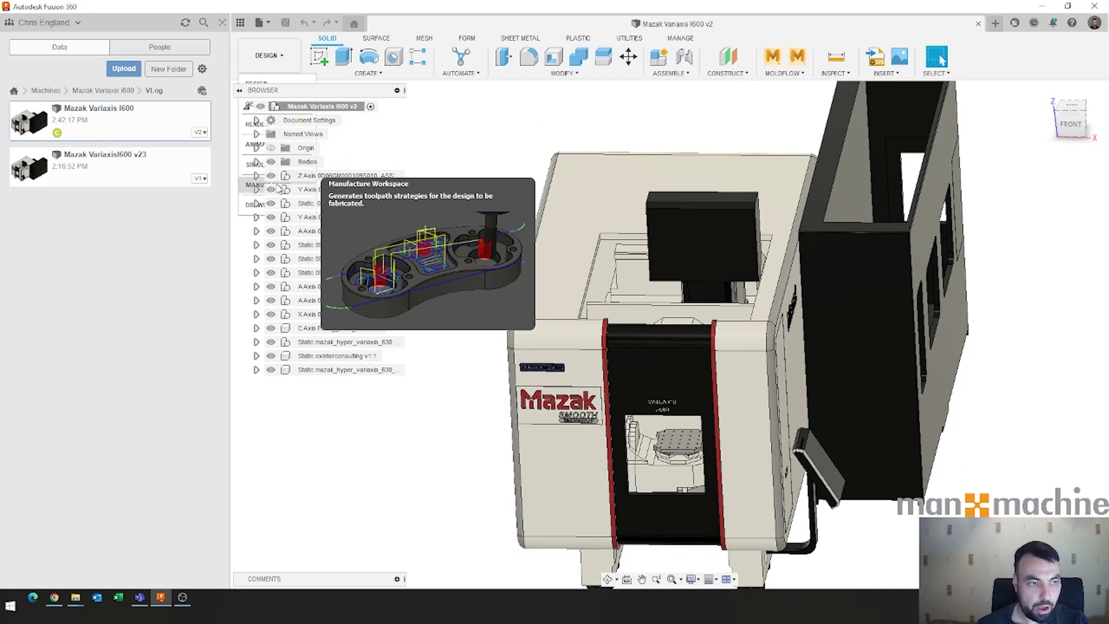
mouse_move(551, 201)
middle_down()
mouse_move(564, 207)
mouse_move(546, 213)
mouse_move(556, 211)
middle_up()
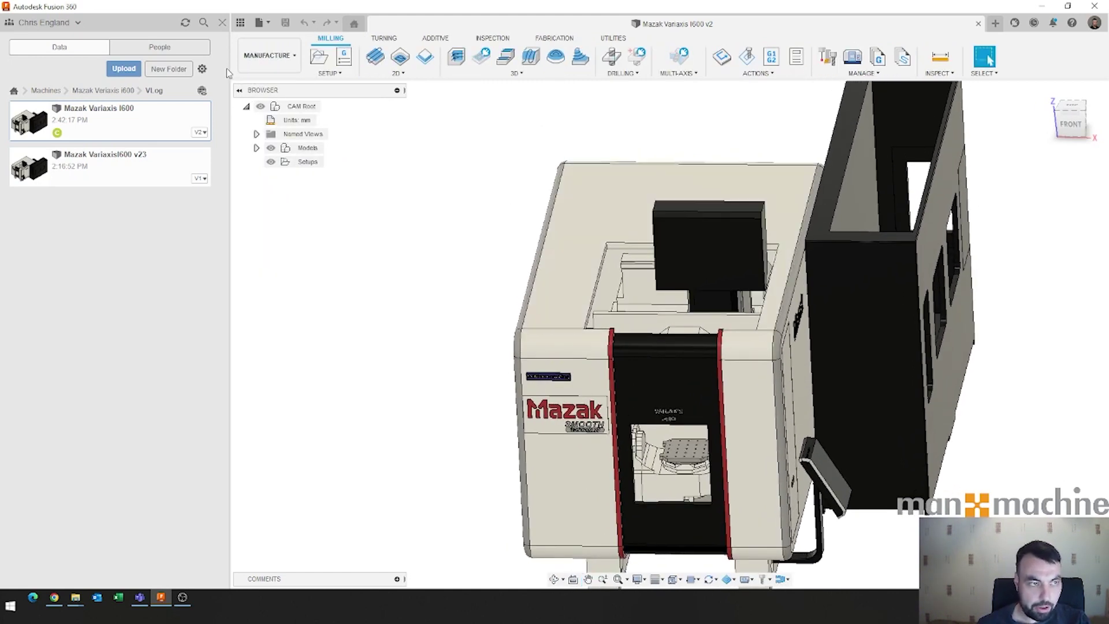
click(222, 22)
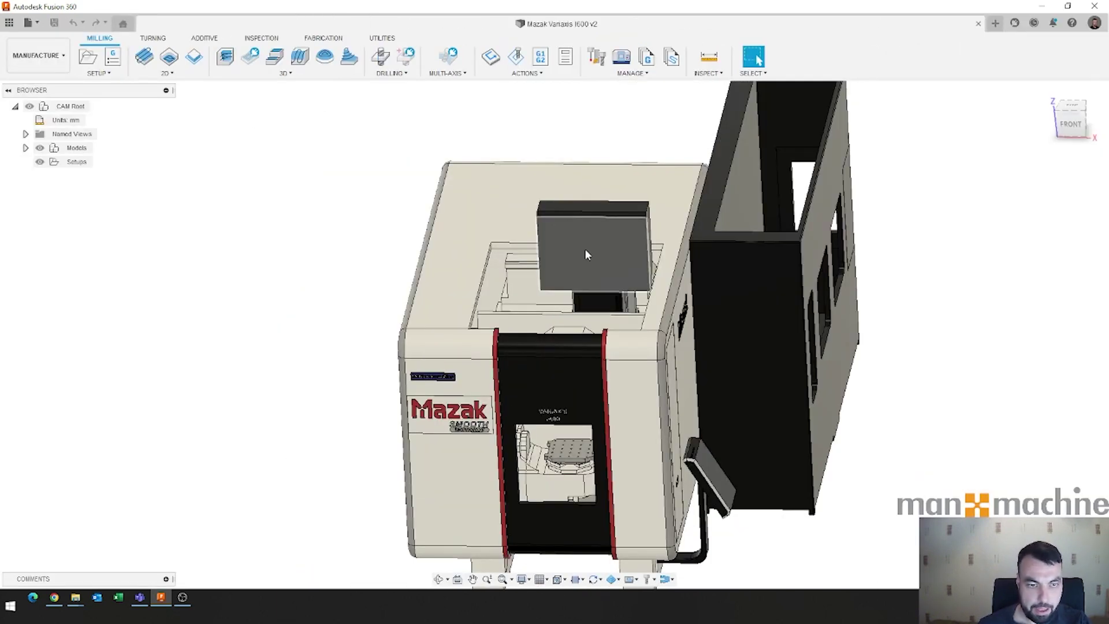
middle_drag(585, 248, 560, 222)
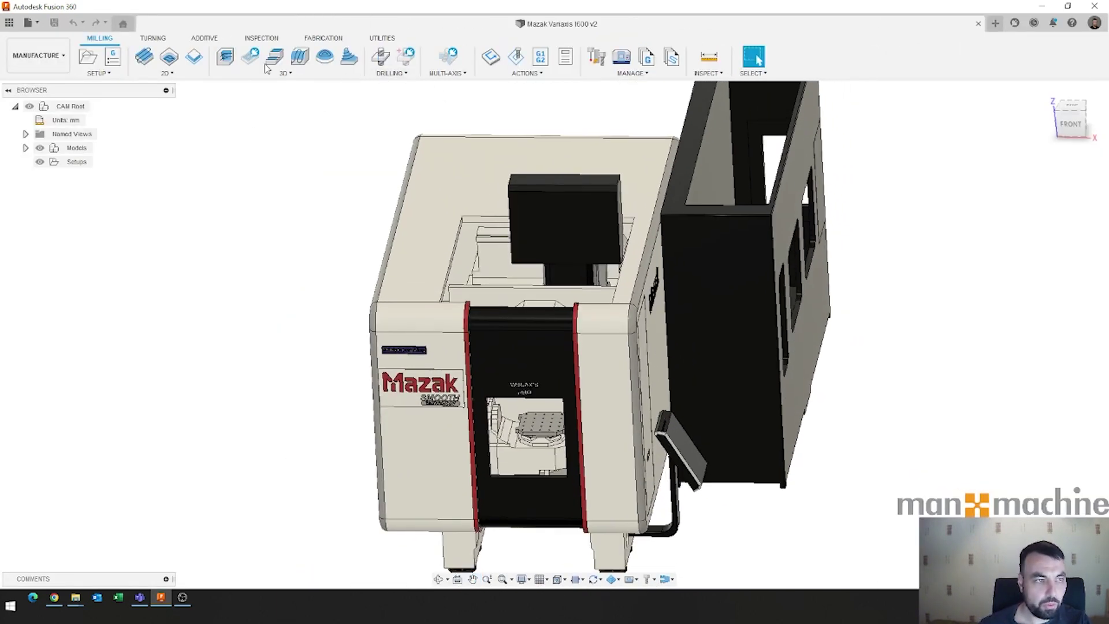
click(384, 38)
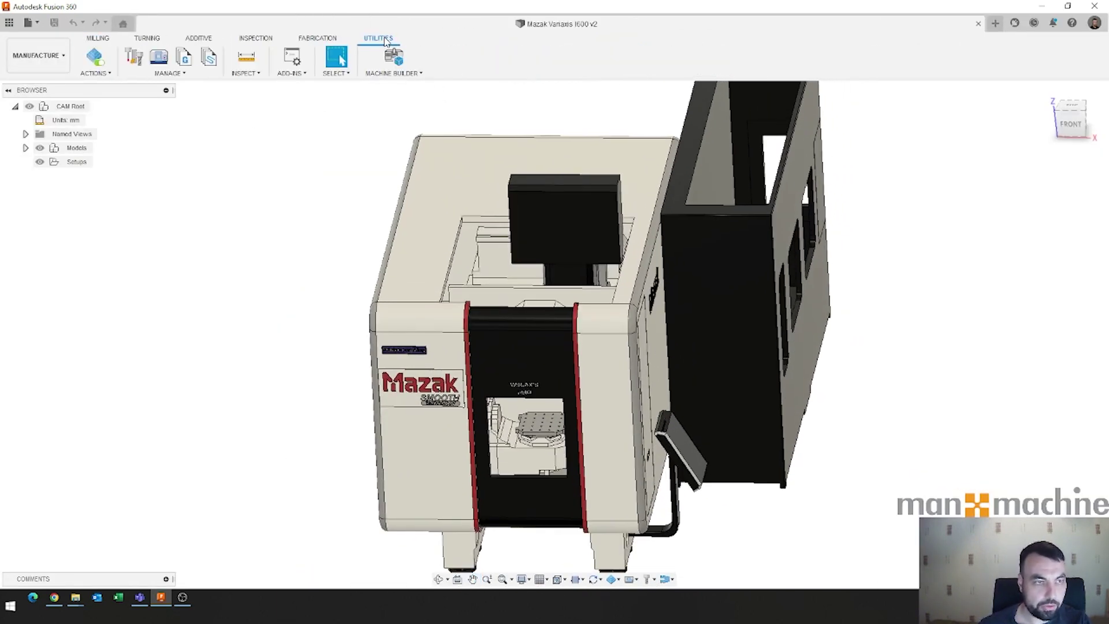
click(401, 73)
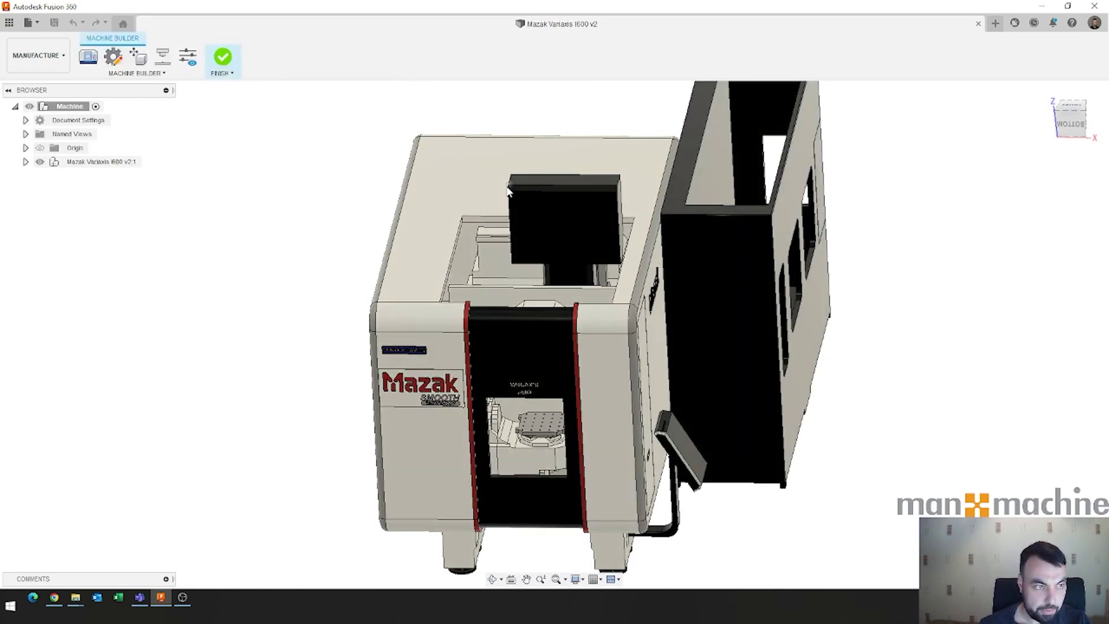
Create a new milling machine in the local machine library
click(87, 58)
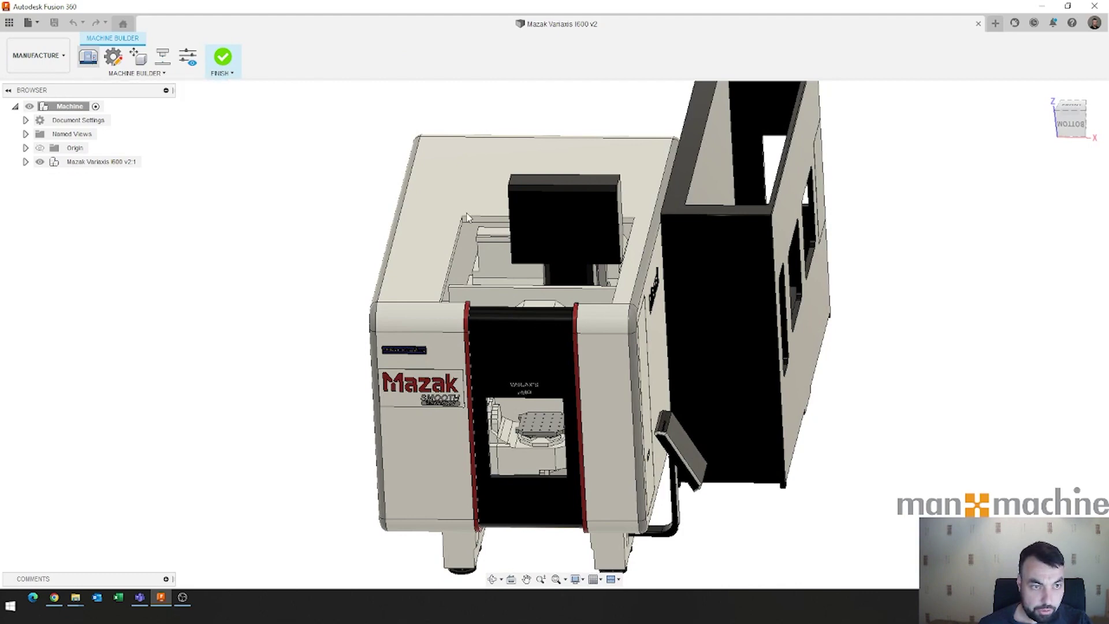
drag(0, 150, 683, 100)
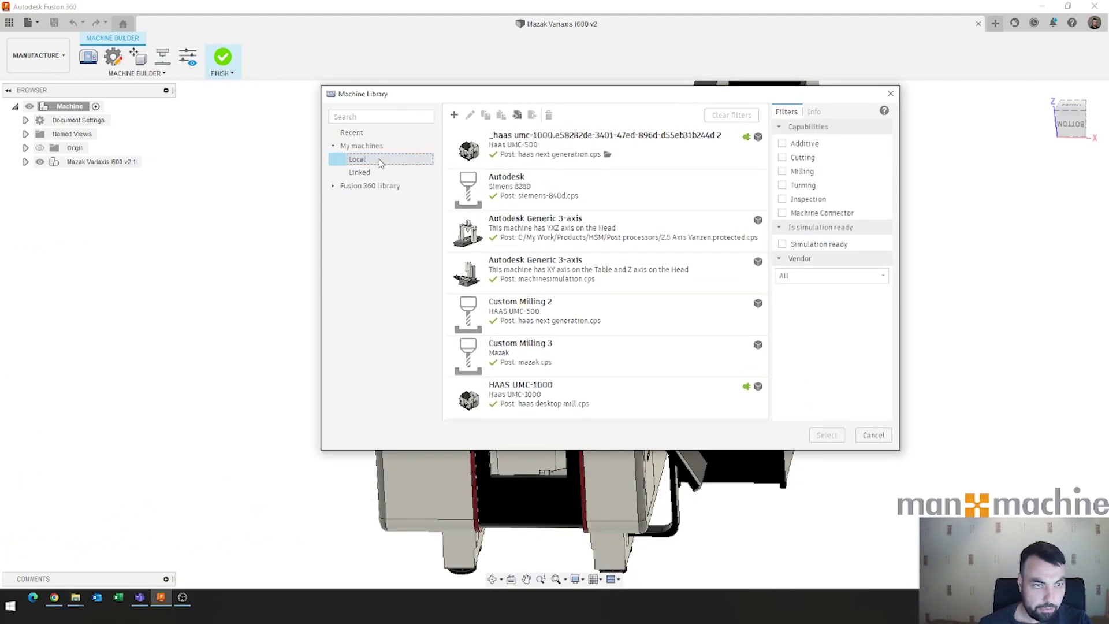
click(453, 116)
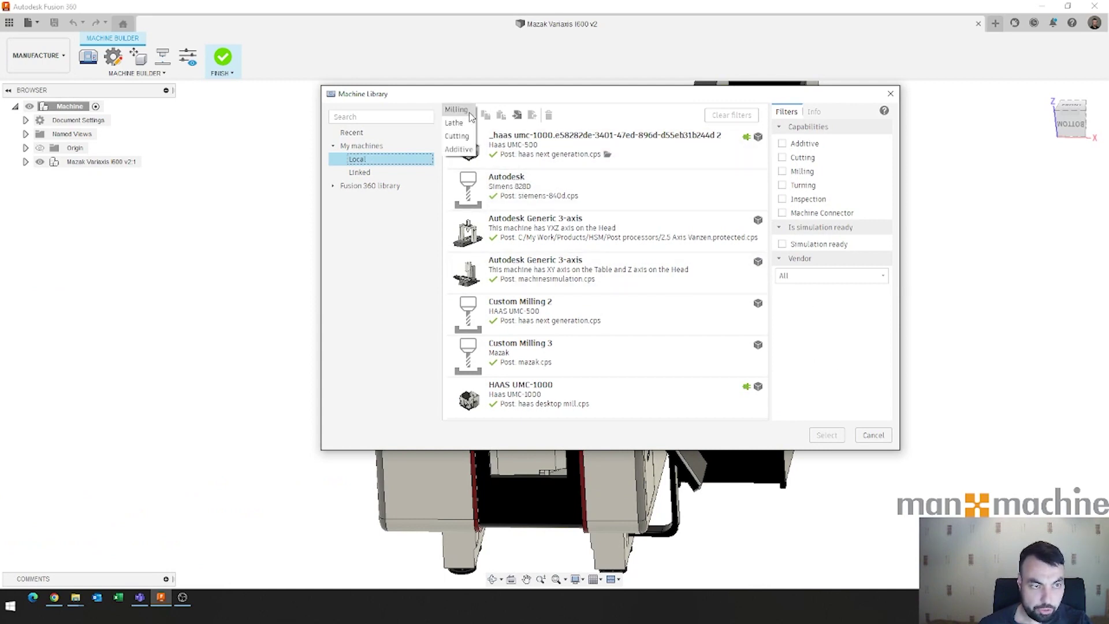
click(458, 110)
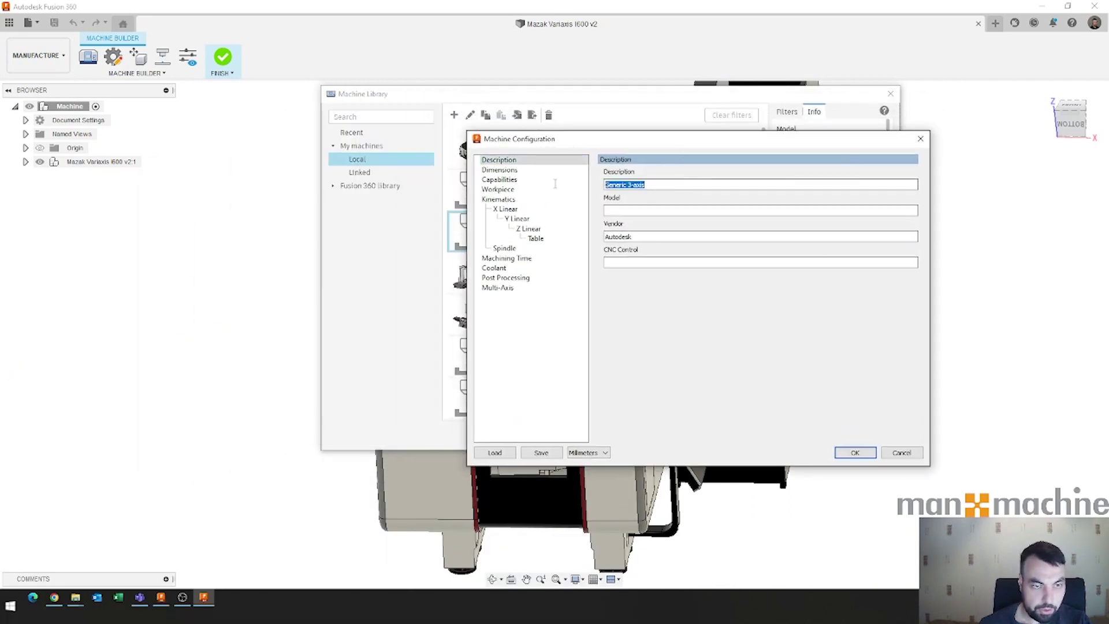
Set the machine's description to "Mazak Variaxis i600" and clear its vendor entry
text(Mazak Variaxis i600)
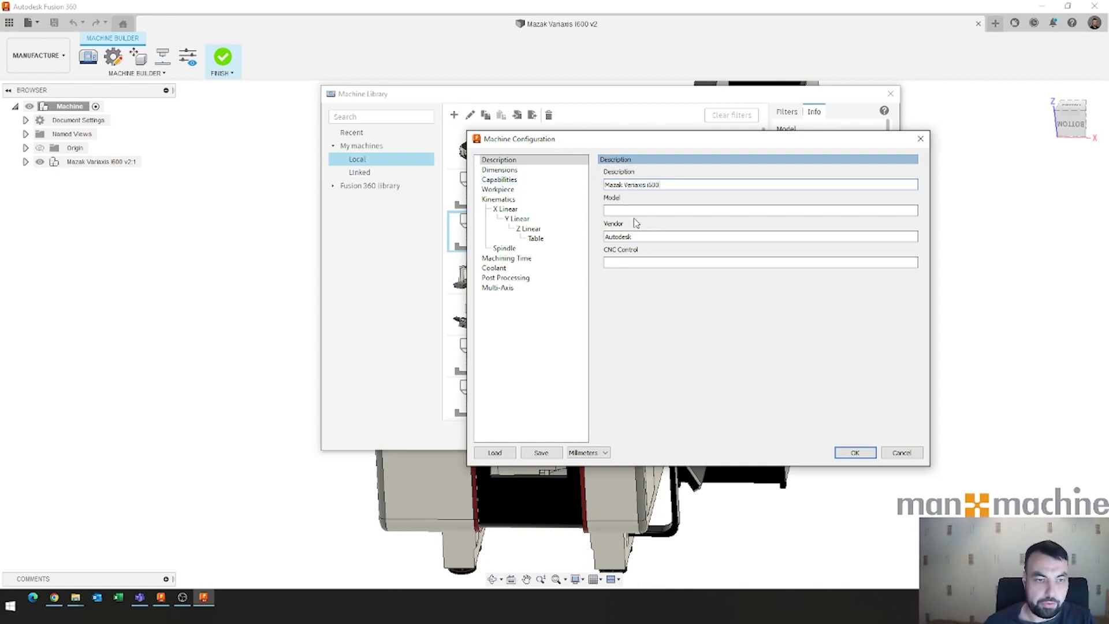
click(635, 236)
drag(633, 237, 603, 237)
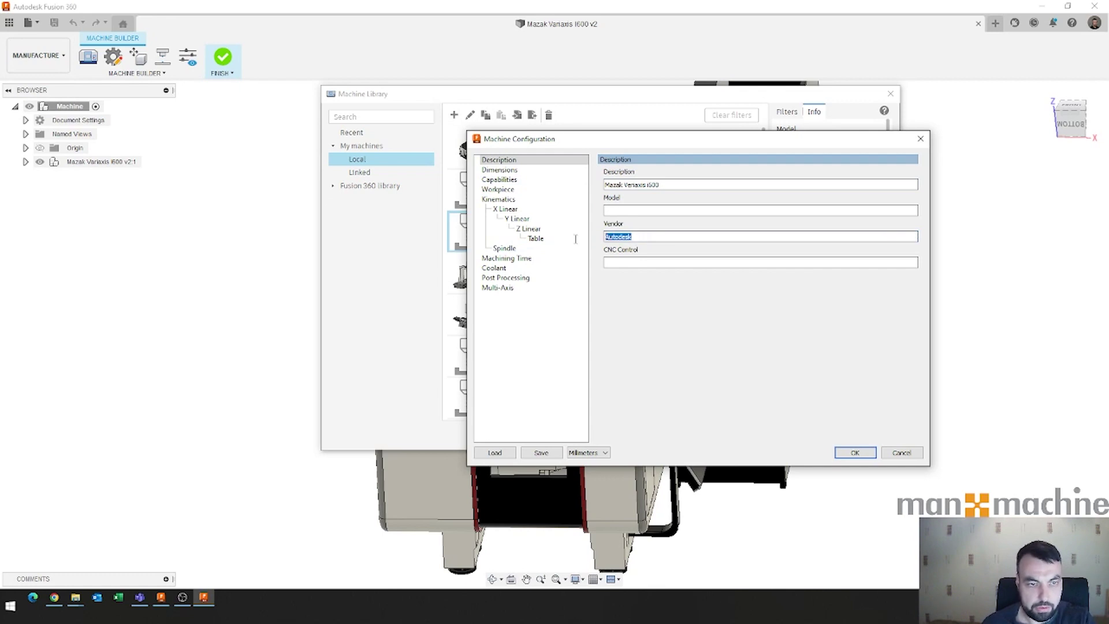
key(BackSpace)
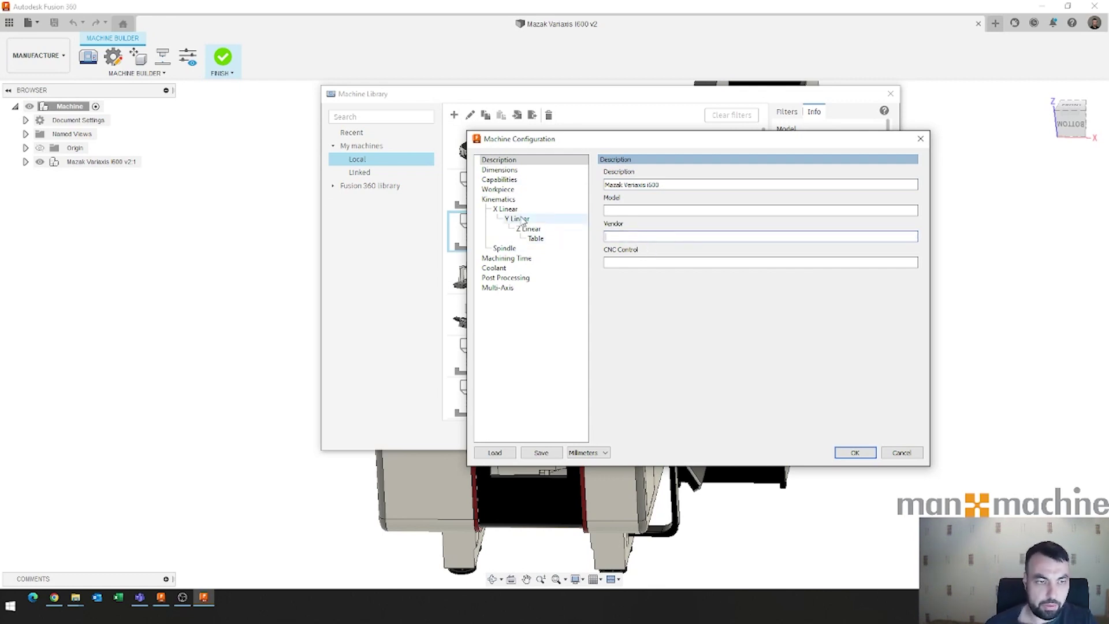
Consult the VARIAXIS i-600 specification web page and set the maximum workpiece size to 700 mm in X, 700 mm in Y and 450 mm in Z
click(512, 171)
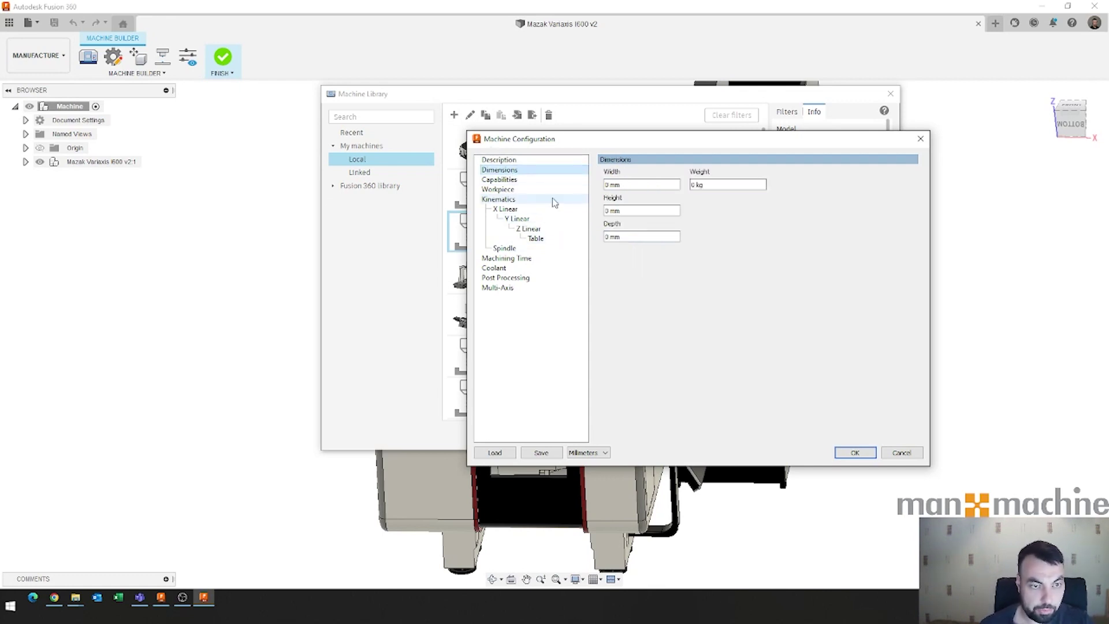
click(516, 180)
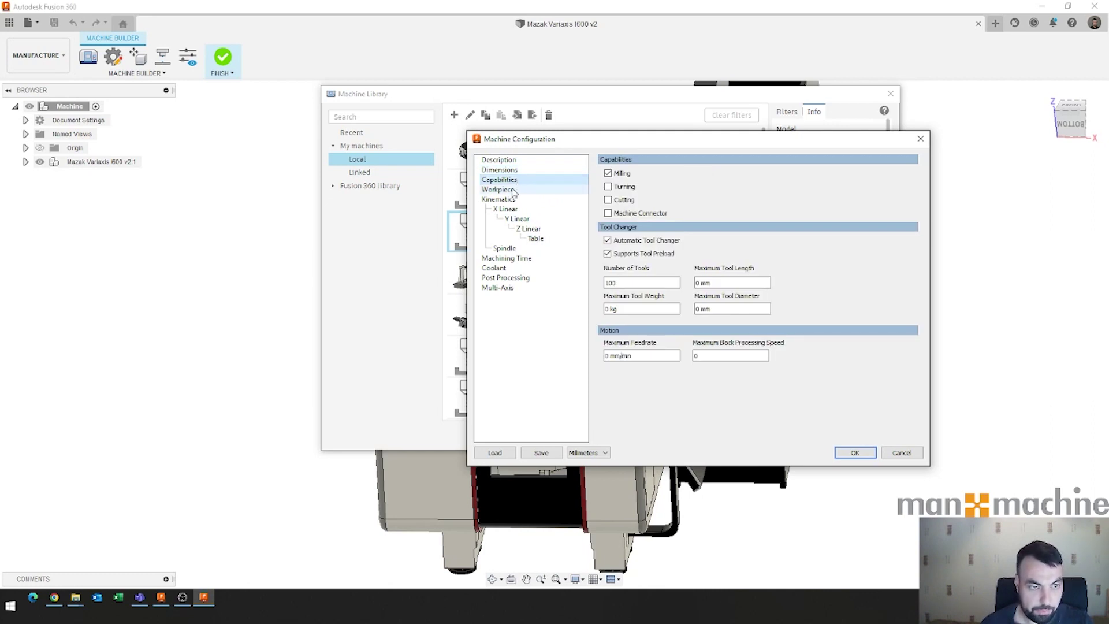
click(512, 190)
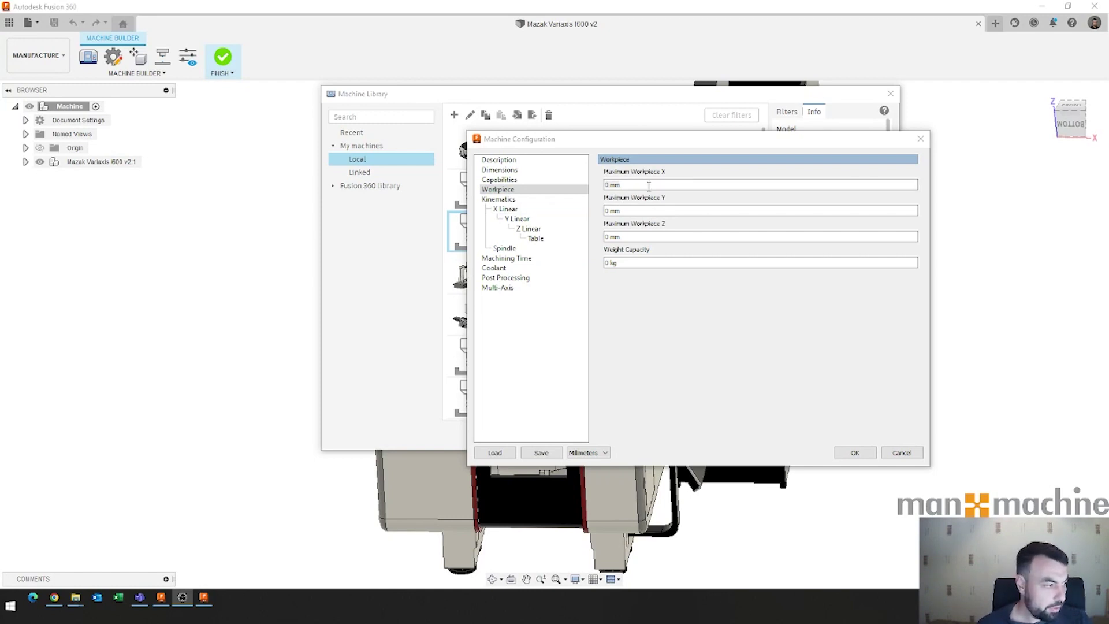
drag(0, 289, 564, 5)
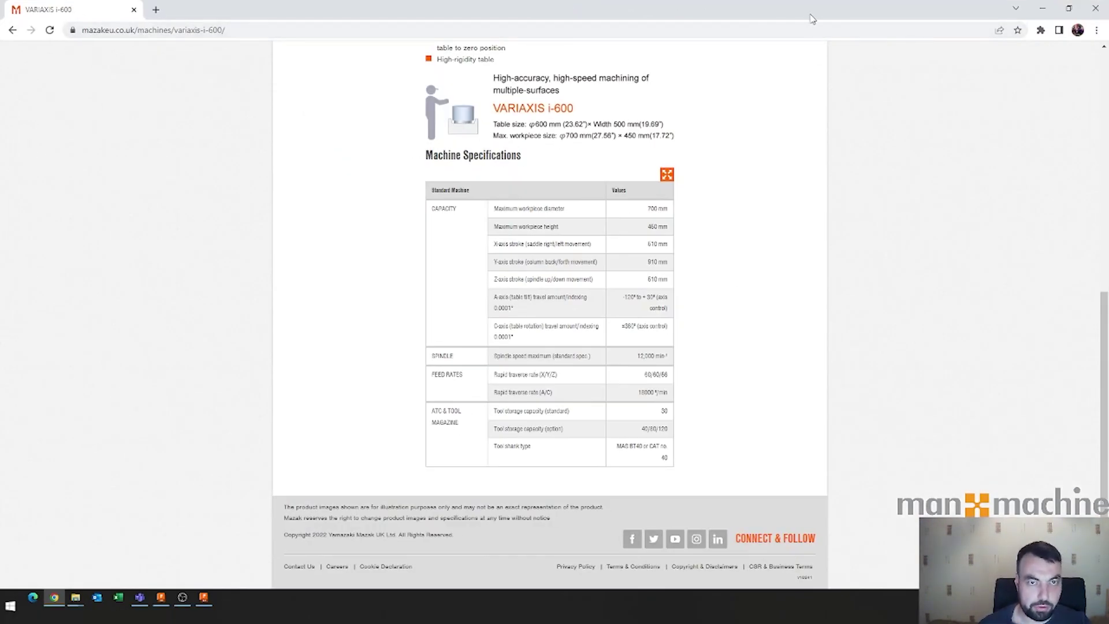
drag(811, 16, 0, 269)
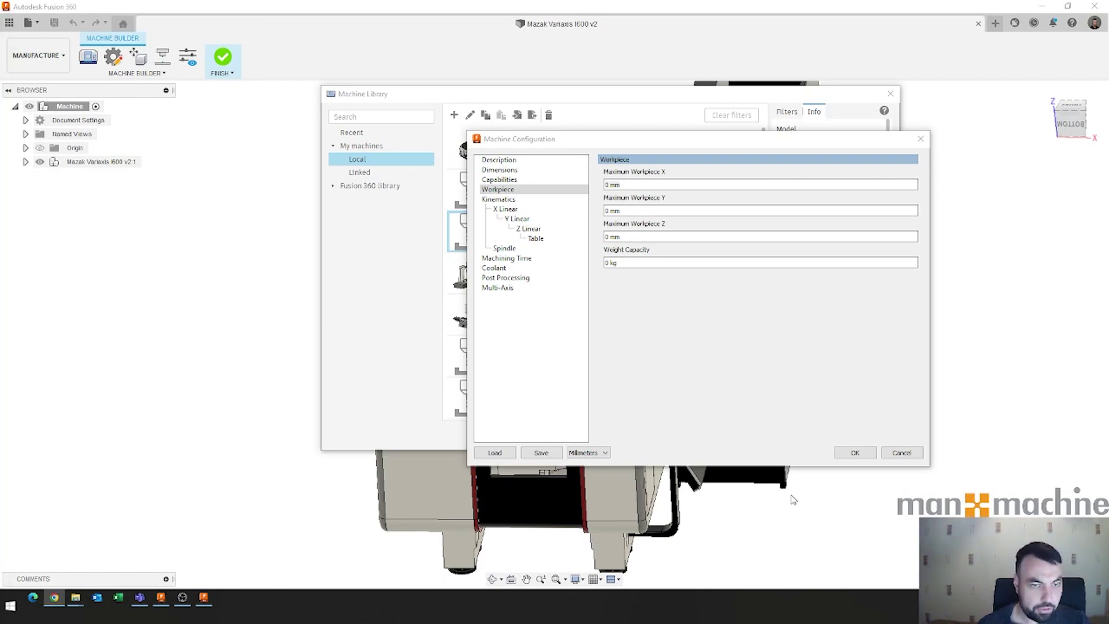
drag(636, 185, 507, 183)
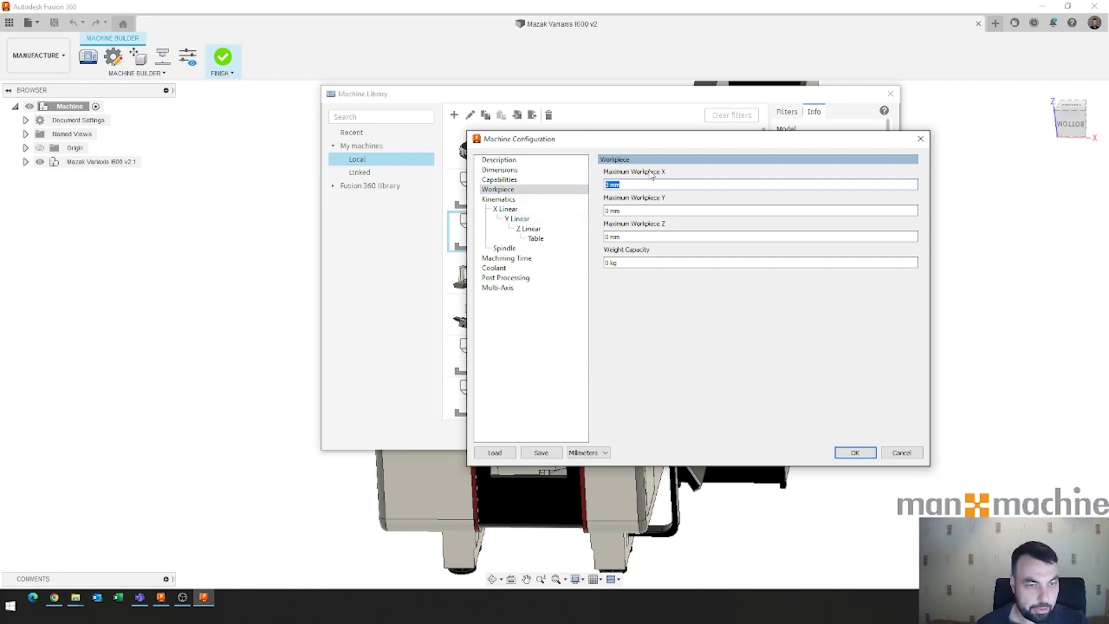
text(700)
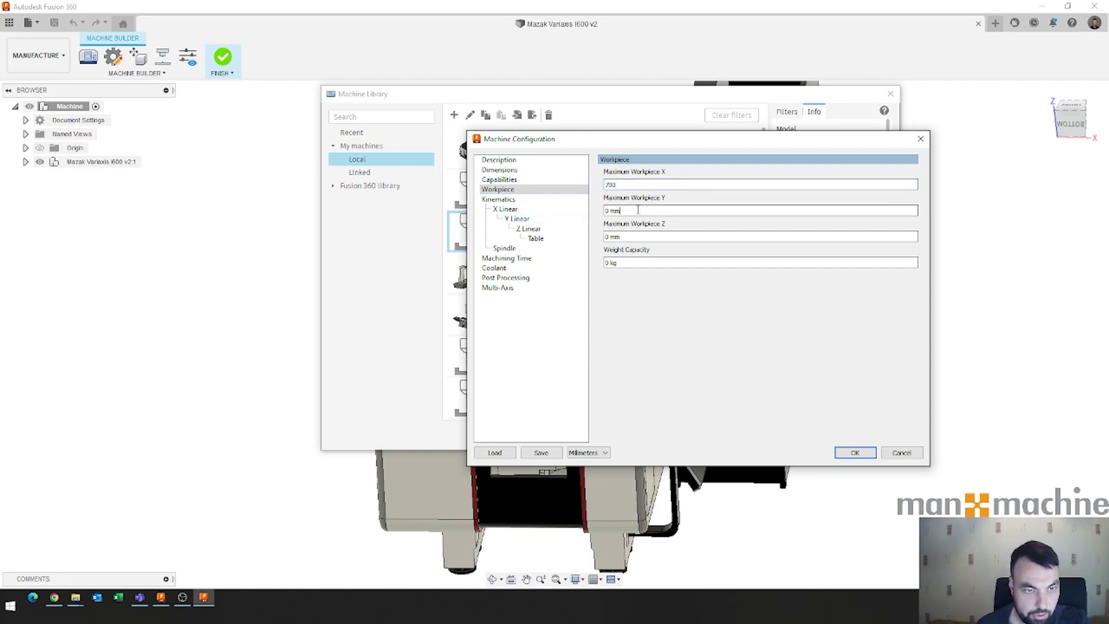
click(643, 210)
text(700)
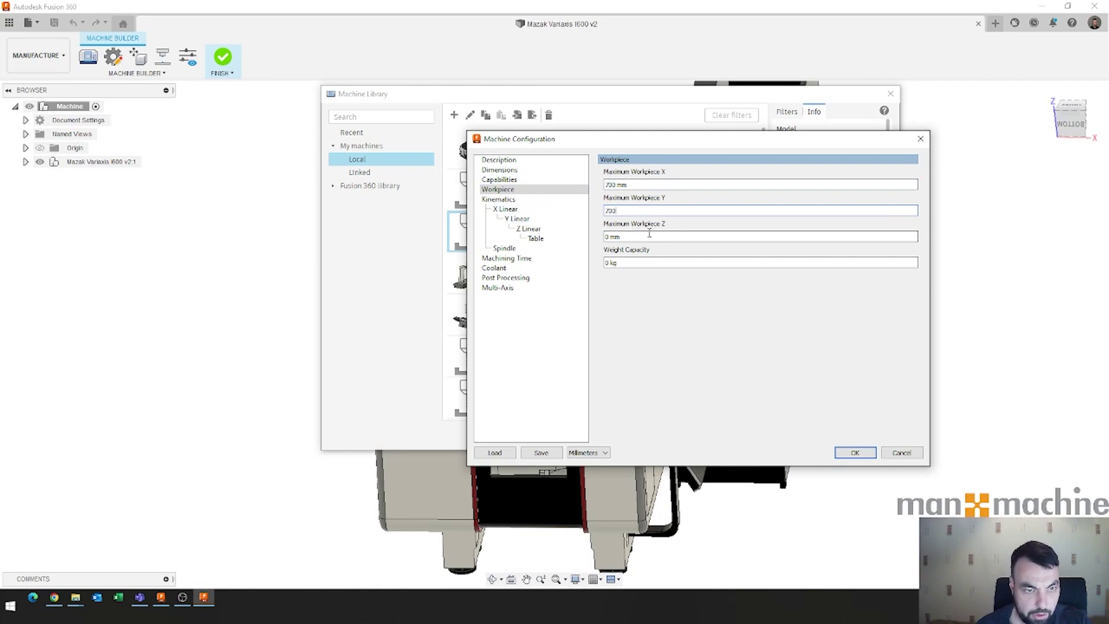
click(650, 236)
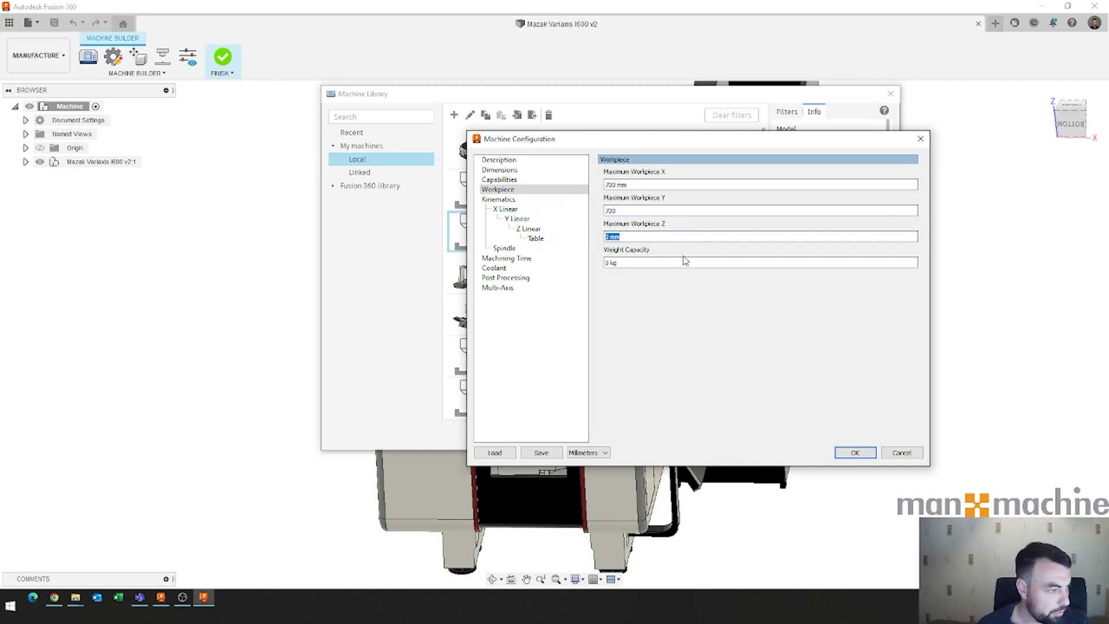
text(450)
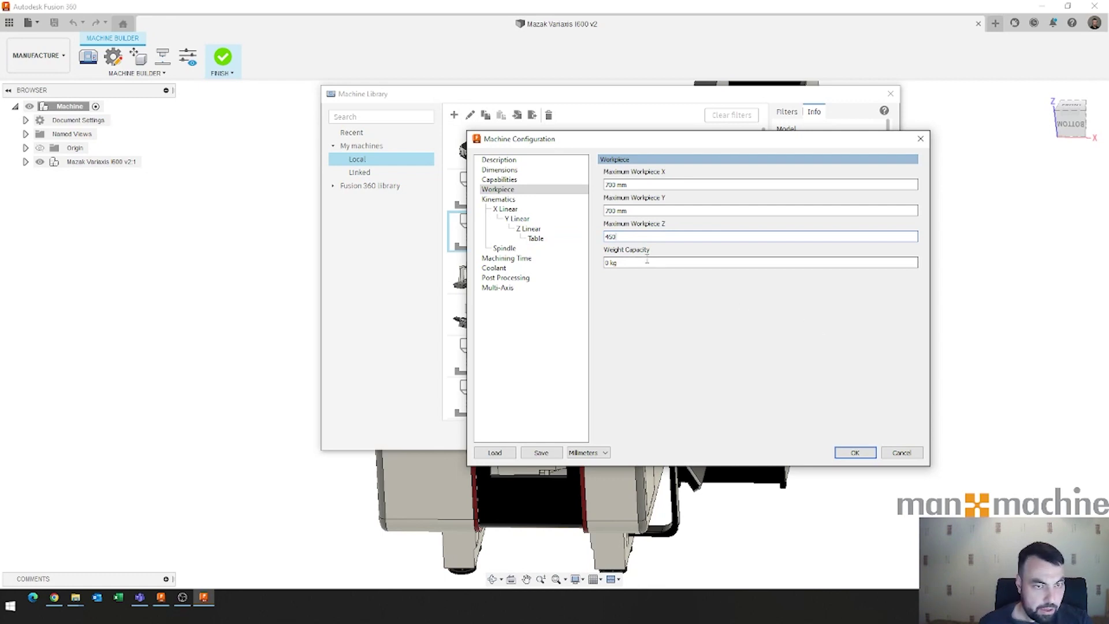
Rearrange the kinematics so the table sits directly on the machine base and the X, Y and Z linear axes carry the spindle
click(508, 200)
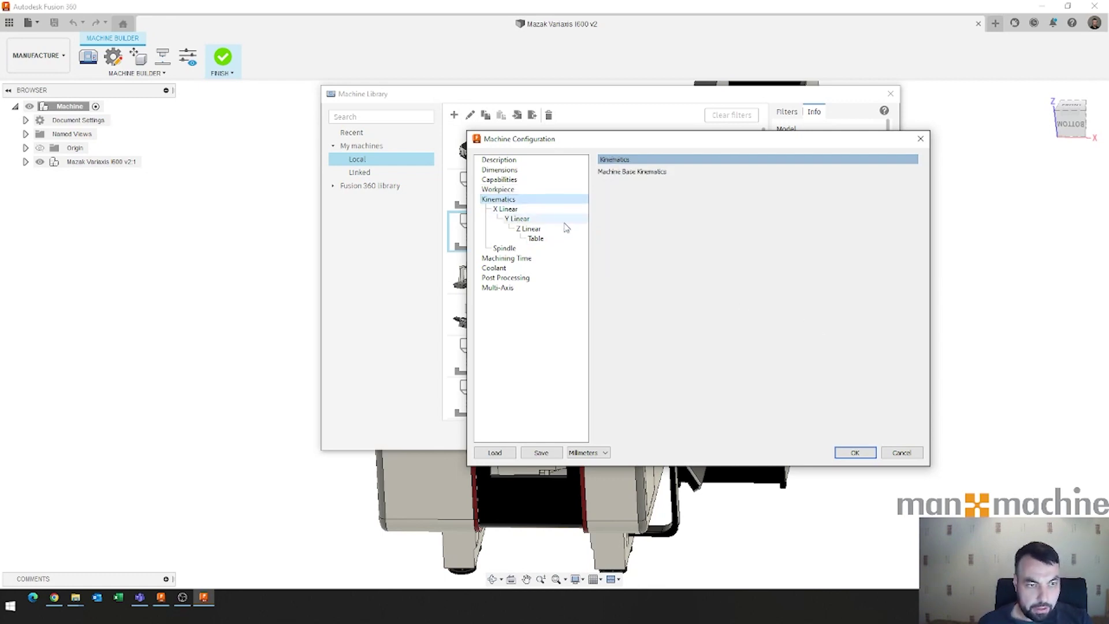
click(515, 212)
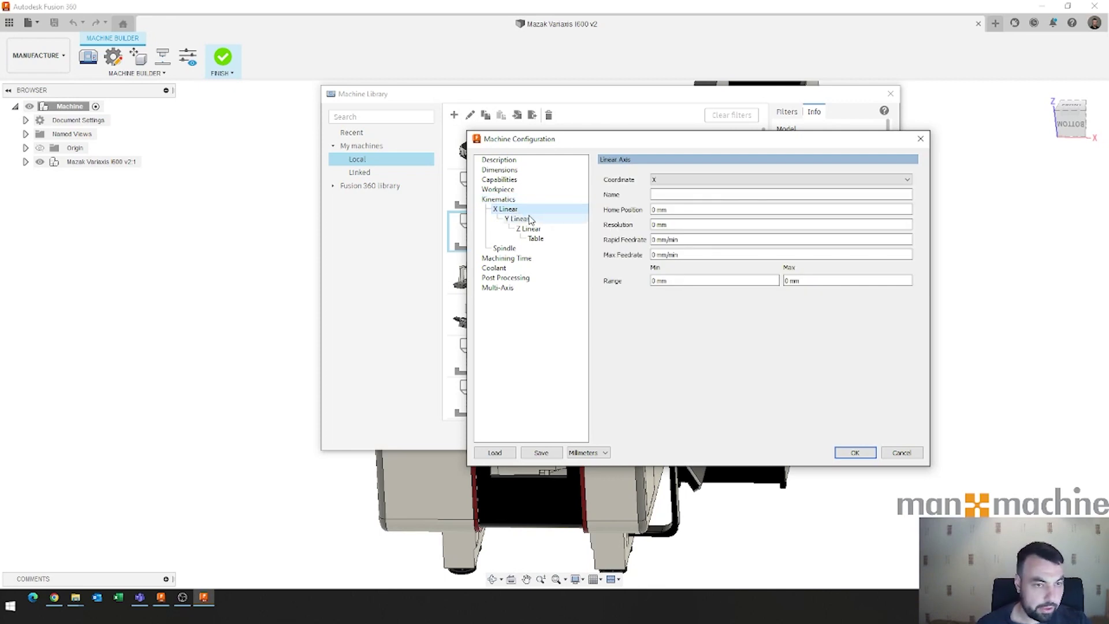
key(Down)
key(Down)
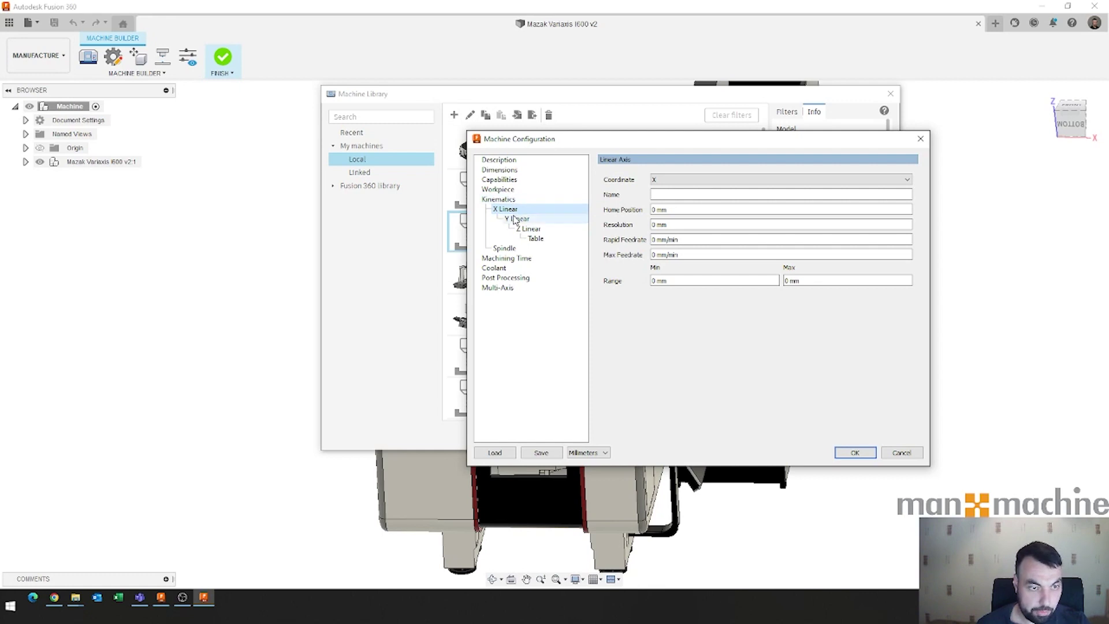
drag(508, 212, 515, 237)
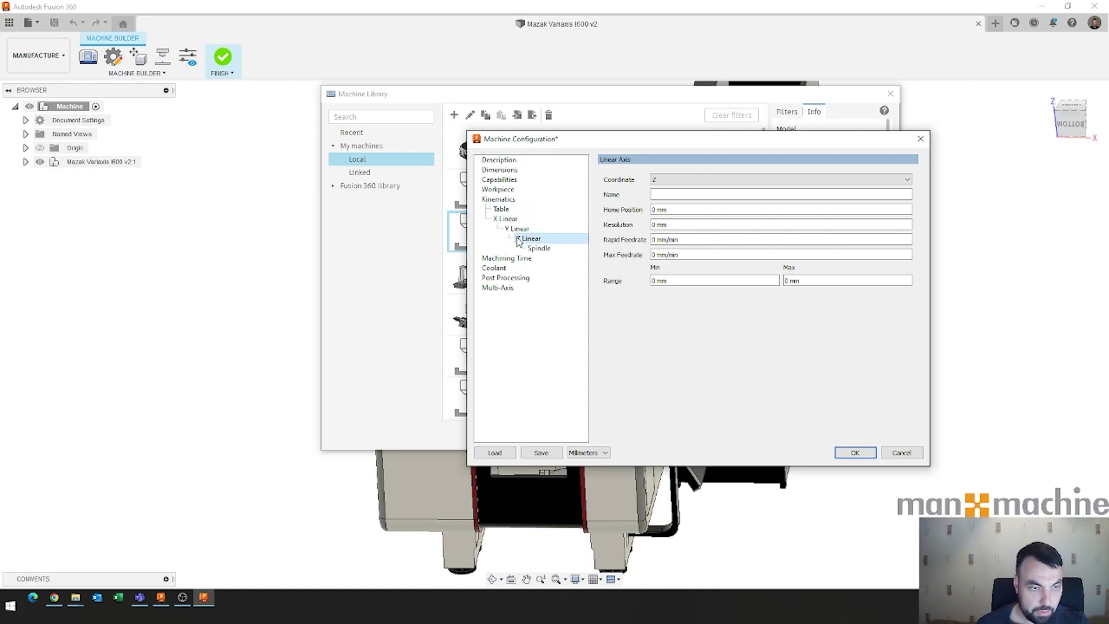
Set the minimum range limit of the X linear axis to -510 mm
click(505, 218)
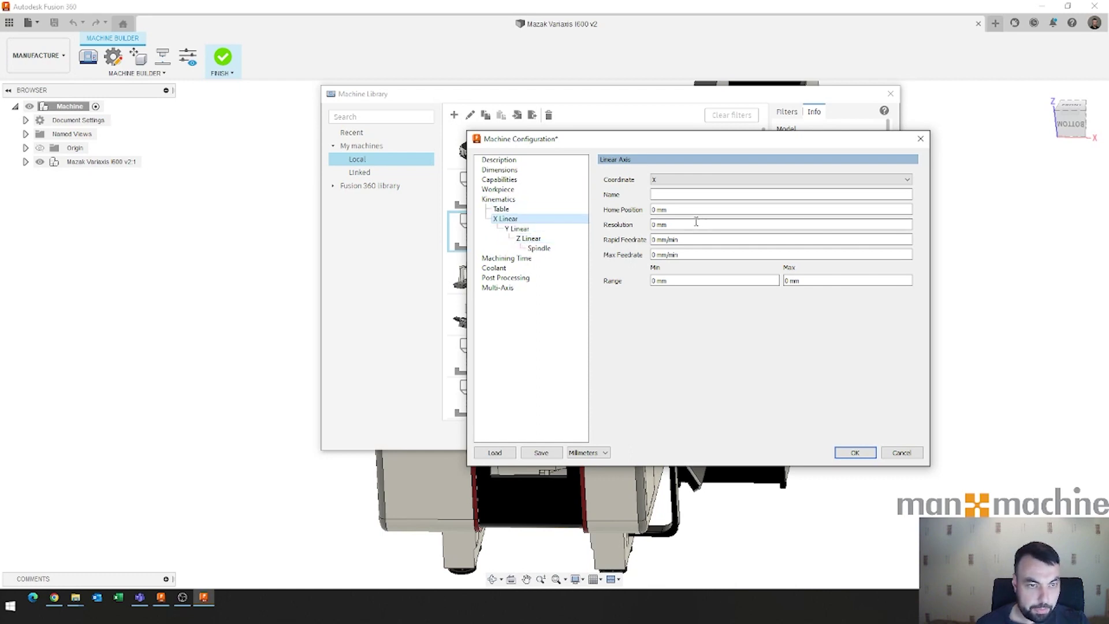
click(694, 280)
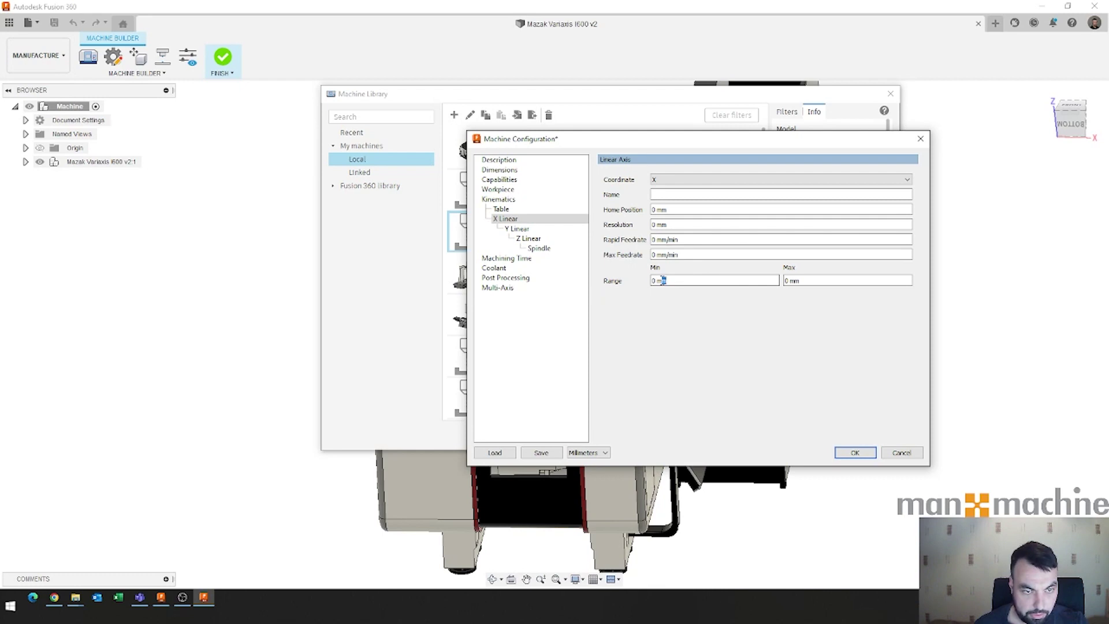
text(-)
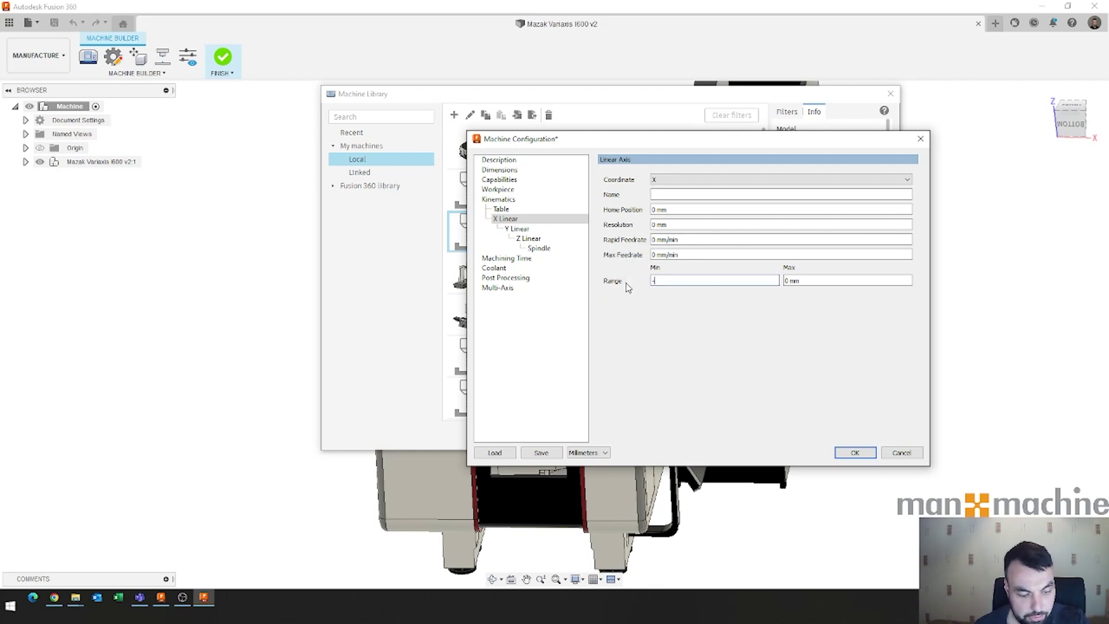
text(510)
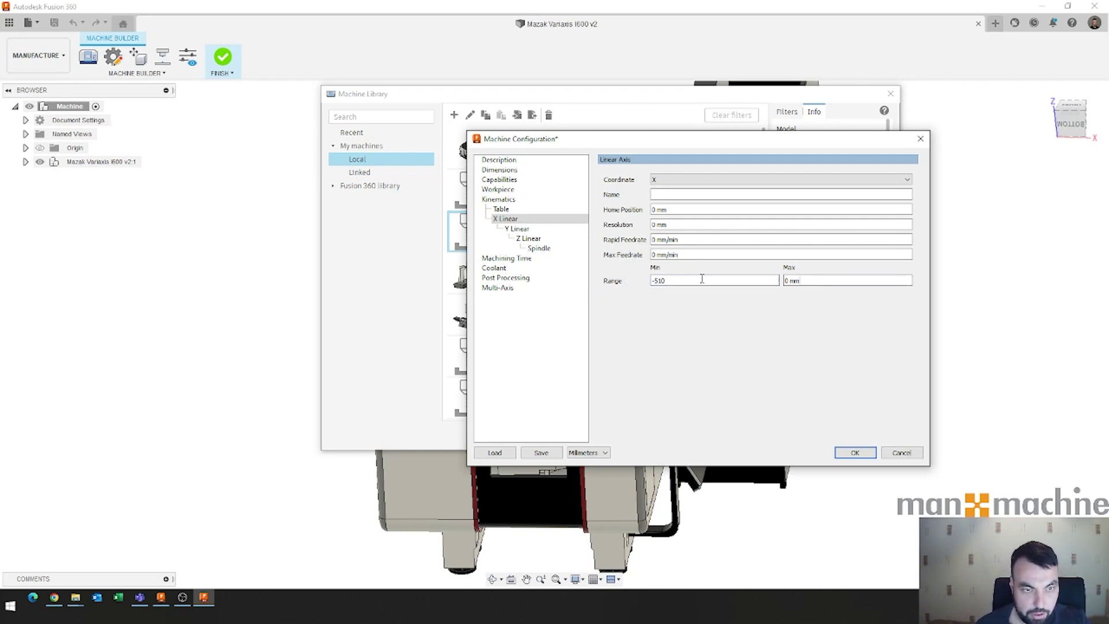
Set the minimum range limit of the Y linear axis to -910 mm
click(517, 229)
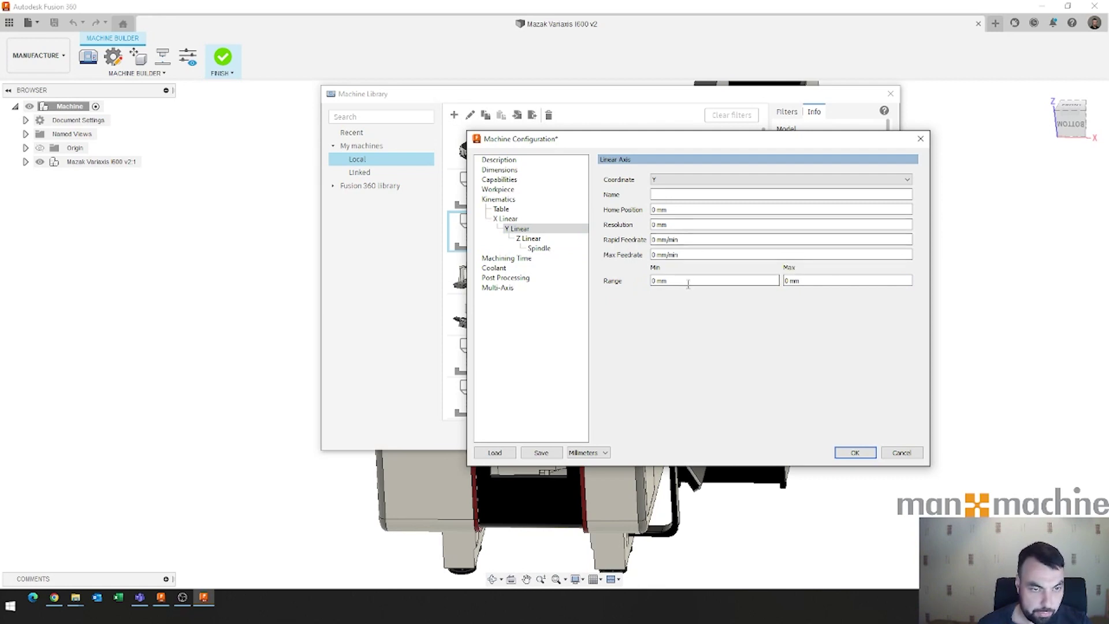
key(Tab)
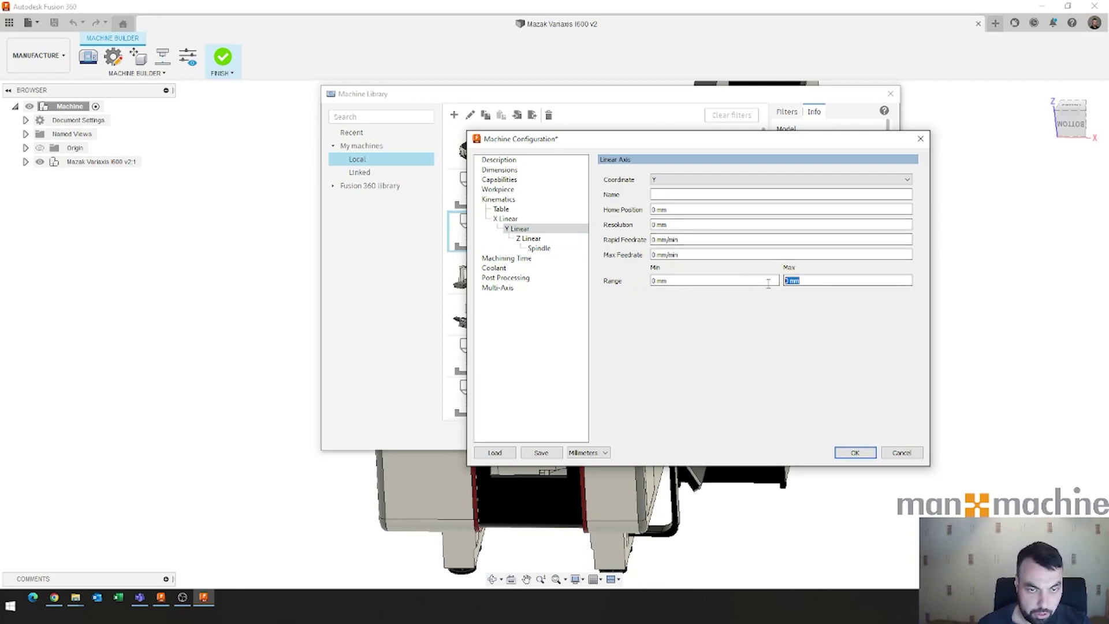
drag(679, 283, 604, 283)
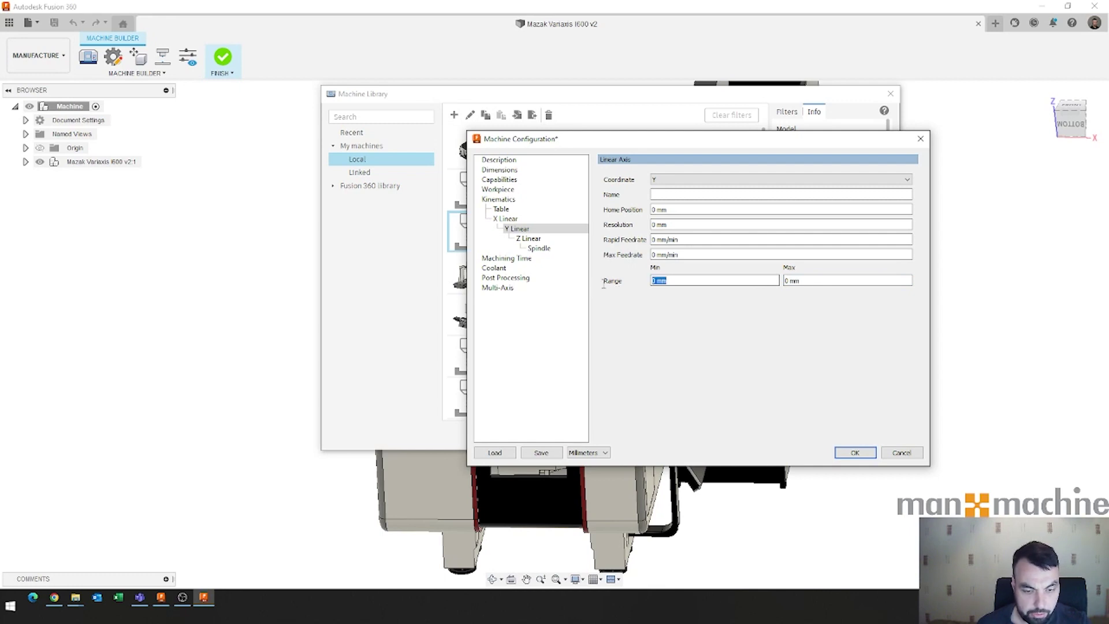
text(-9)
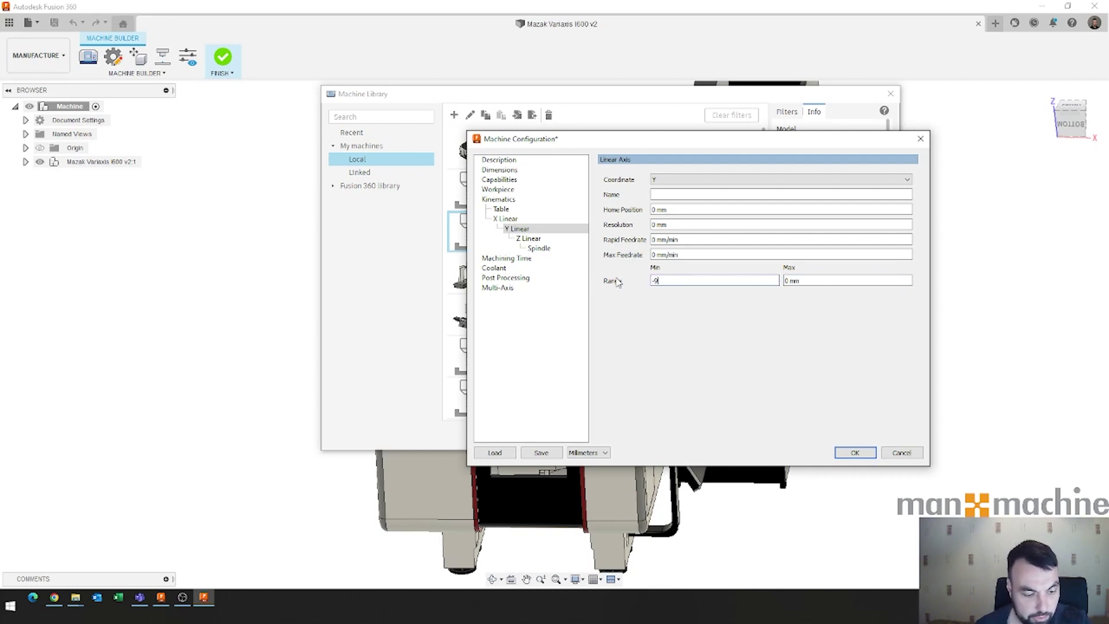
text(10)
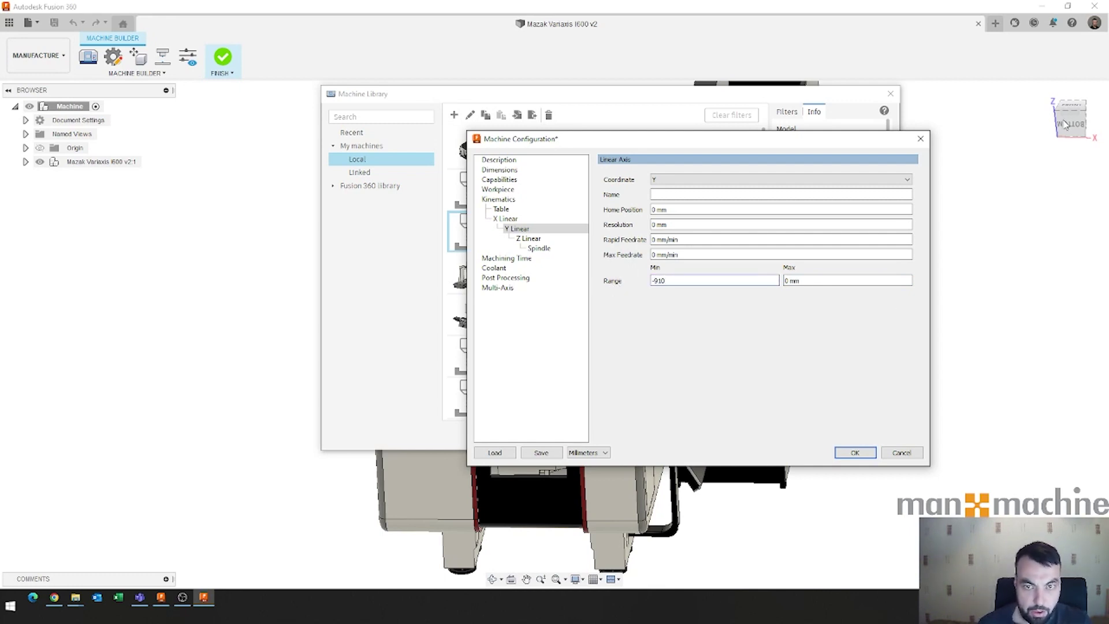
Set the minimum range limit of the Z linear axis to -510 mm
click(528, 239)
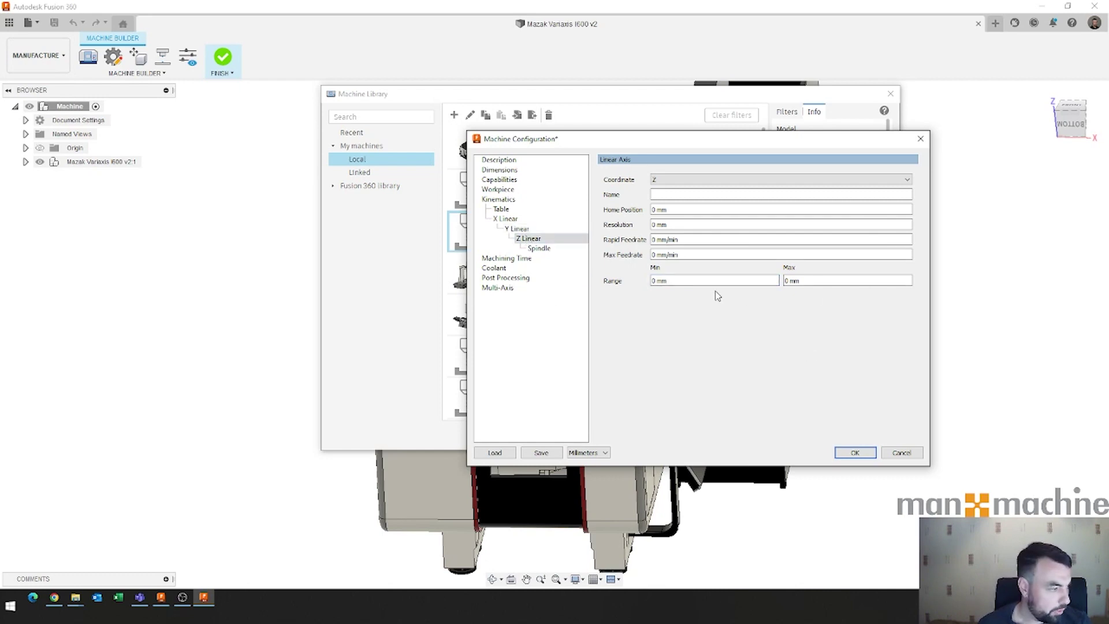
drag(693, 281, 627, 283)
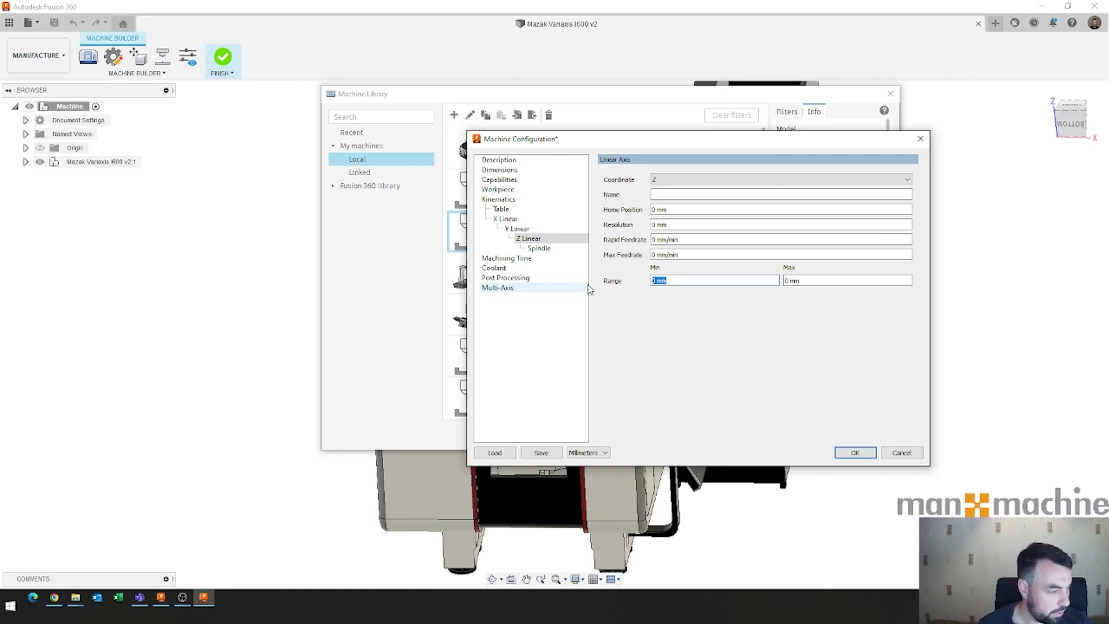
text(-)
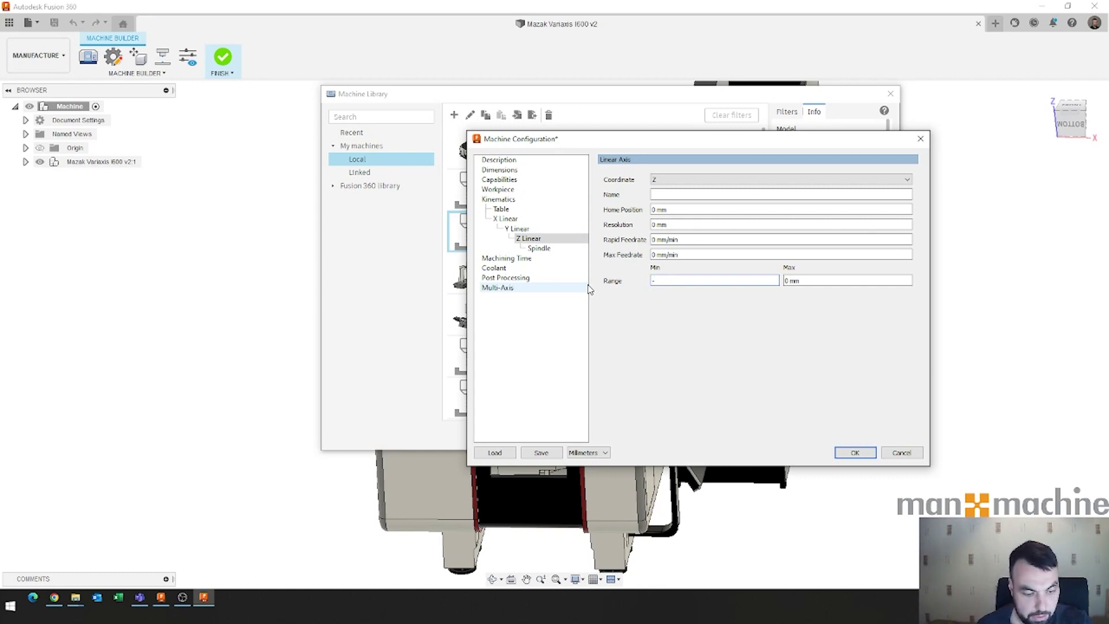
text(510)
key(Tab)
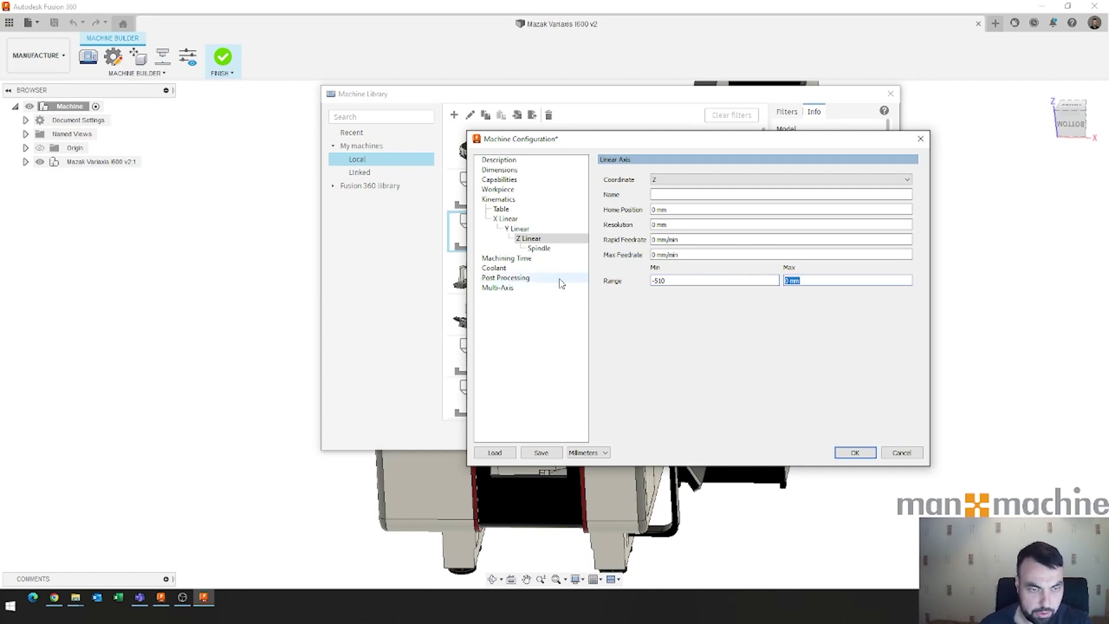
Add two rotary axes, A and C, between the machine base and the table in the kinematics
click(518, 229)
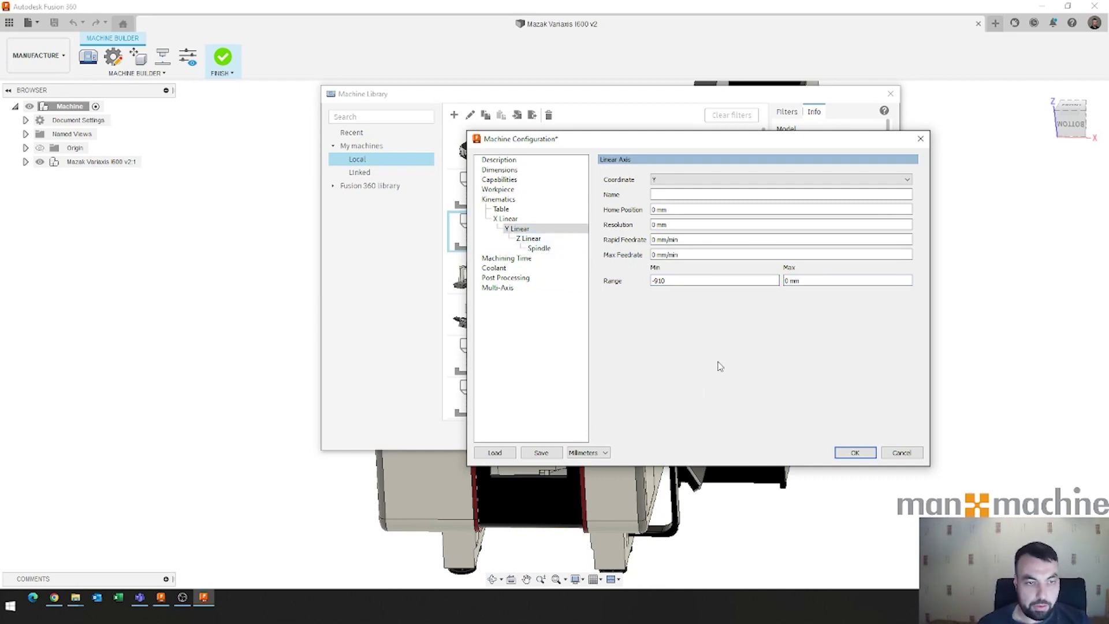
click(501, 211)
right_click(503, 215)
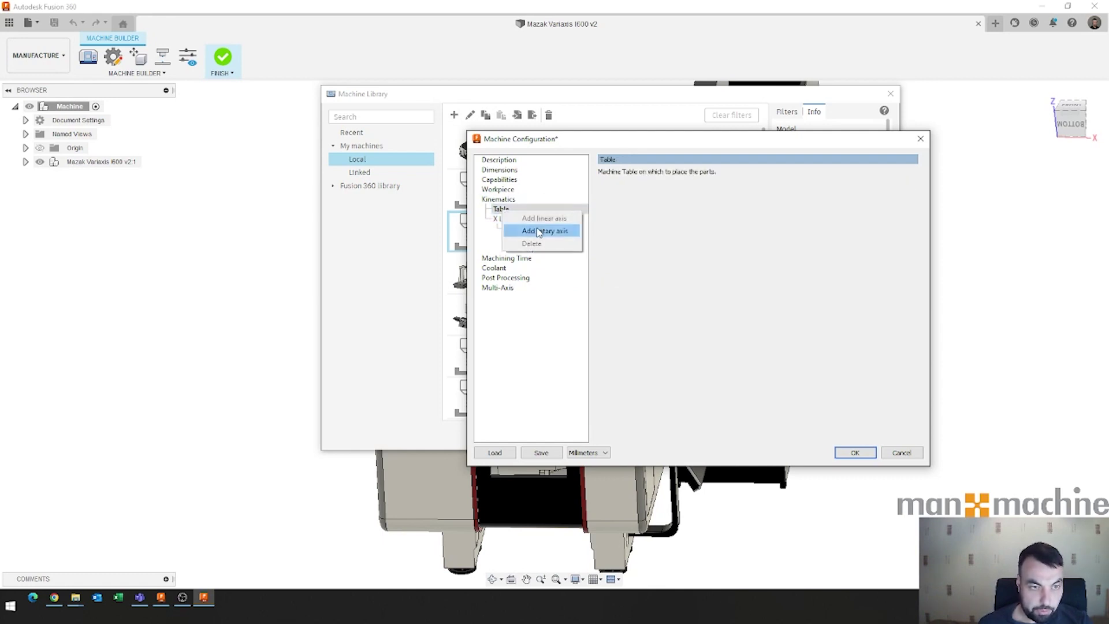
click(529, 230)
right_click(510, 222)
click(532, 238)
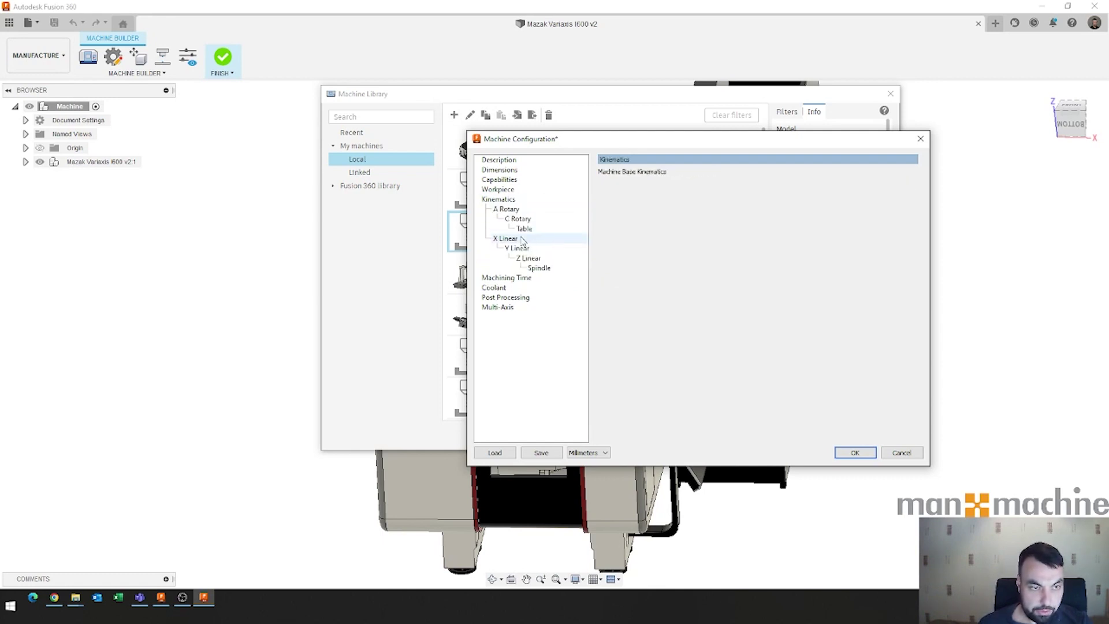
Limit the A rotary axis to a range from -120 to 30 degrees, keeping its coordinate as A
click(505, 210)
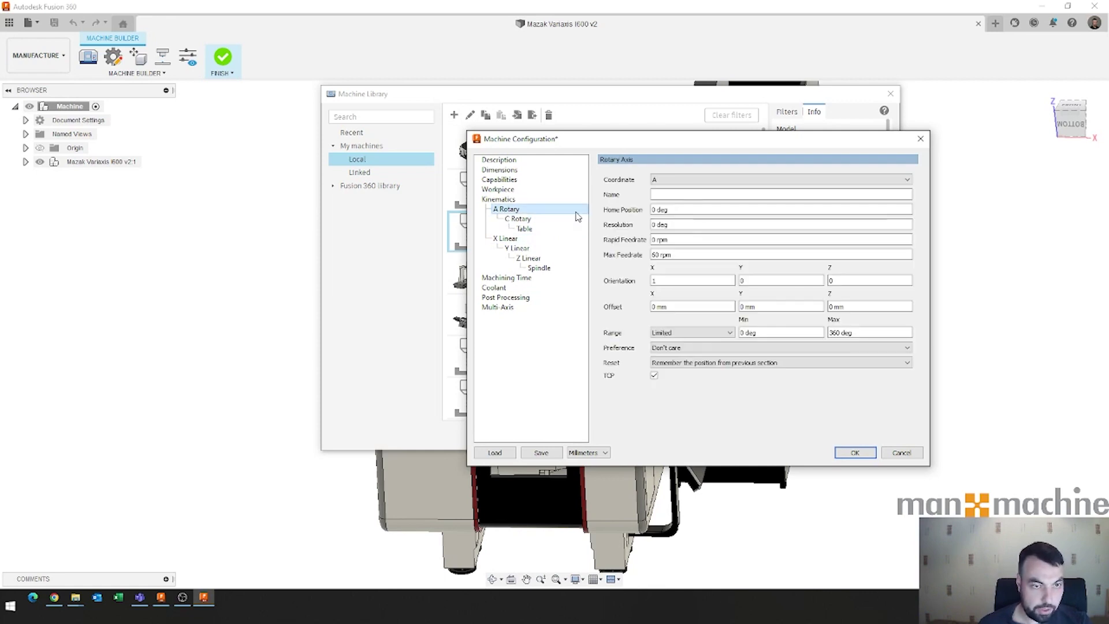
click(706, 186)
click(706, 182)
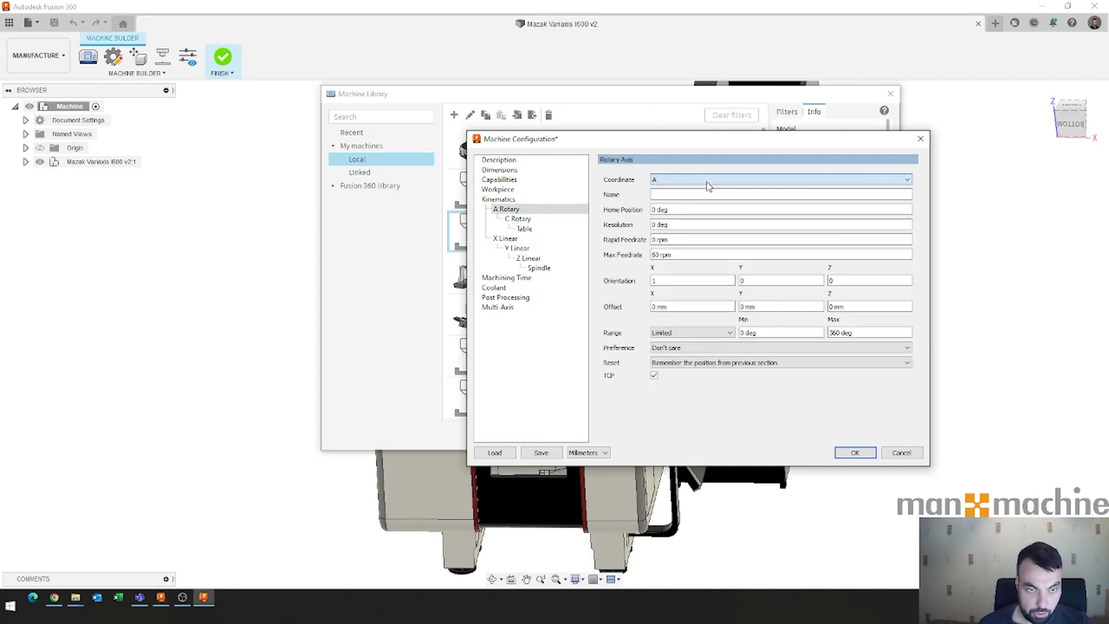
click(780, 336)
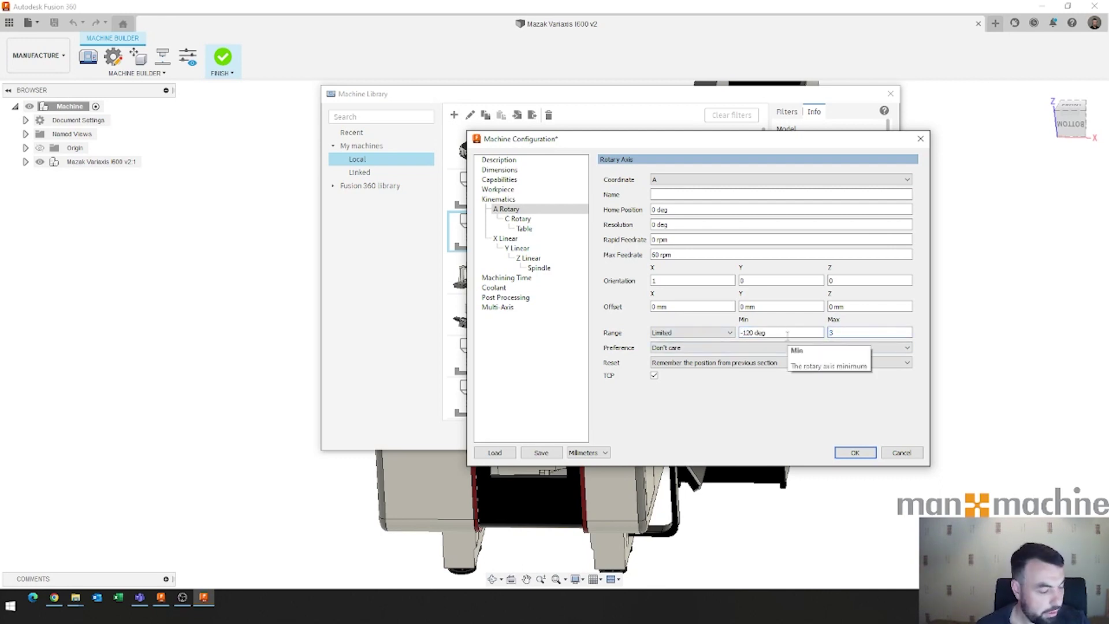
text(0)
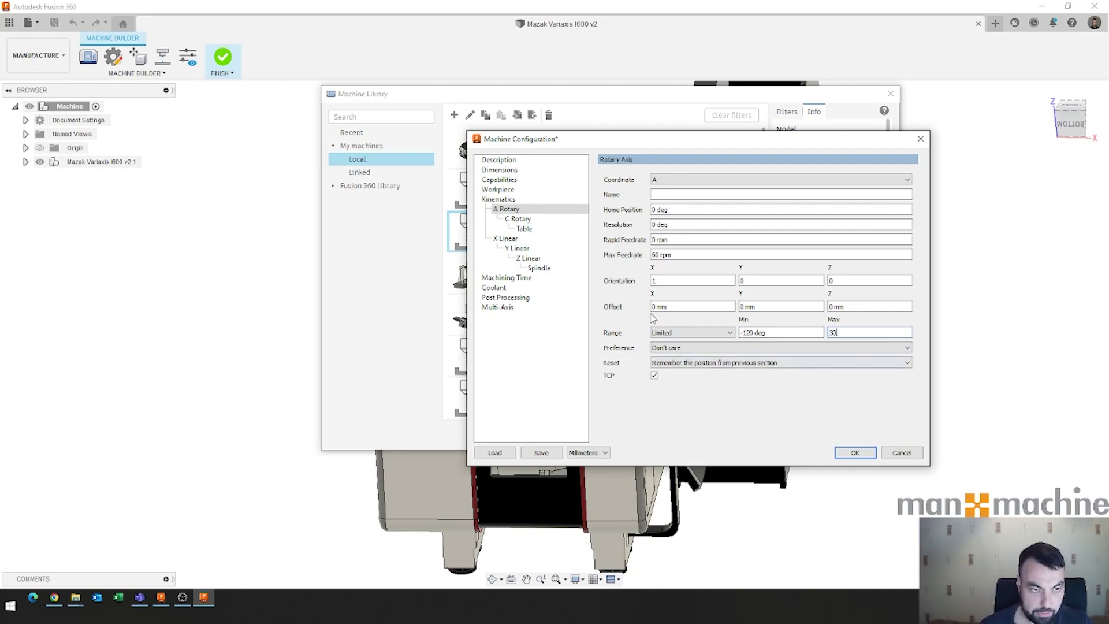
Set the range of the C rotary axis to Unlimited
click(518, 219)
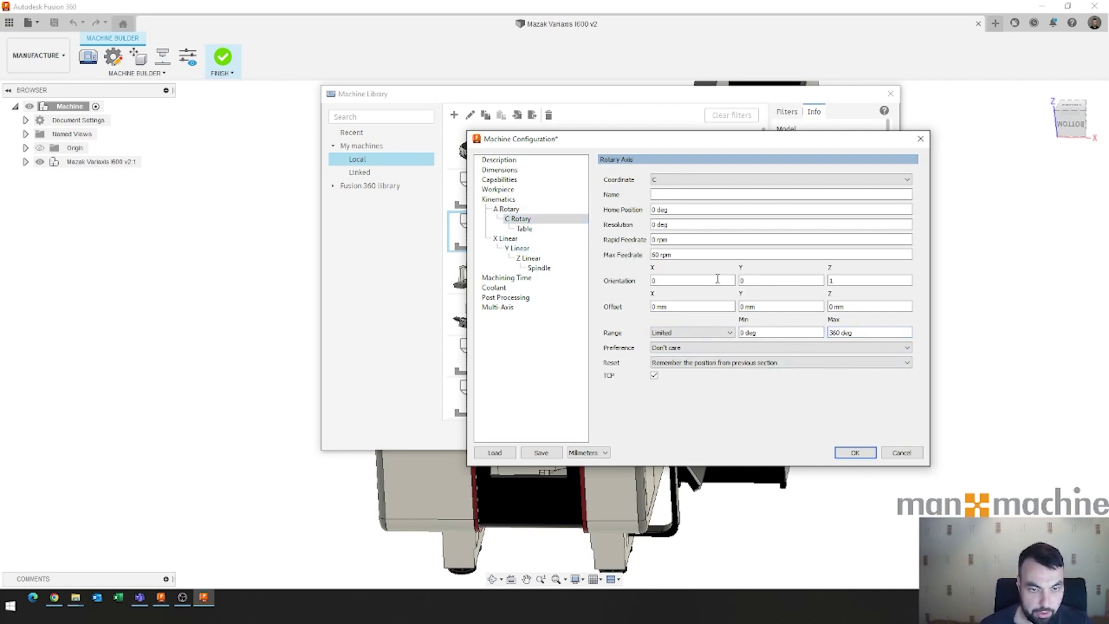
click(704, 335)
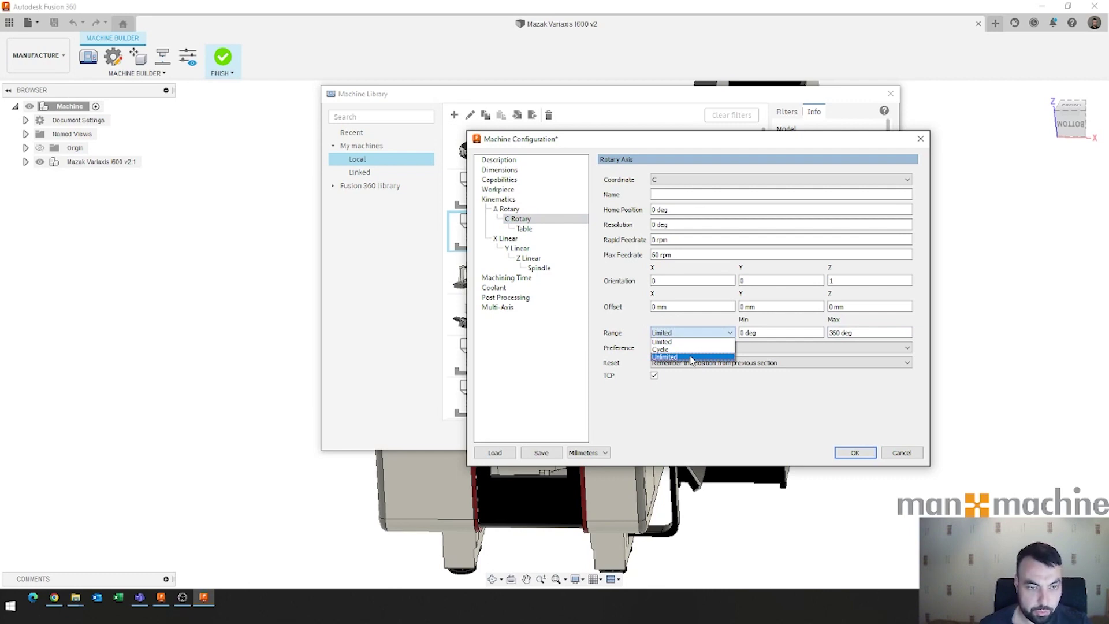
click(692, 357)
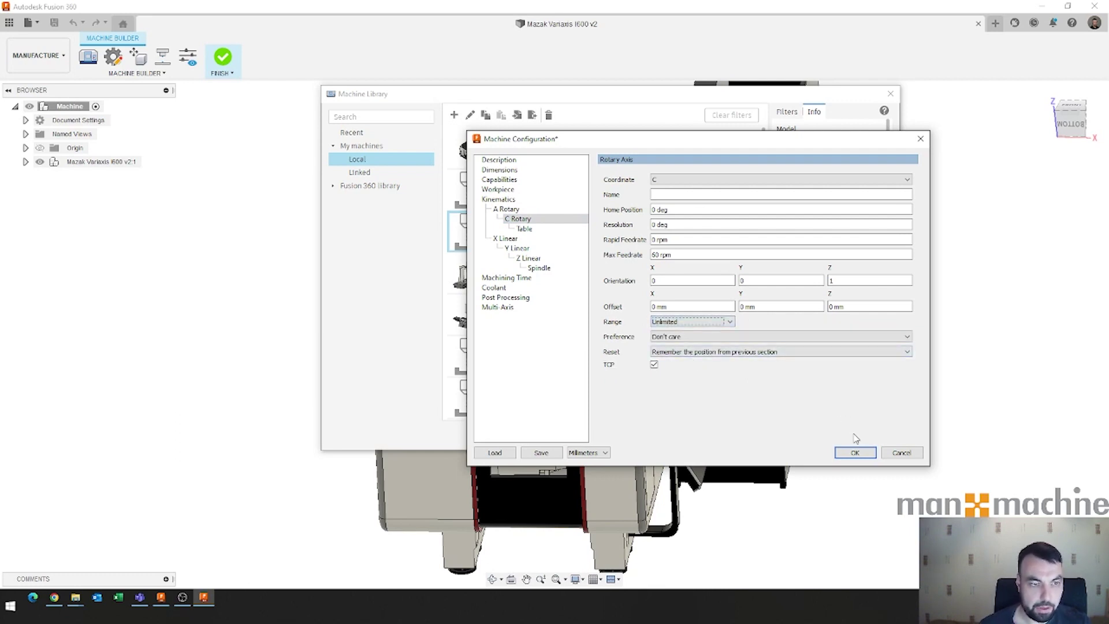
Assign the generic Mazak milling post from the Fusion 360 library as the machine's post processor
click(517, 279)
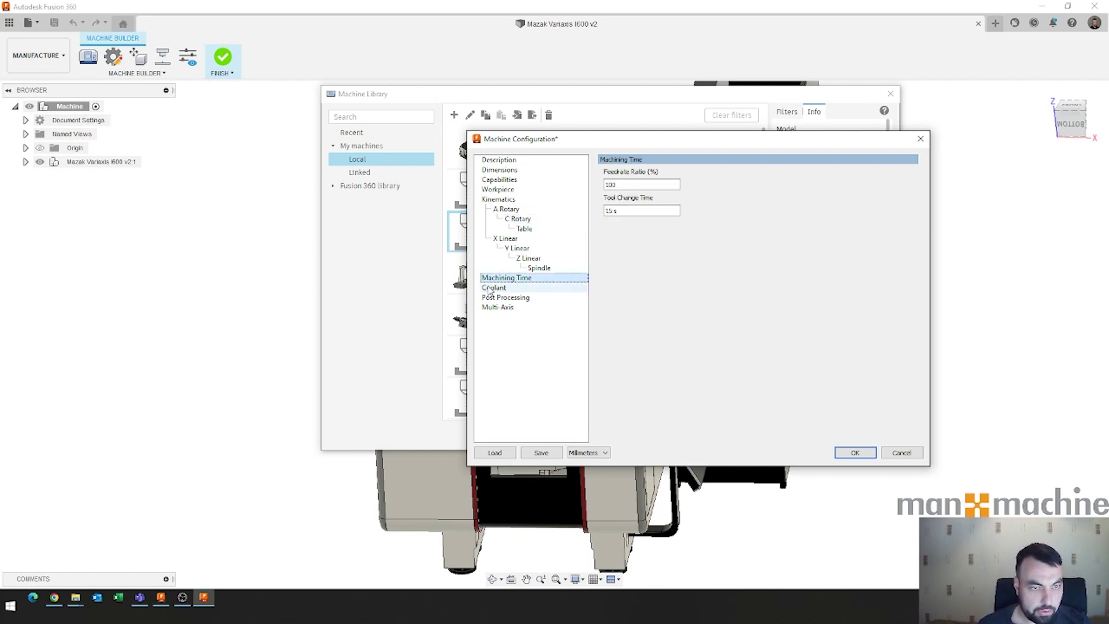
click(491, 289)
click(497, 297)
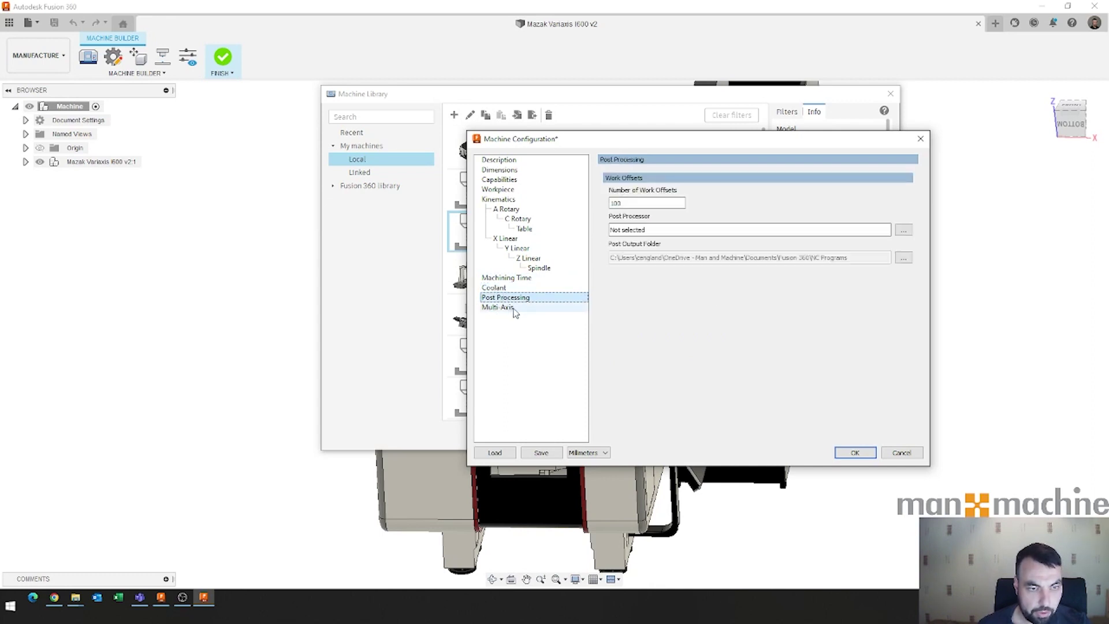
click(905, 230)
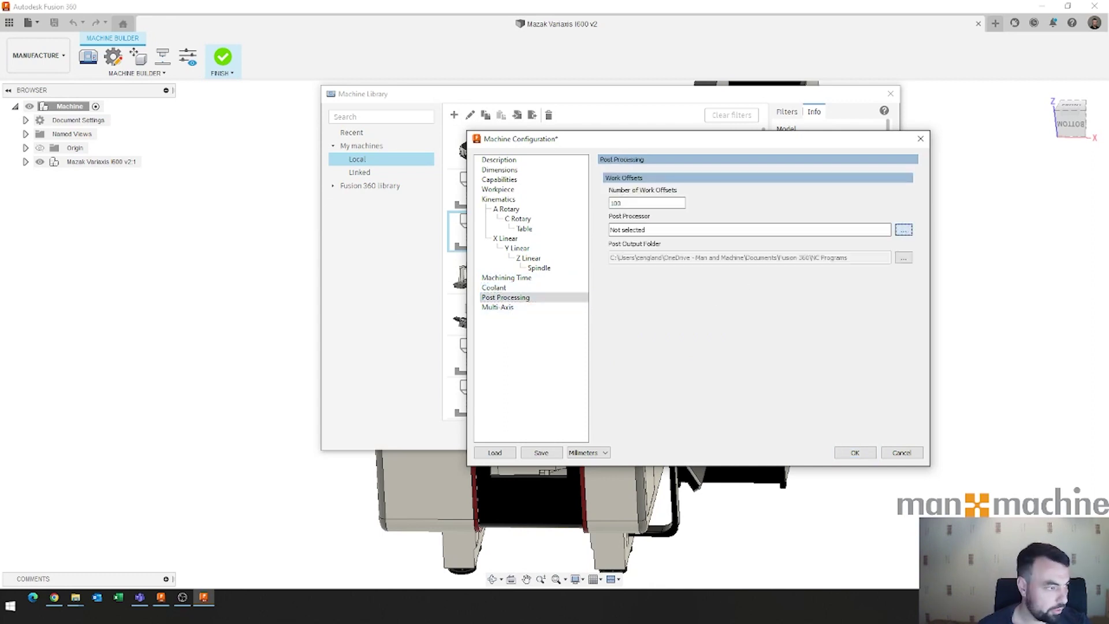
click(639, 232)
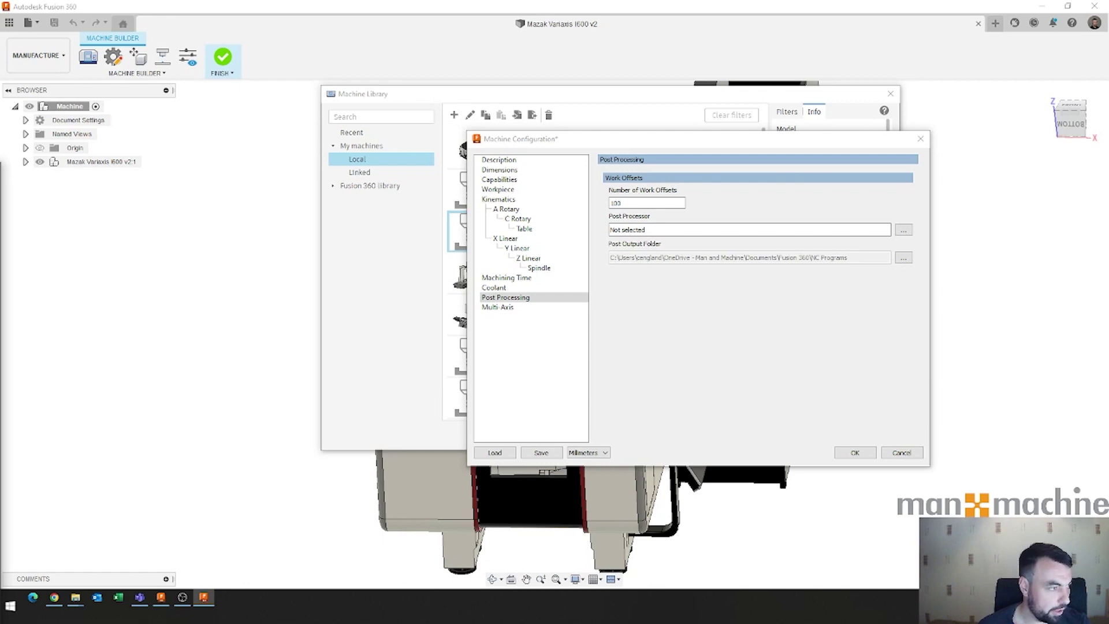
click(308, 207)
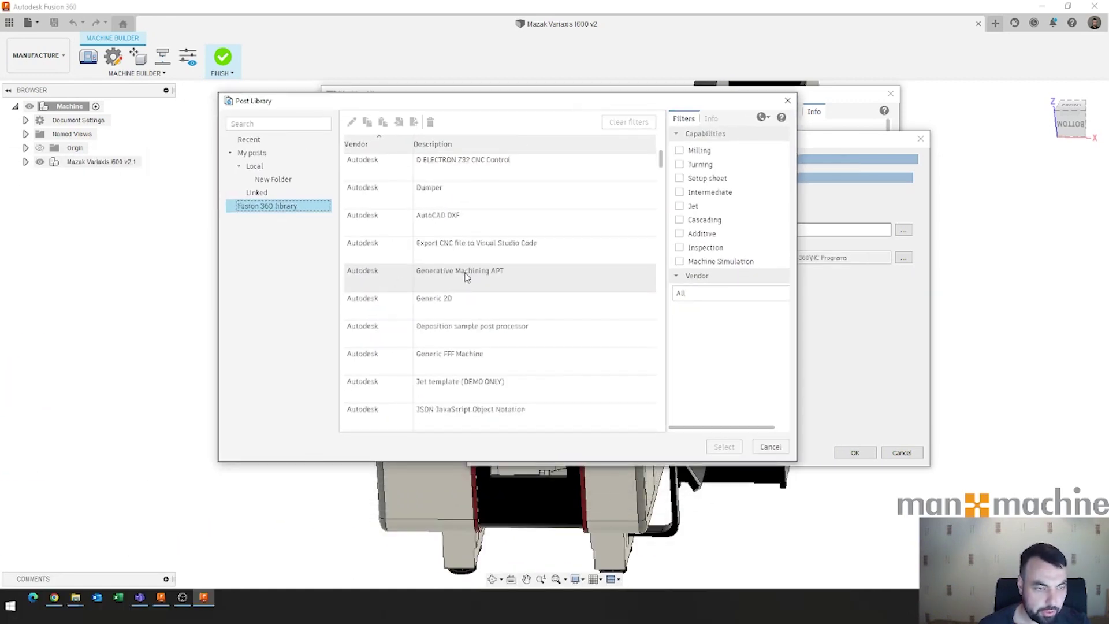
scroll(471, 289, down, 20)
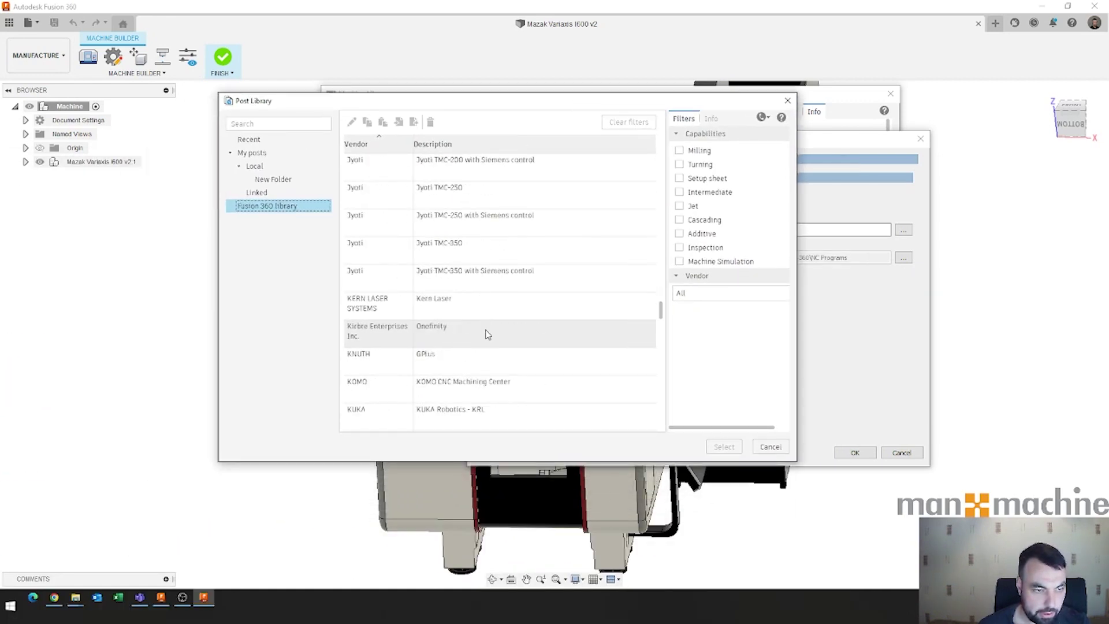
scroll(485, 334, down, 10)
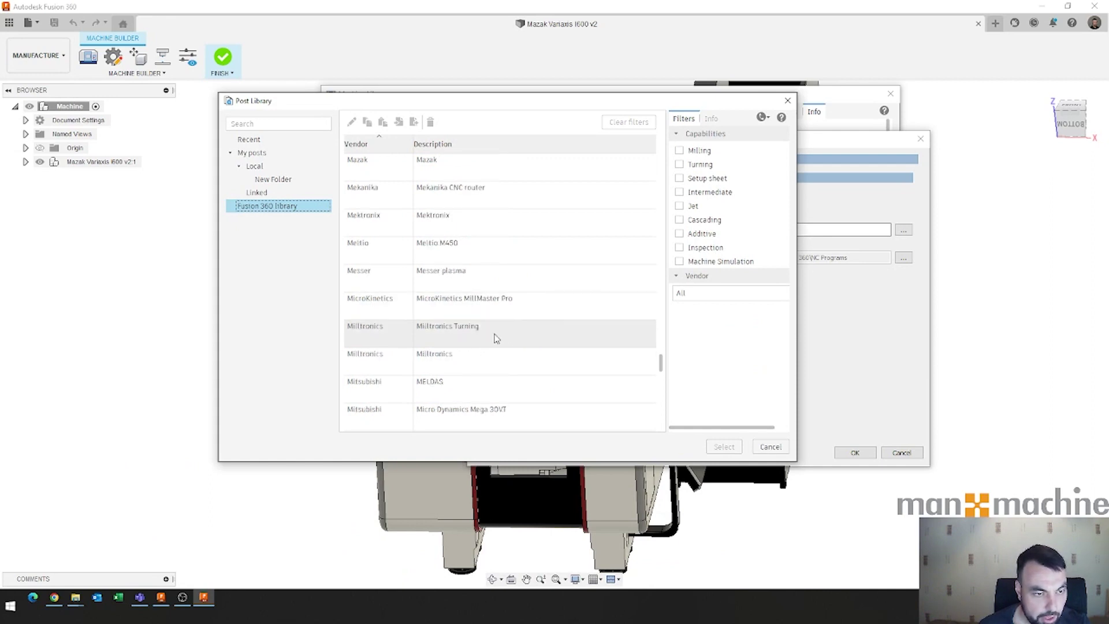
scroll(504, 325, up, 3)
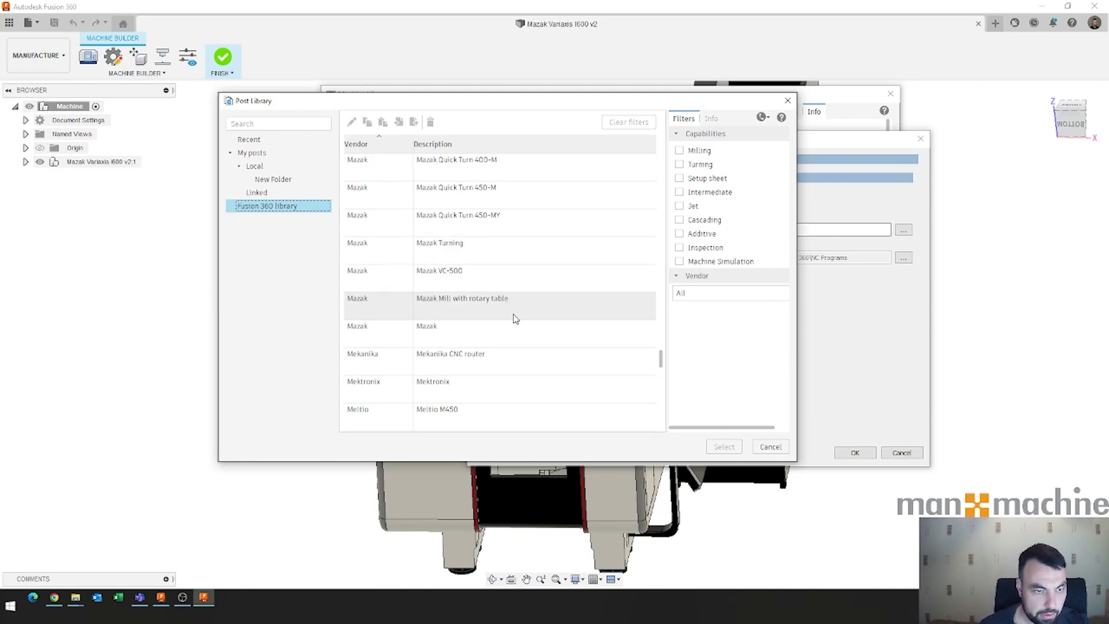
click(507, 327)
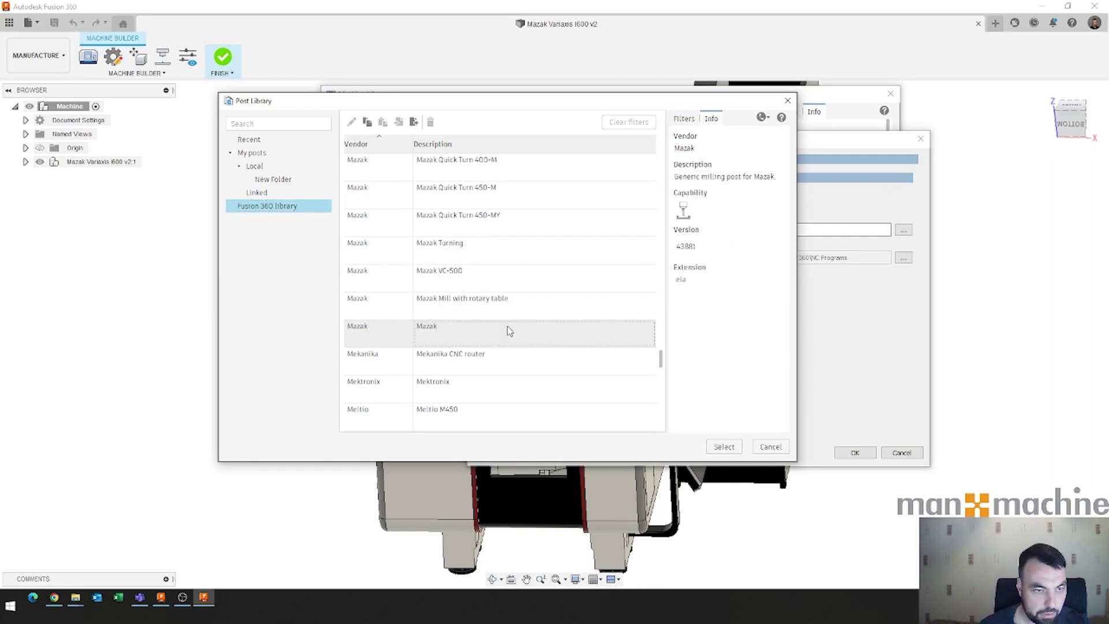
click(733, 448)
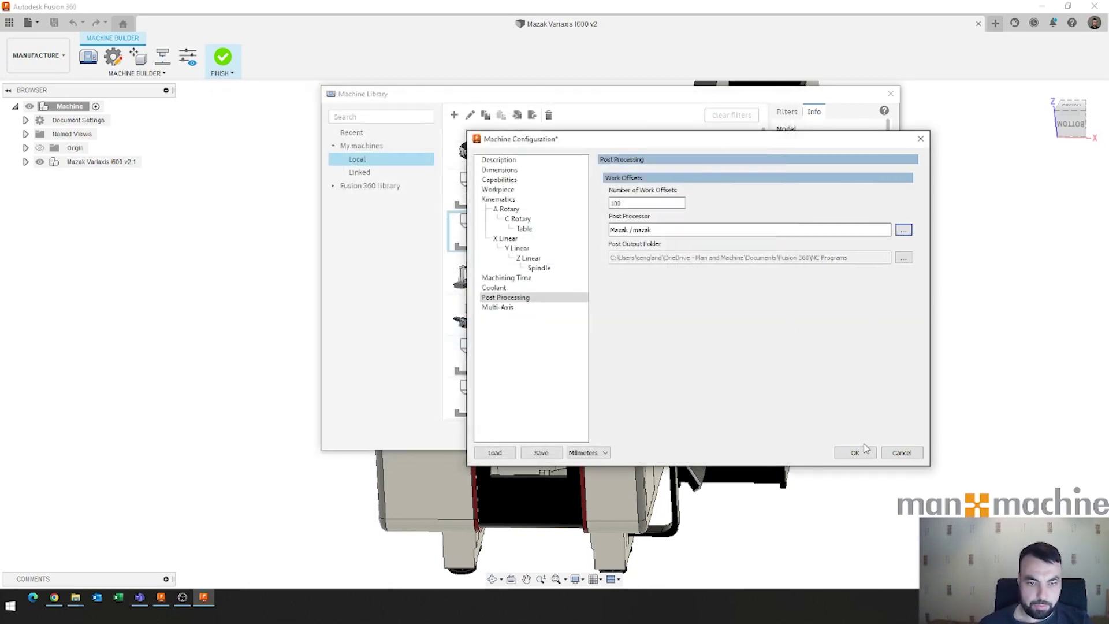
Accept the machine configuration and select the local Mazak Variaxis i600 machine for the model
click(866, 450)
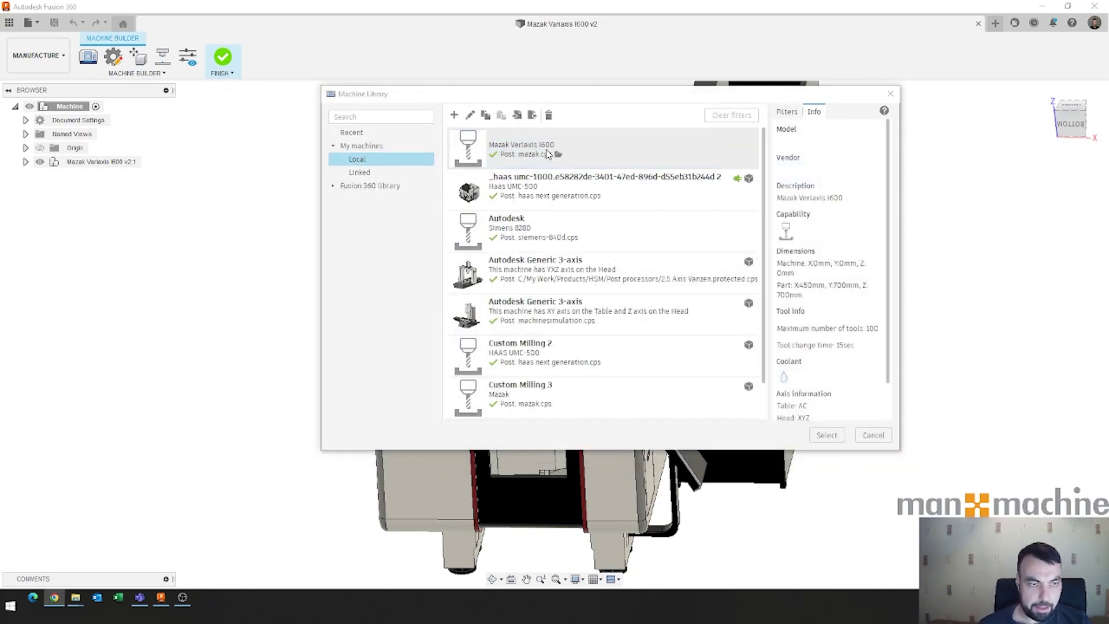
click(597, 151)
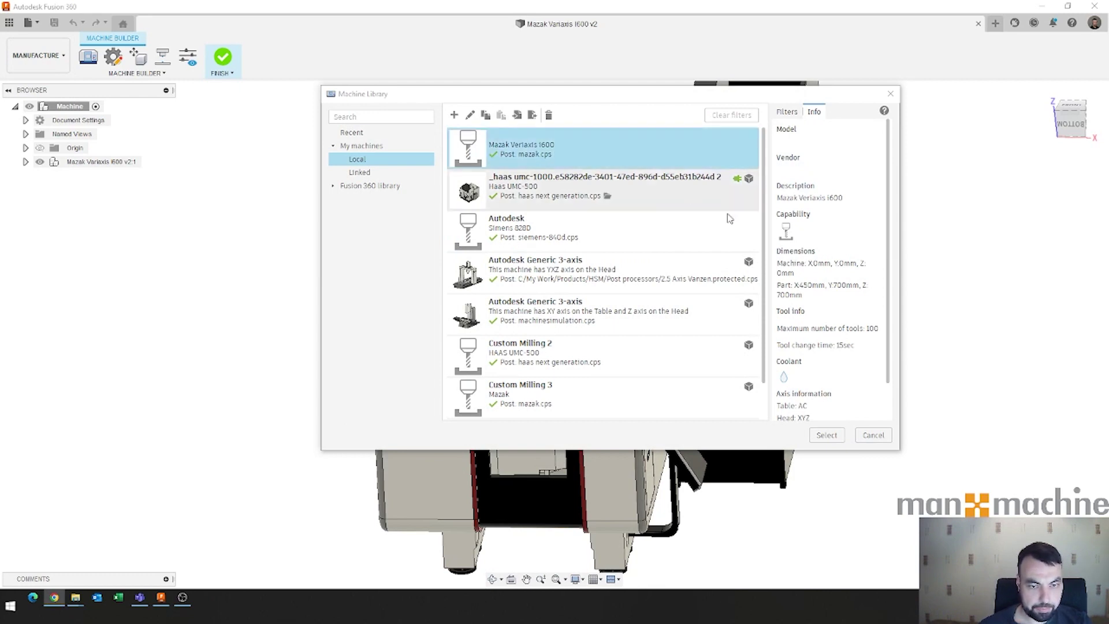
click(826, 435)
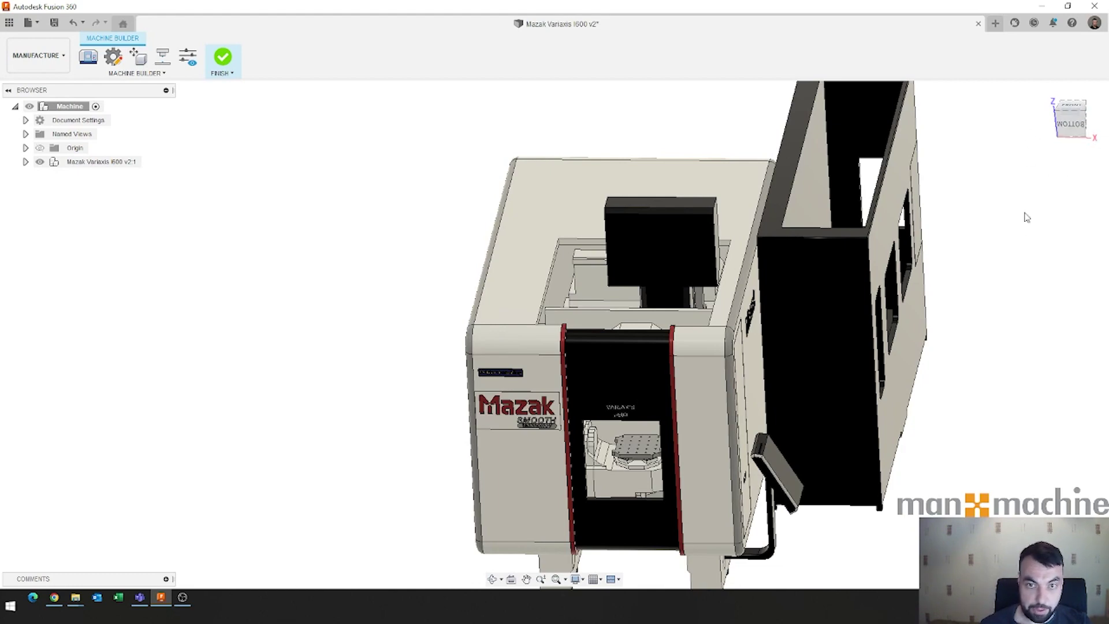
middle_drag(1006, 249, 921, 208)
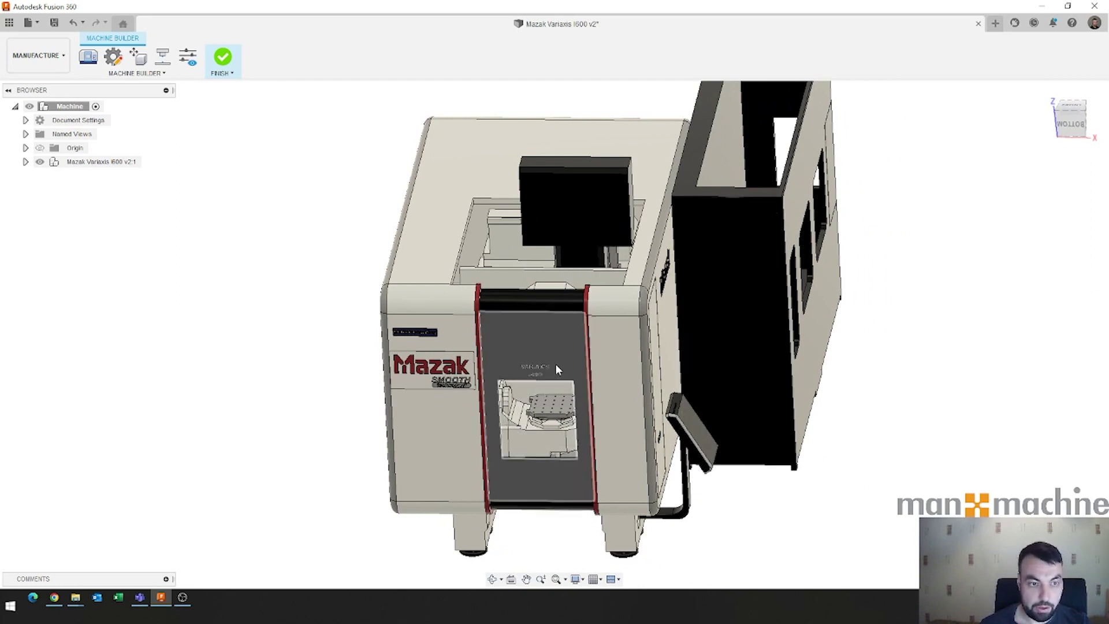
click(182, 596)
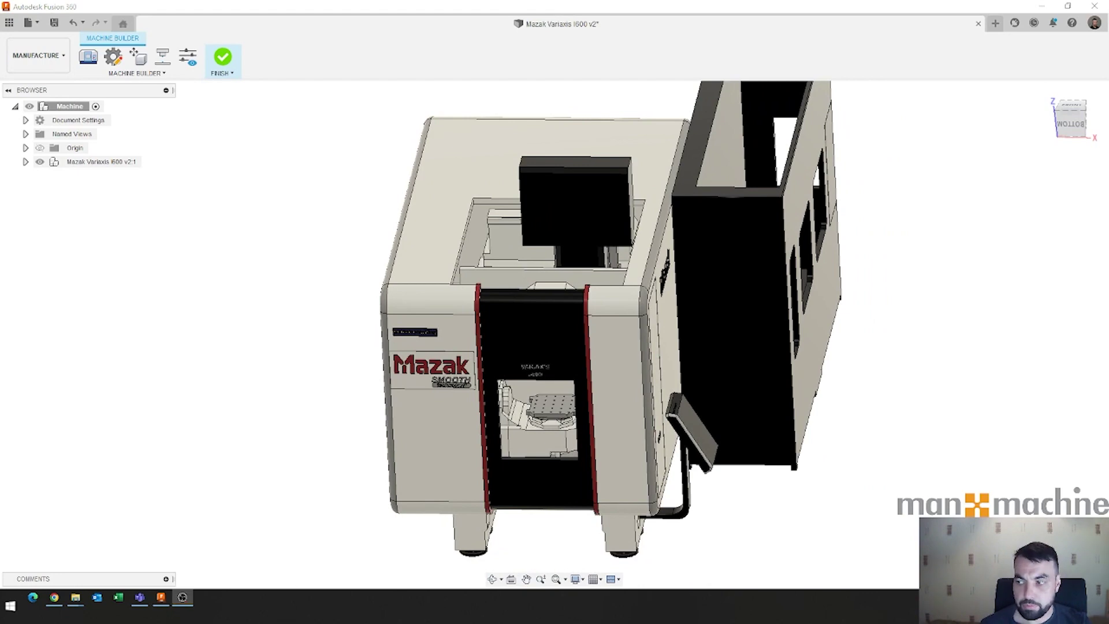
scroll(557, 361, up, 4)
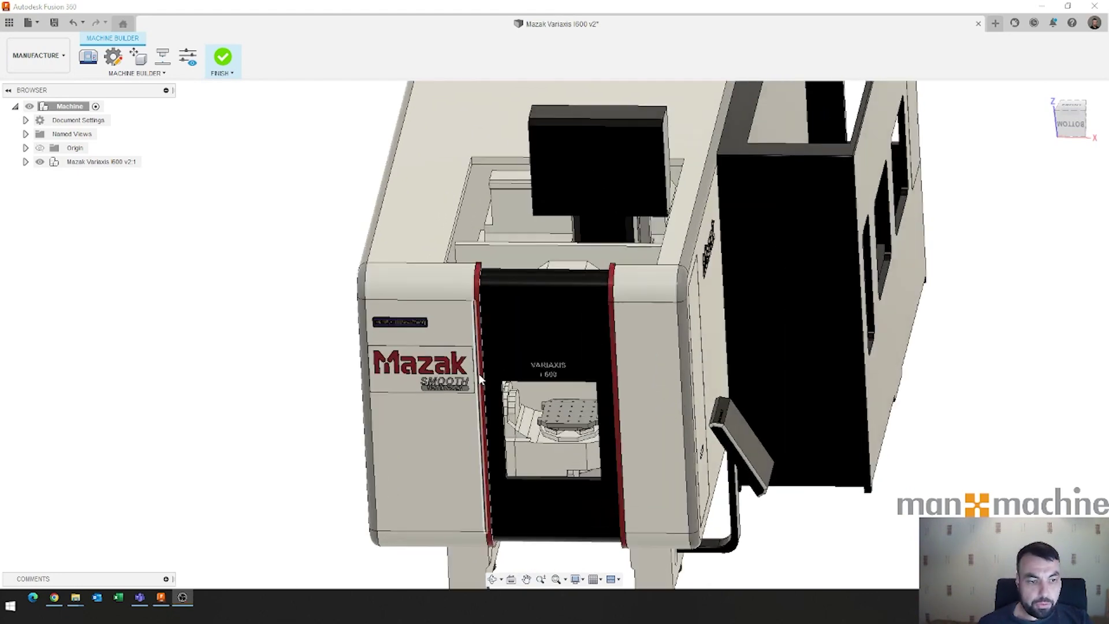
scroll(557, 360, down, 3)
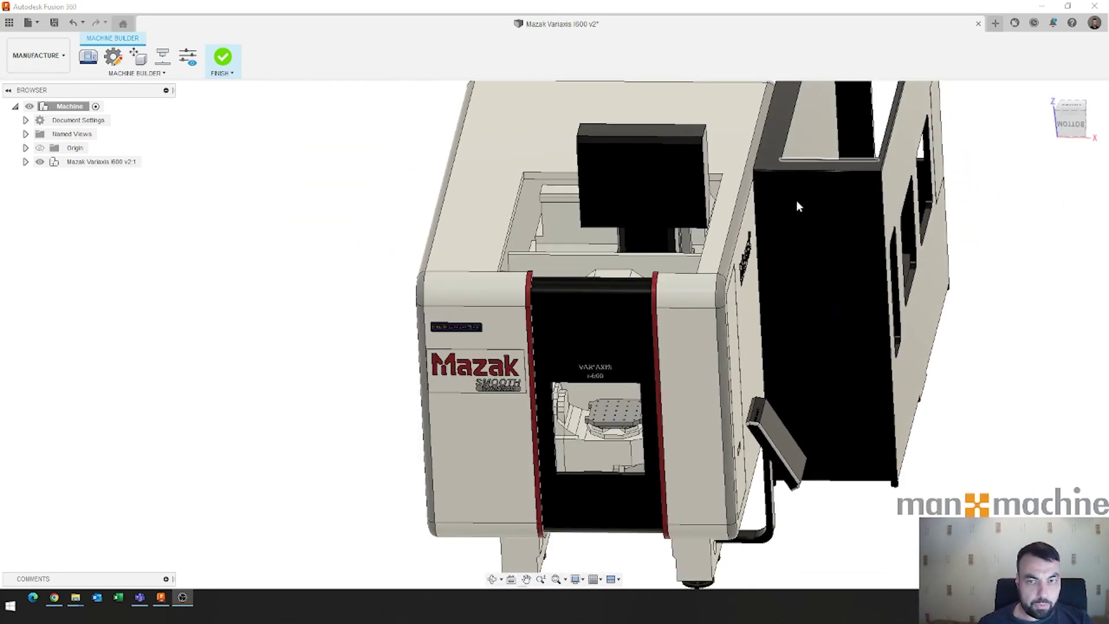
scroll(912, 252, down, 2)
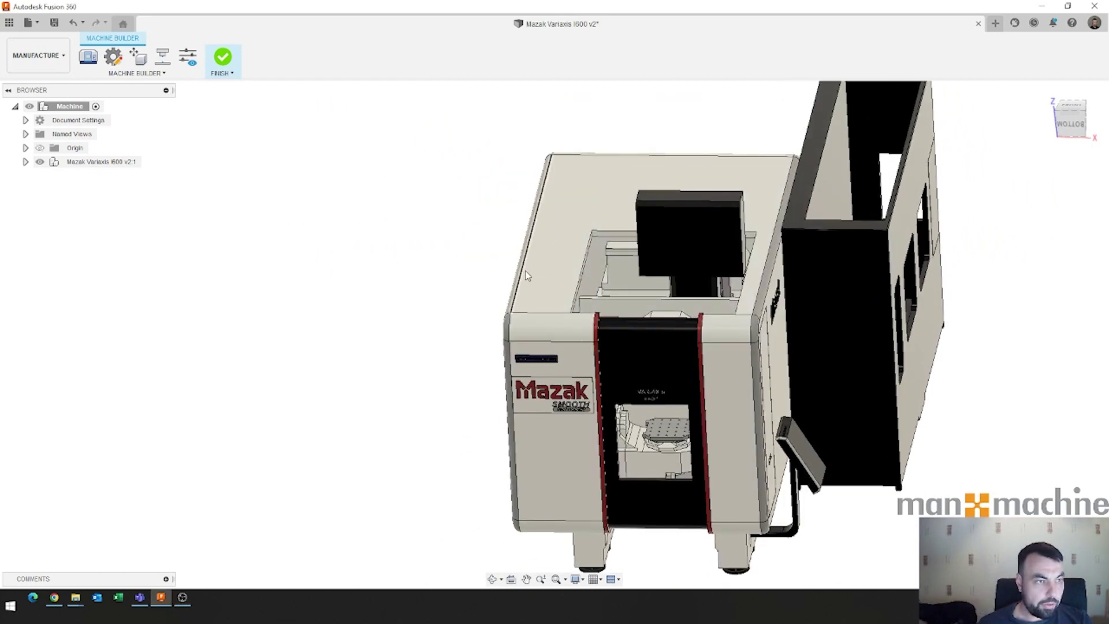
Start setting up the machine model and set the tool attach point to the centre of the spindle nose bore
click(163, 56)
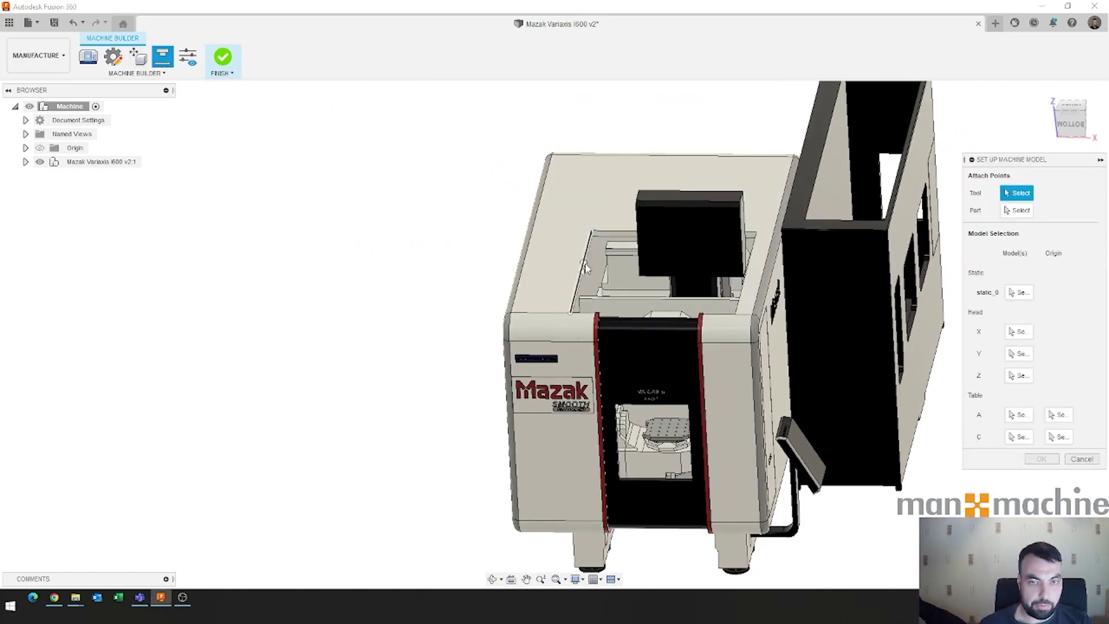
scroll(584, 375, up, 4)
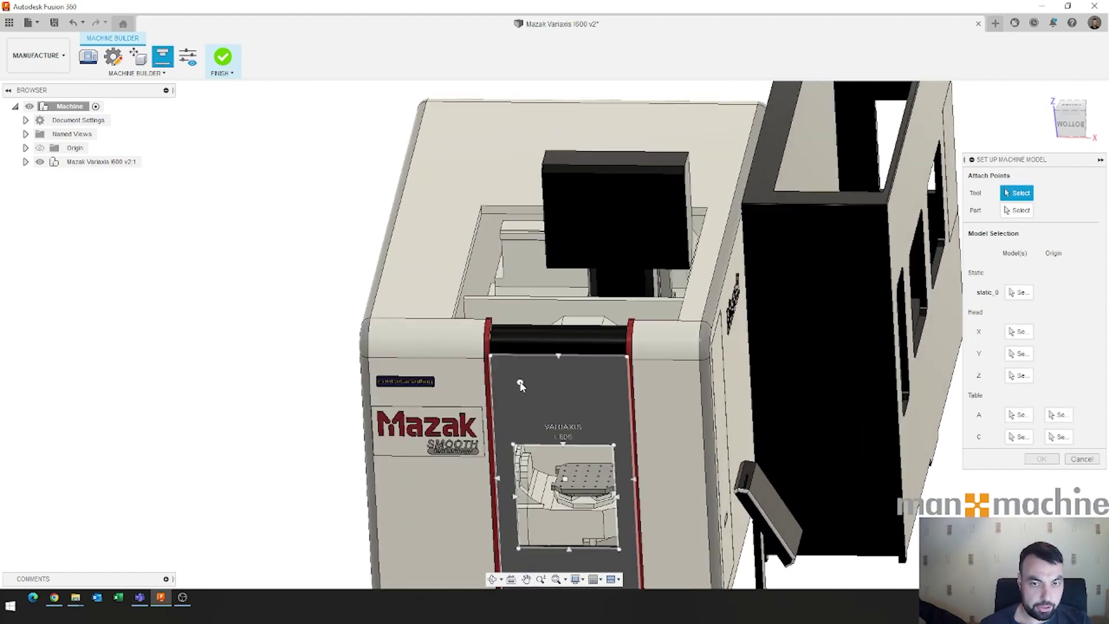
shift+drag(579, 398, 588, 357)
mouse_move(589, 357)
shift+middle_down()
mouse_move(607, 335)
mouse_move(593, 355)
shift+middle_up()
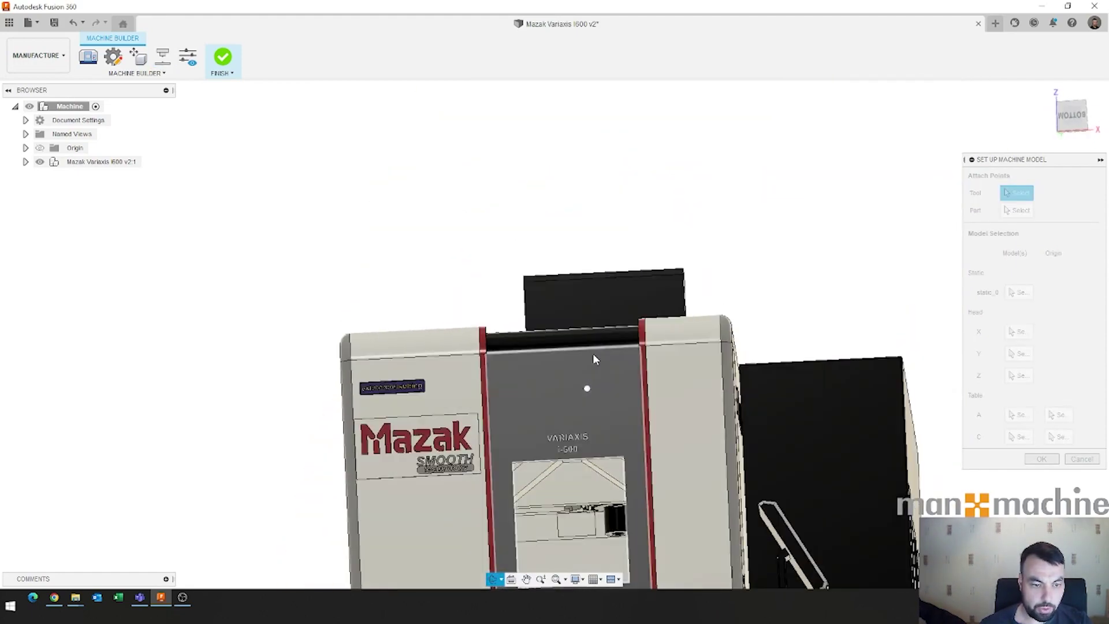
middle_drag(647, 395, 639, 294)
scroll(609, 370, up, 10)
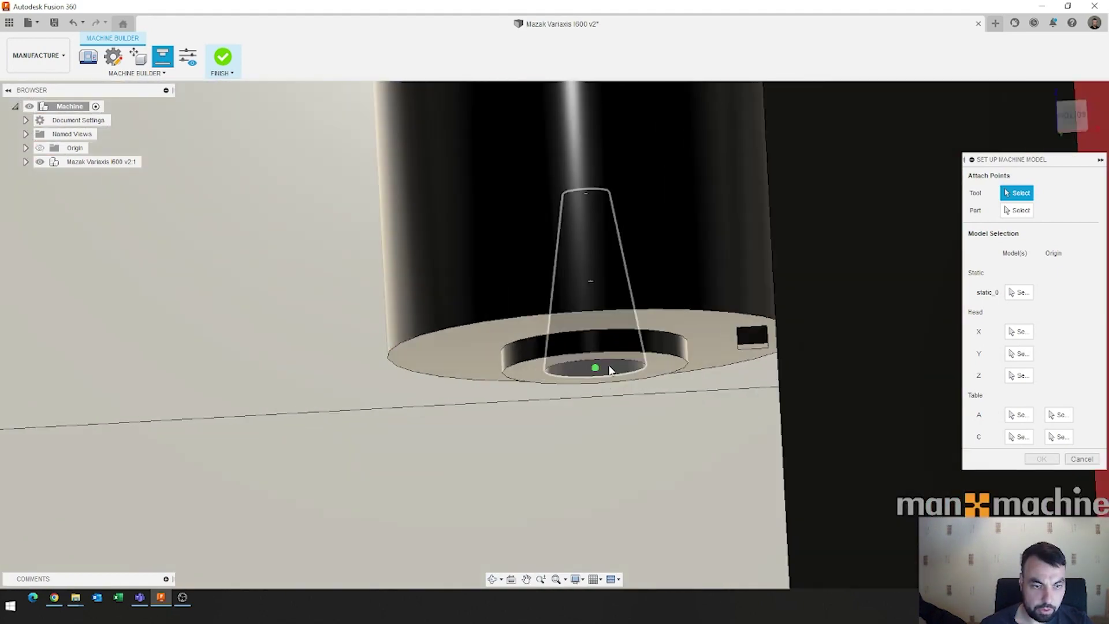
click(607, 362)
scroll(609, 363, down, 5)
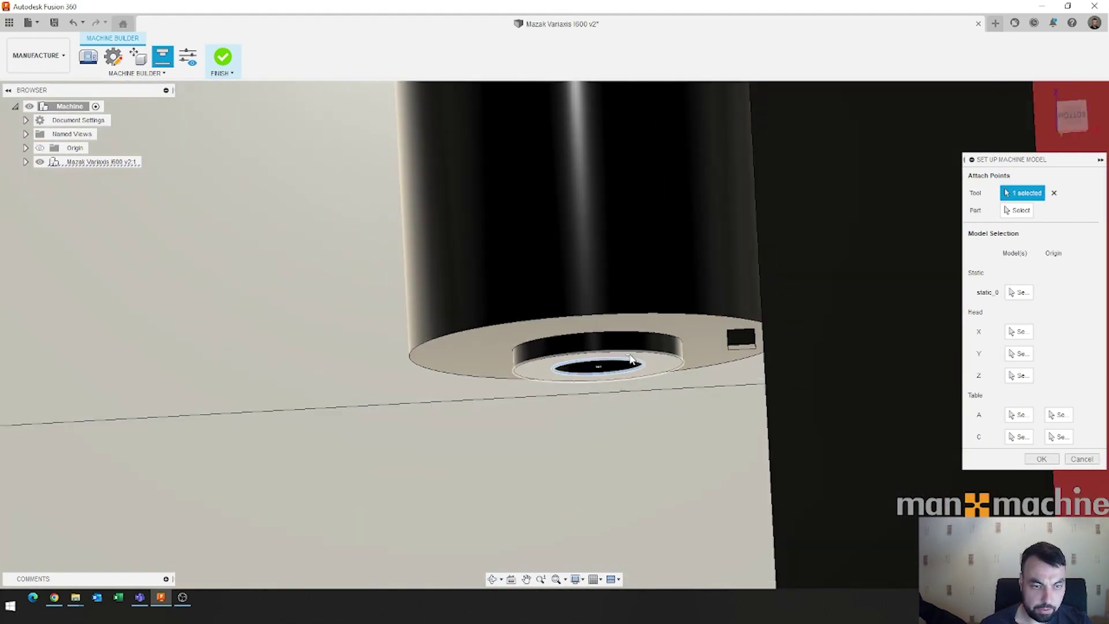
scroll(640, 351, down, 5)
Set the part attach point to the central hole on the top face of the table pallet
click(1019, 211)
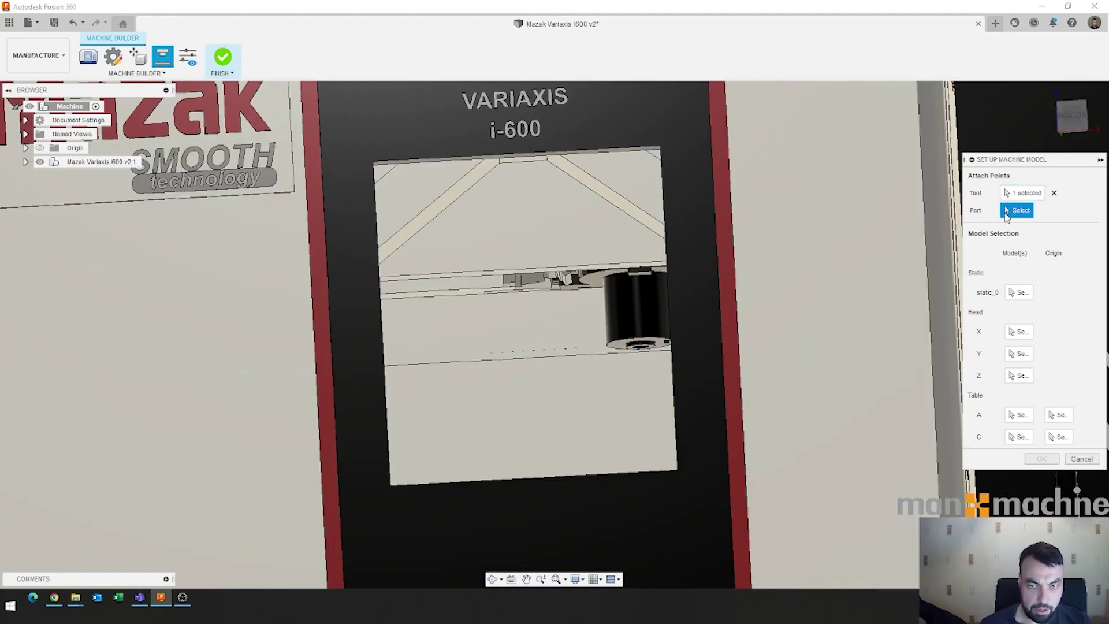
scroll(595, 316, down, 5)
scroll(558, 406, up, 5)
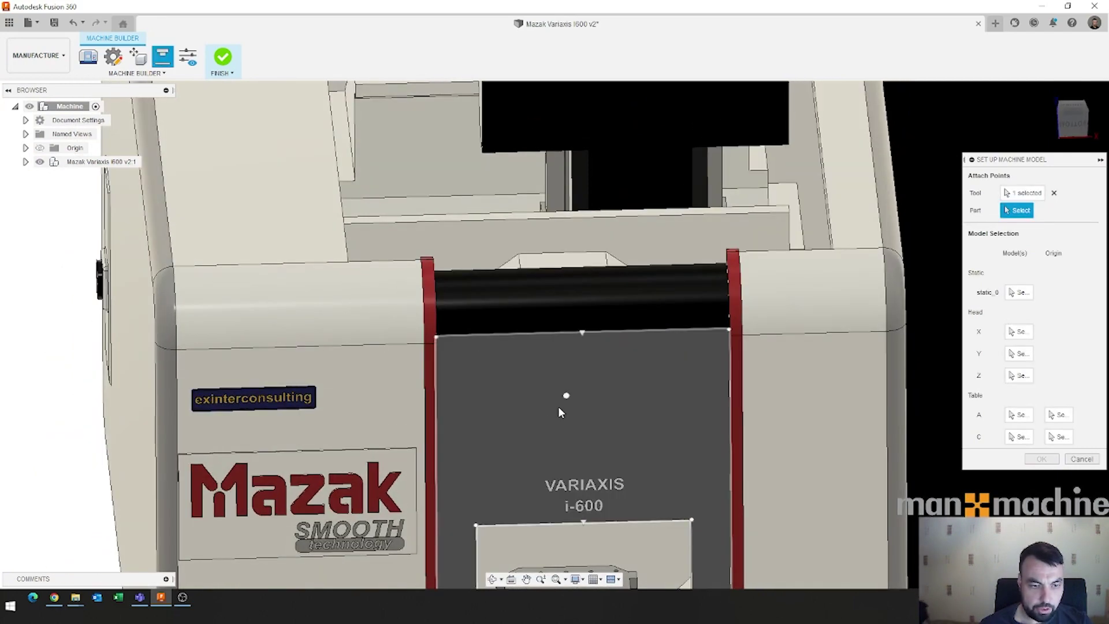
middle_drag(558, 407, 563, 147)
scroll(585, 317, up, 10)
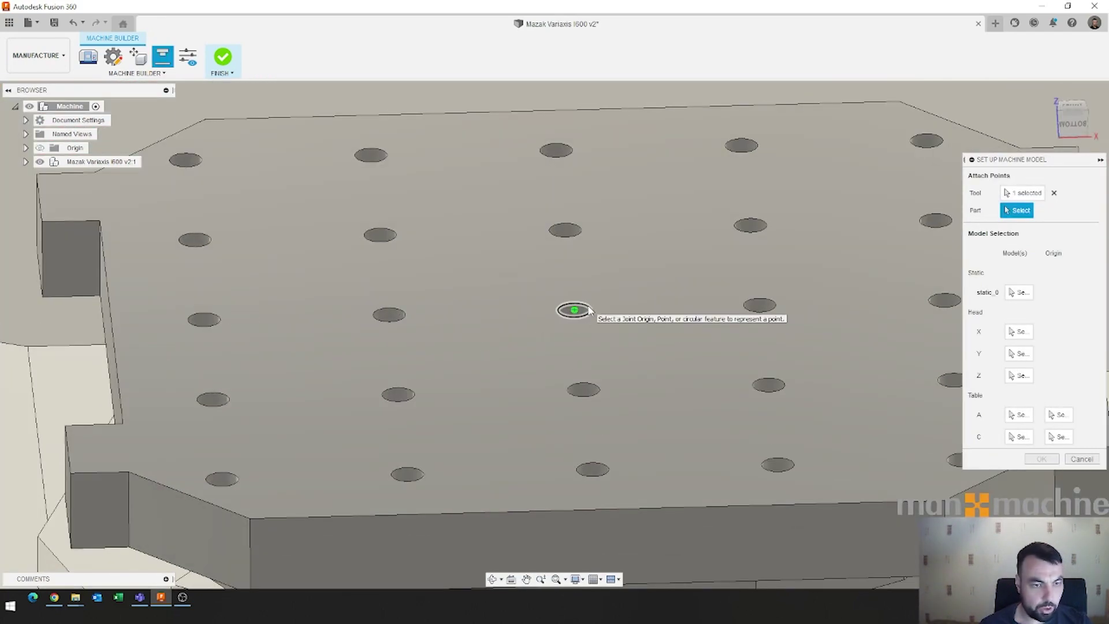
click(588, 310)
scroll(634, 360, down, 10)
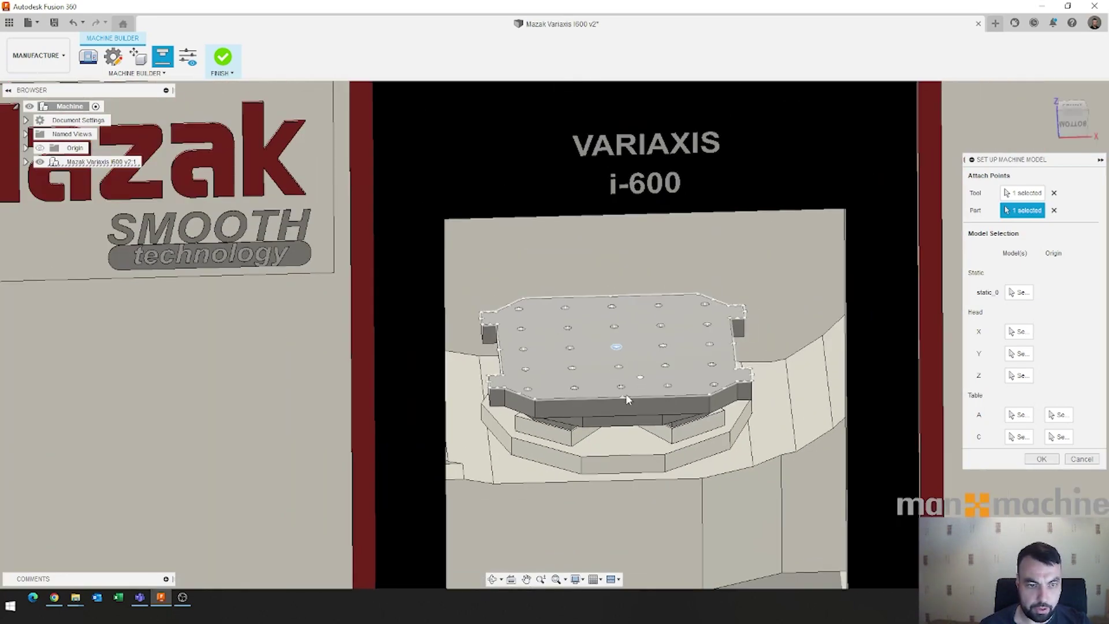
mouse_move(627, 395)
shift+middle_down()
mouse_move(644, 377)
mouse_move(632, 376)
shift+middle_up()
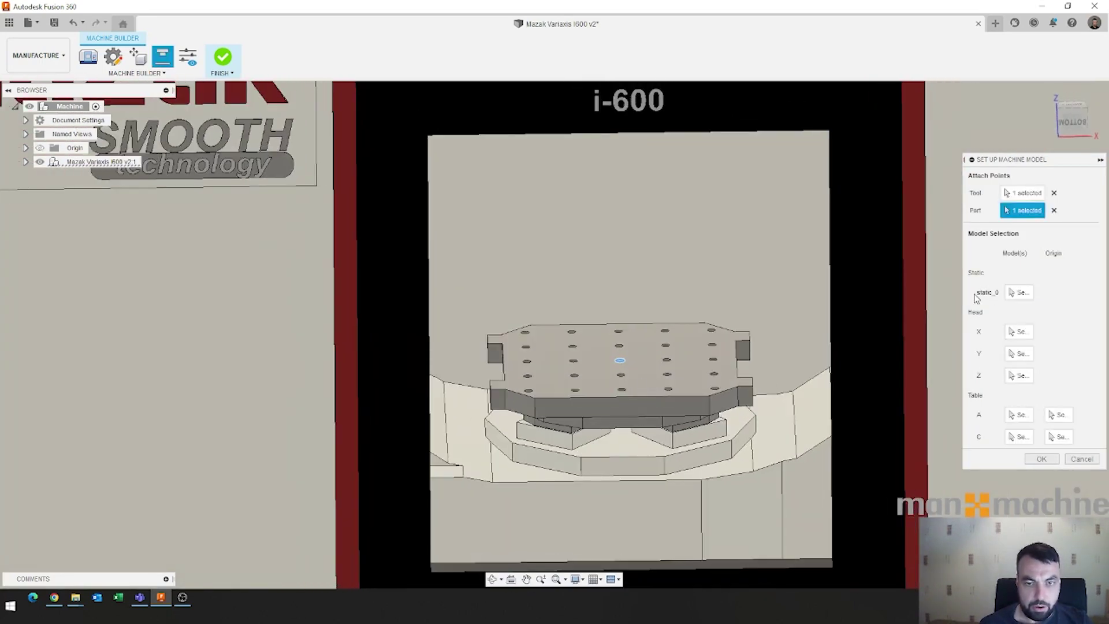
Assign all seven components labelled Static to the static_0 group of the machine model
click(1019, 292)
scroll(715, 379, down, 4)
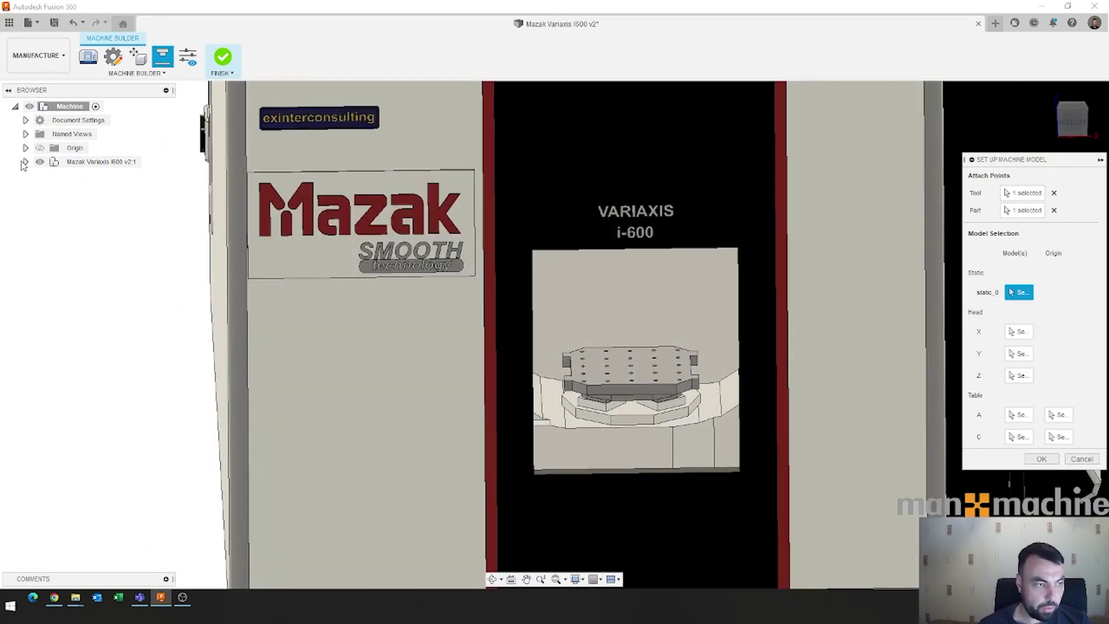
click(25, 162)
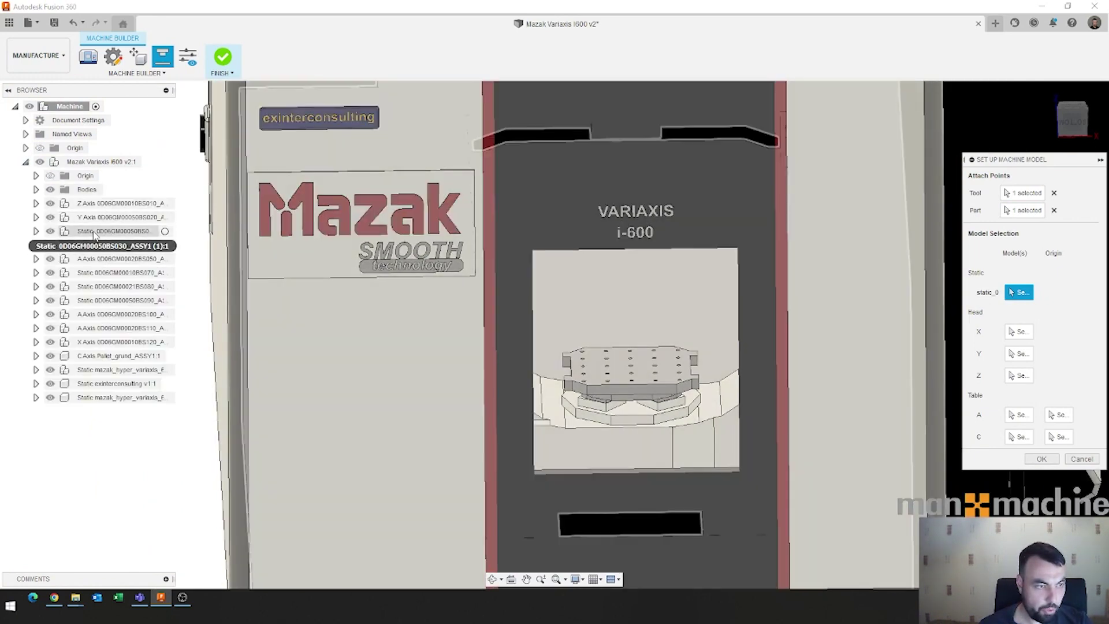
click(95, 231)
click(98, 273)
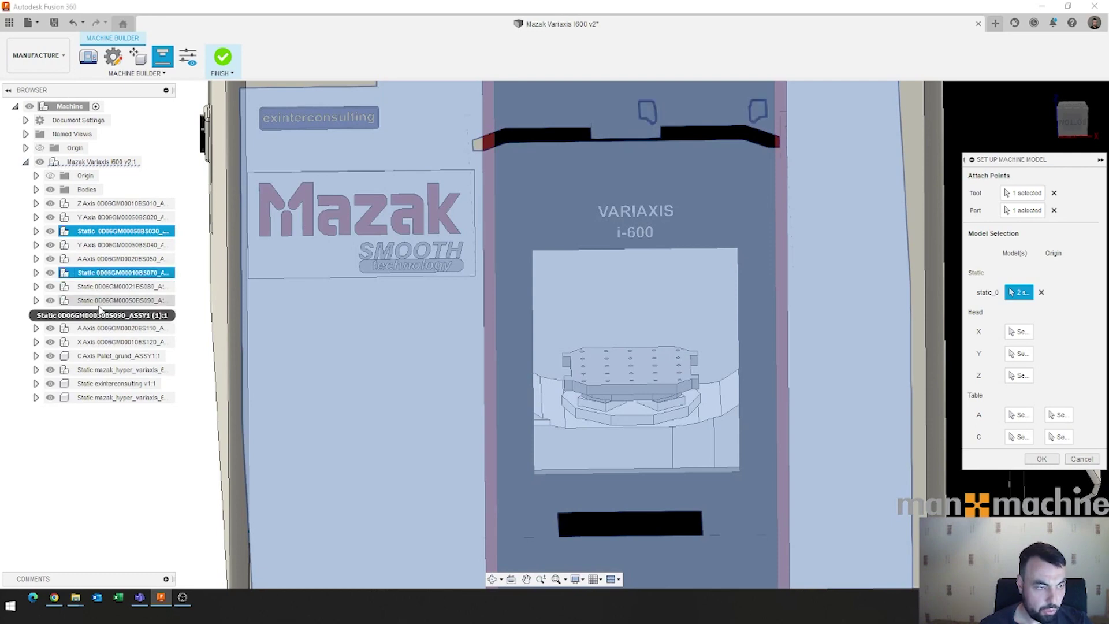
click(99, 287)
click(98, 301)
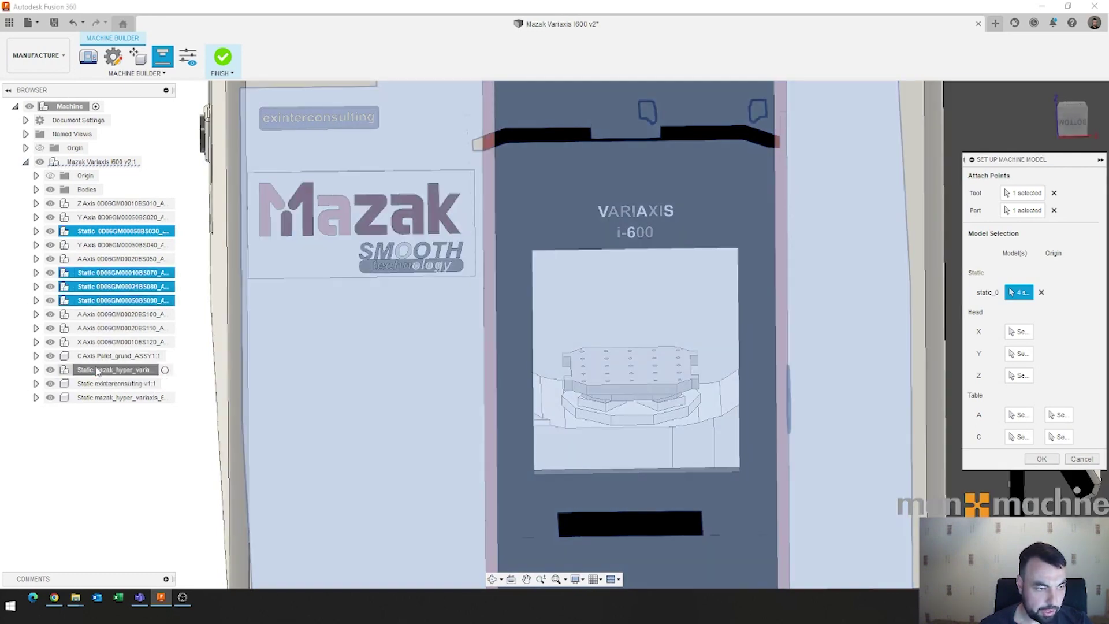
click(97, 370)
click(98, 383)
click(99, 397)
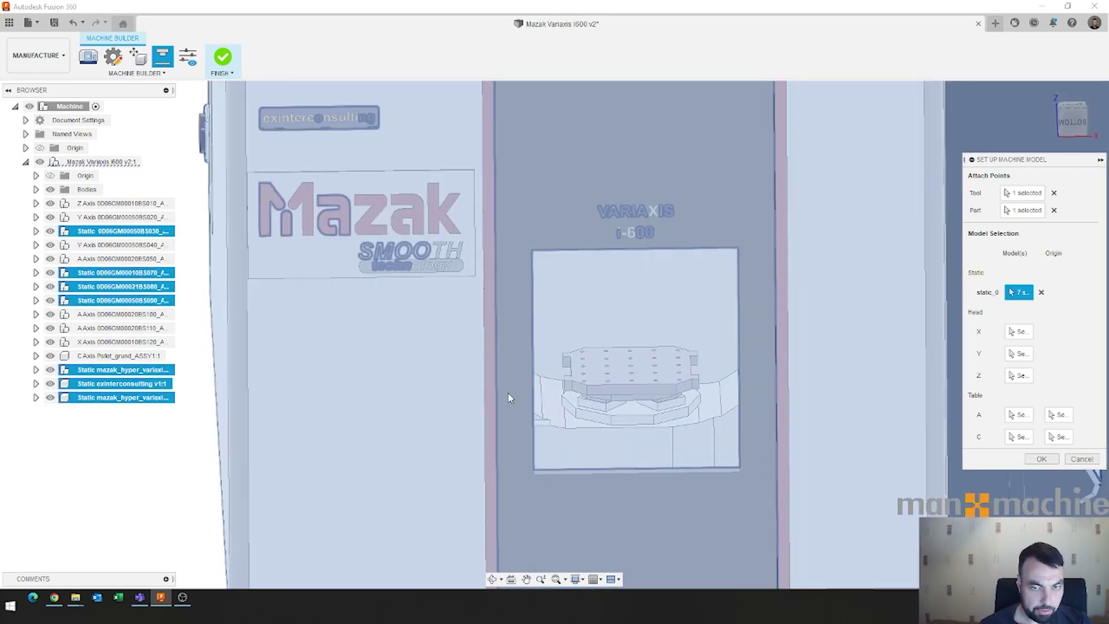
scroll(604, 382, down, 5)
shift+middle_drag(604, 382, 355, 365)
Assign the X Axis component, both Y Axis components and the Z Axis component to their matching head axes
click(1019, 332)
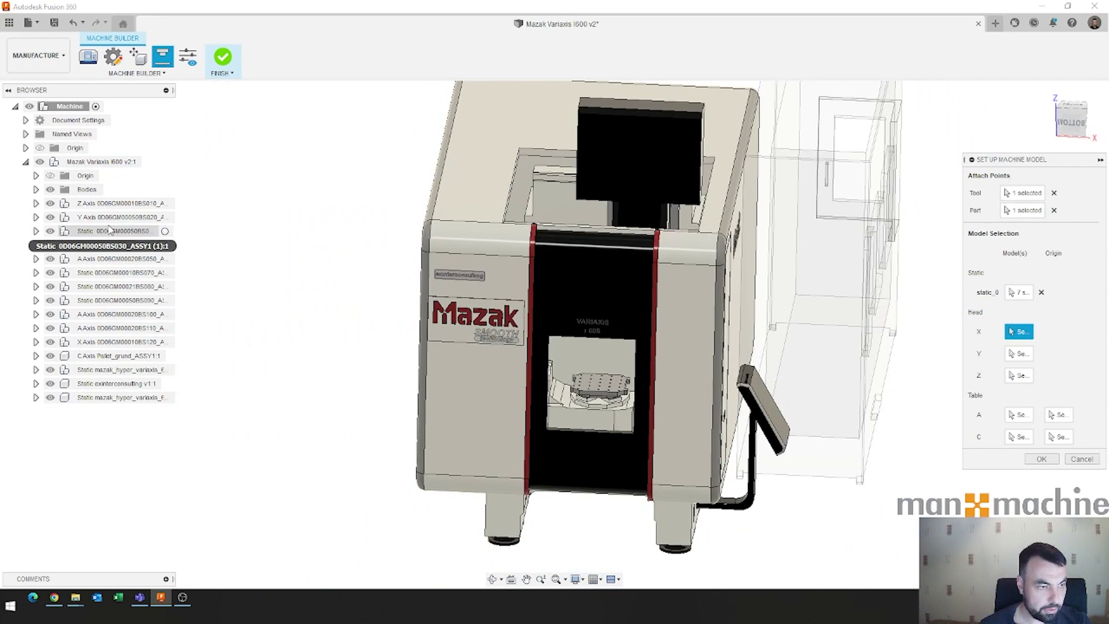
click(128, 342)
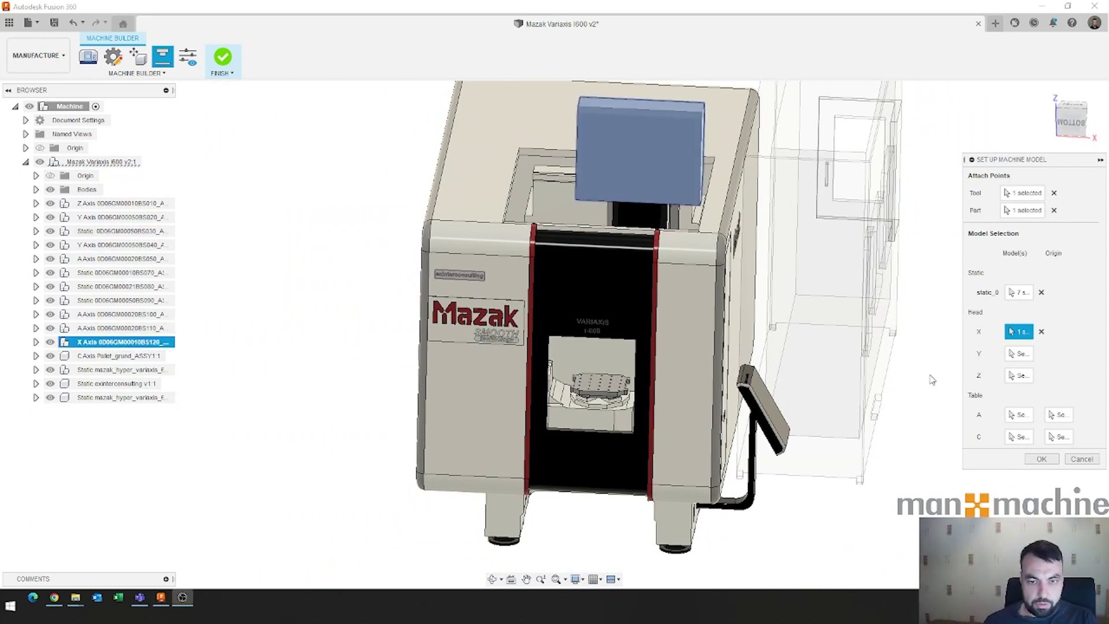
click(1014, 353)
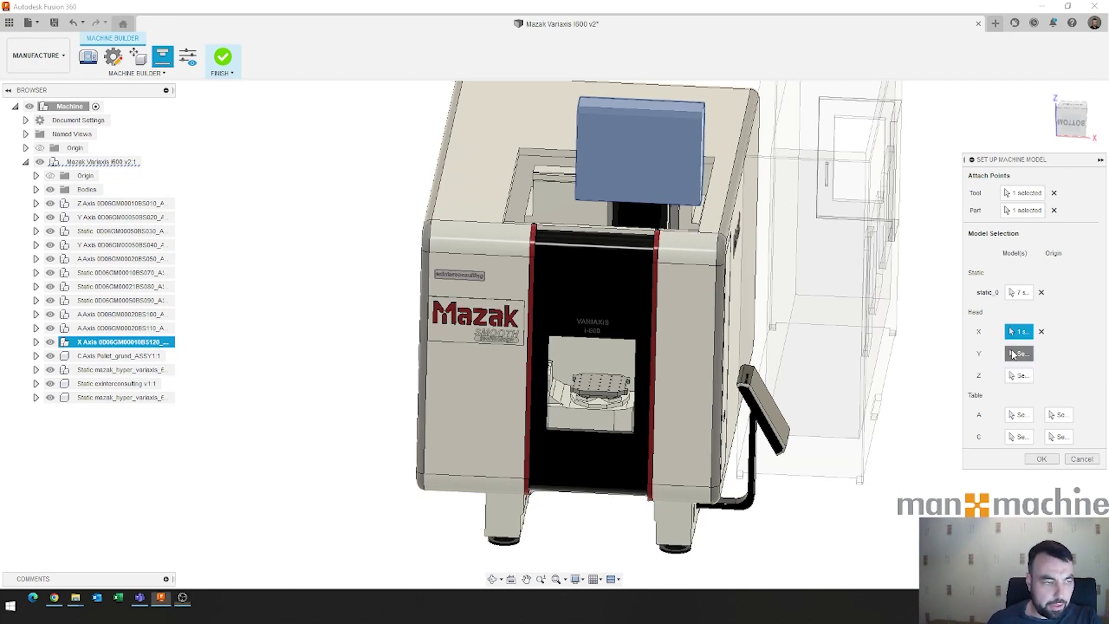
click(113, 245)
click(104, 218)
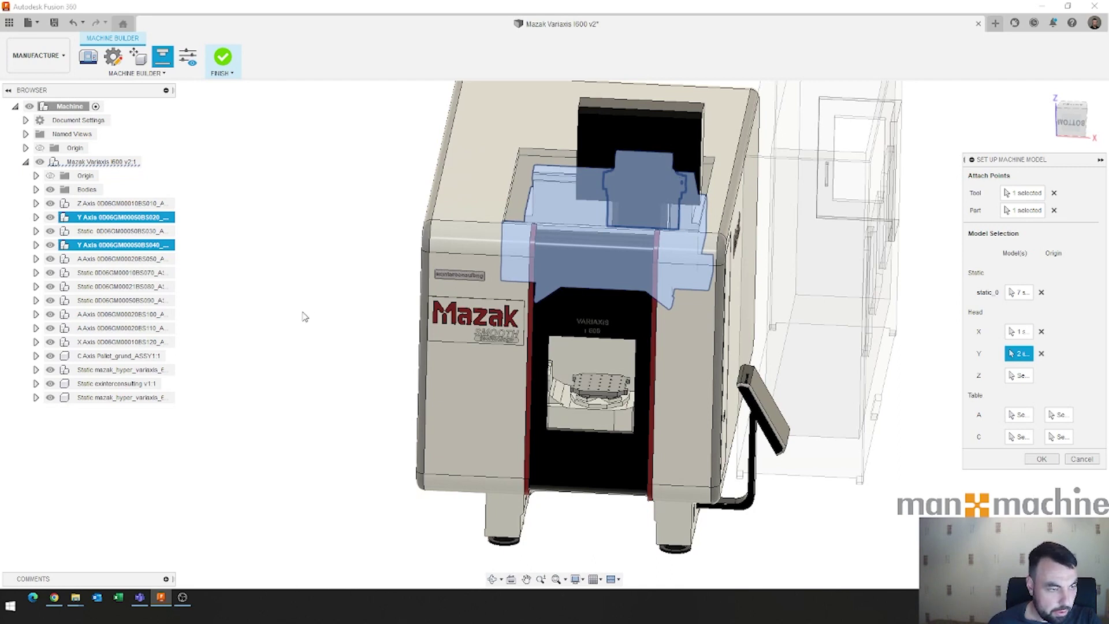
click(1021, 377)
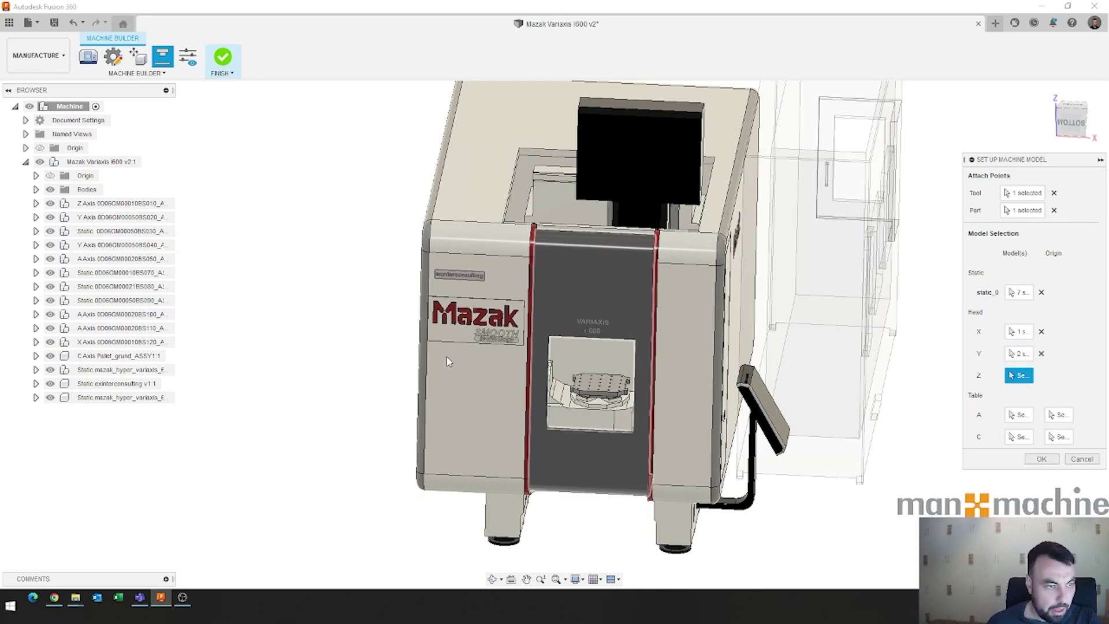
click(116, 204)
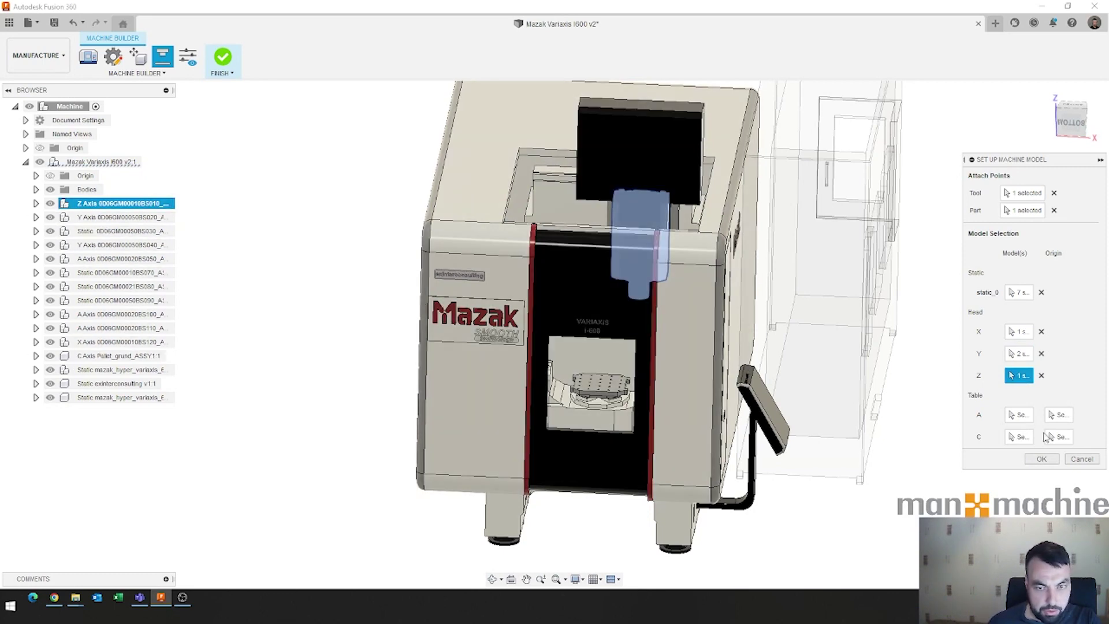
Assign the three components labelled A Axis to the table's A rotary axis
click(1019, 414)
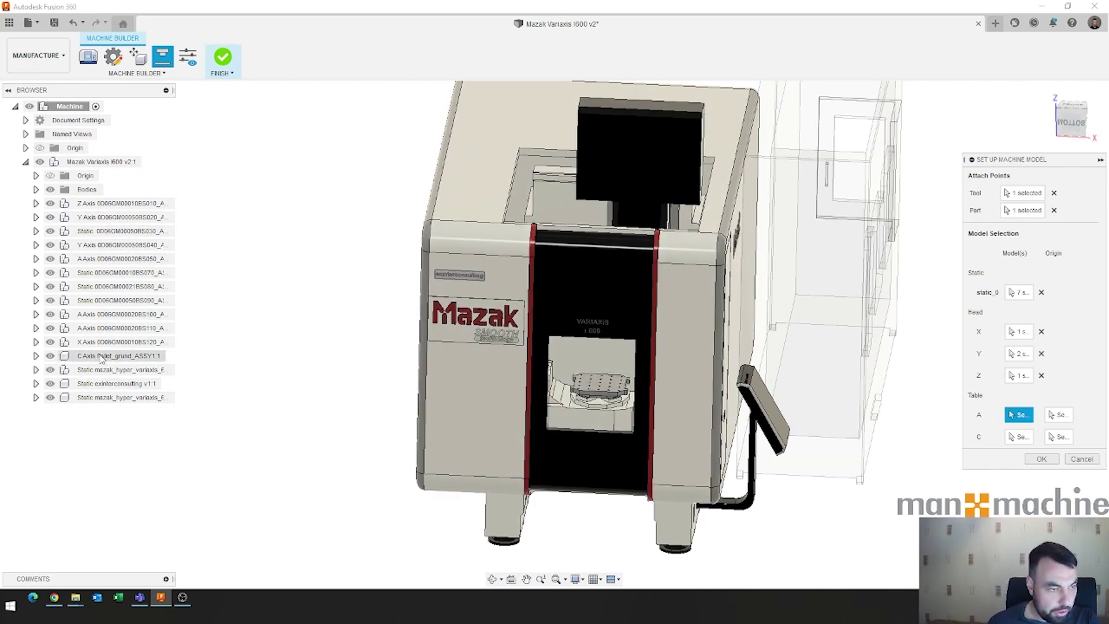
click(110, 328)
click(108, 314)
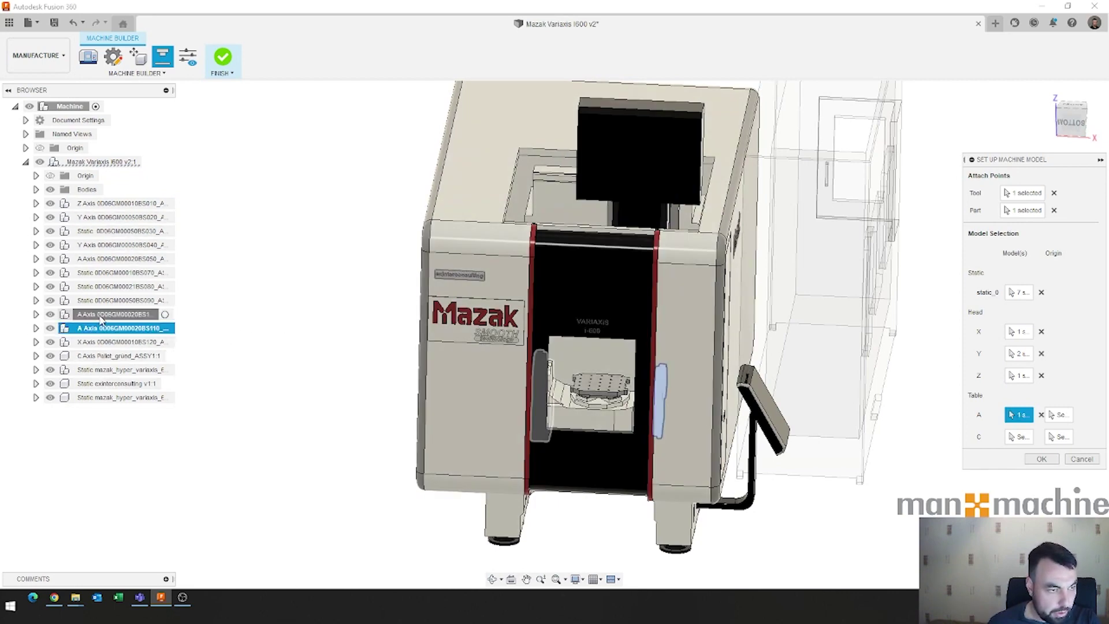
click(108, 259)
scroll(580, 452, up, 5)
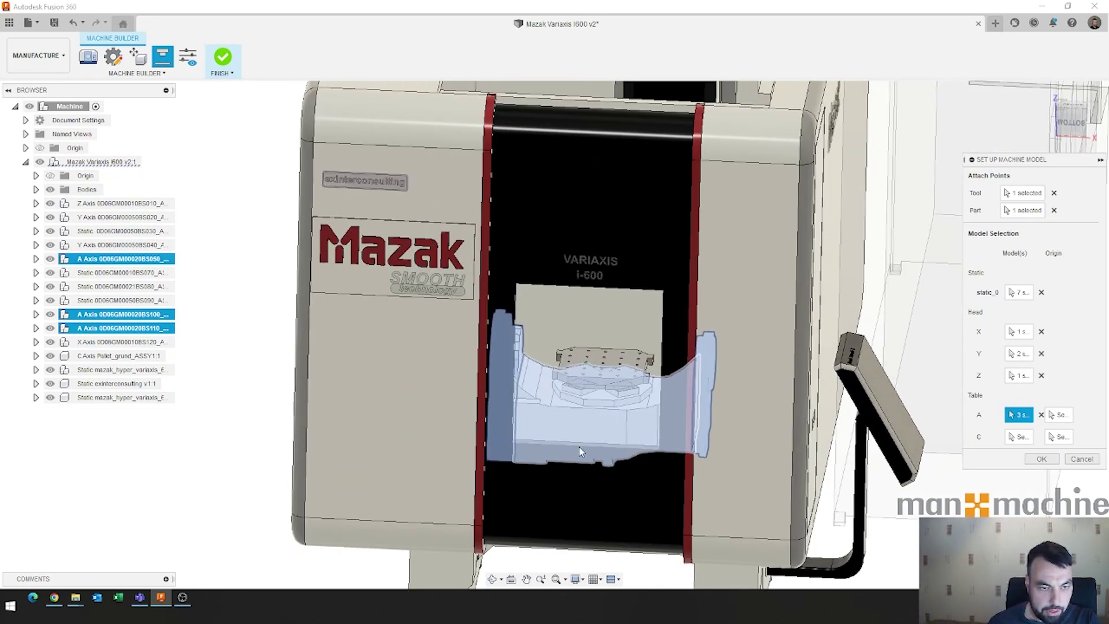
Assign the C Axis pallet component to the table's C rotary axis
click(1020, 437)
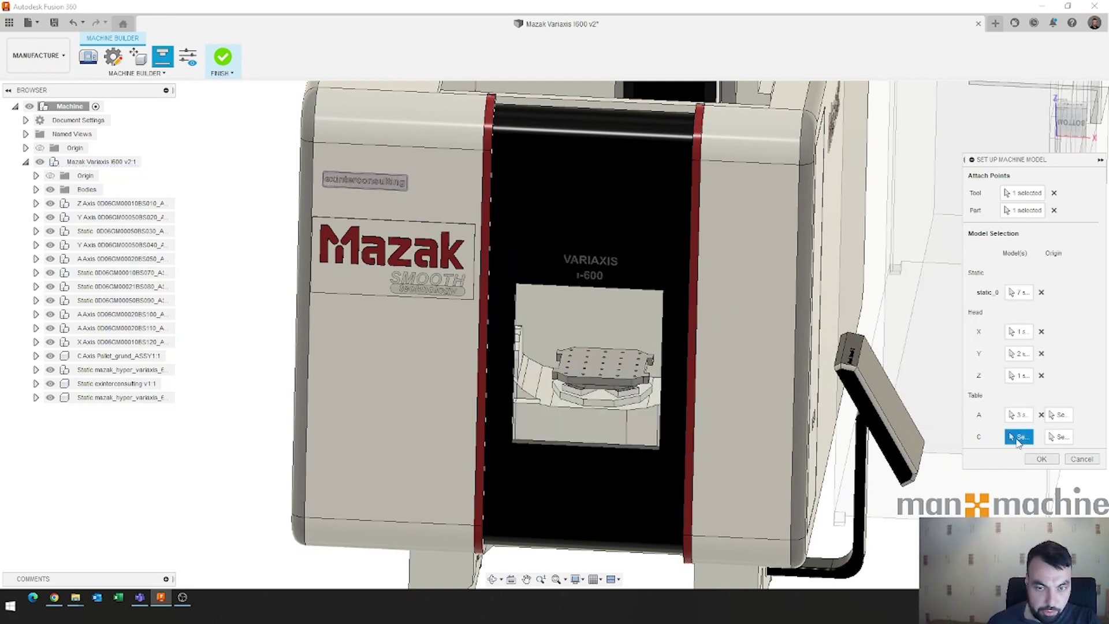
scroll(498, 364, up, 5)
shift+middle_drag(498, 364, 499, 359)
scroll(528, 312, up, 4)
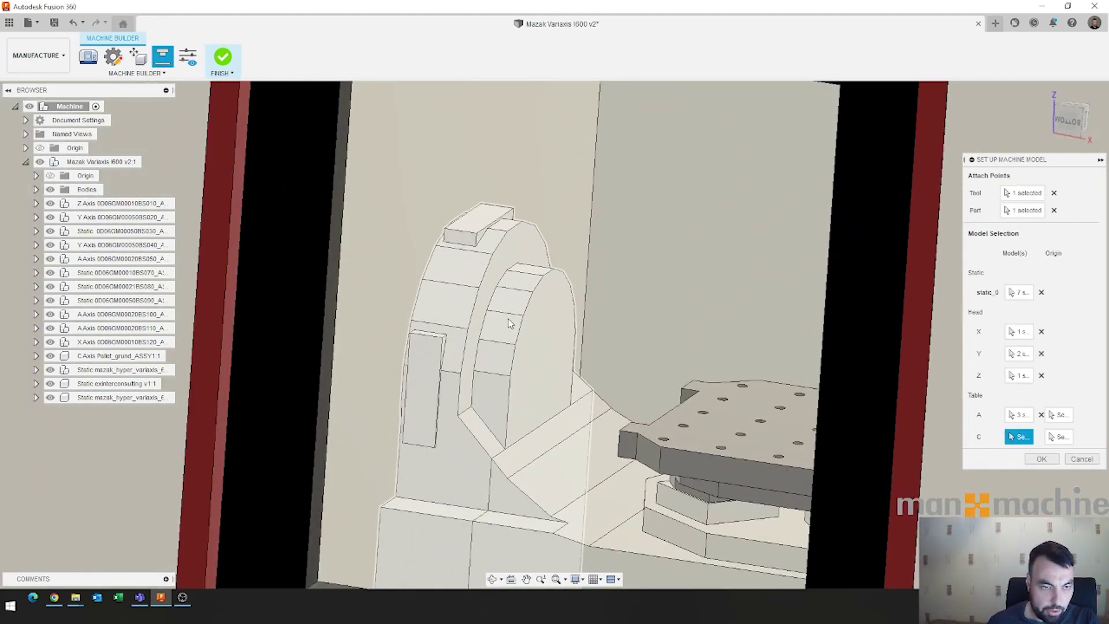
scroll(551, 296, down, 6)
shift+middle_drag(532, 417, 513, 412)
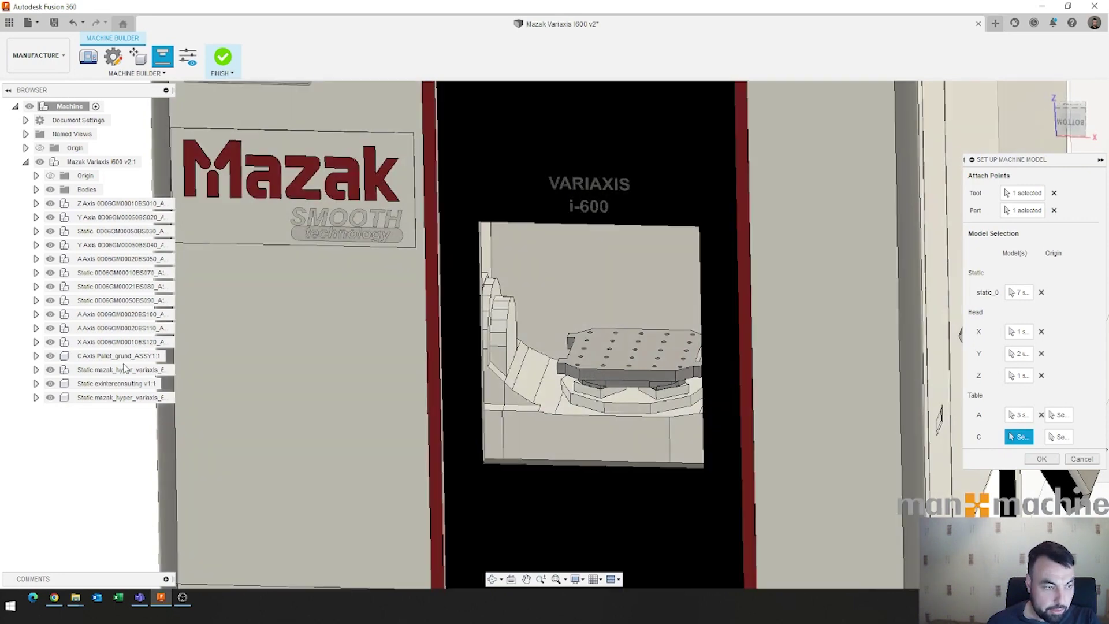
click(108, 358)
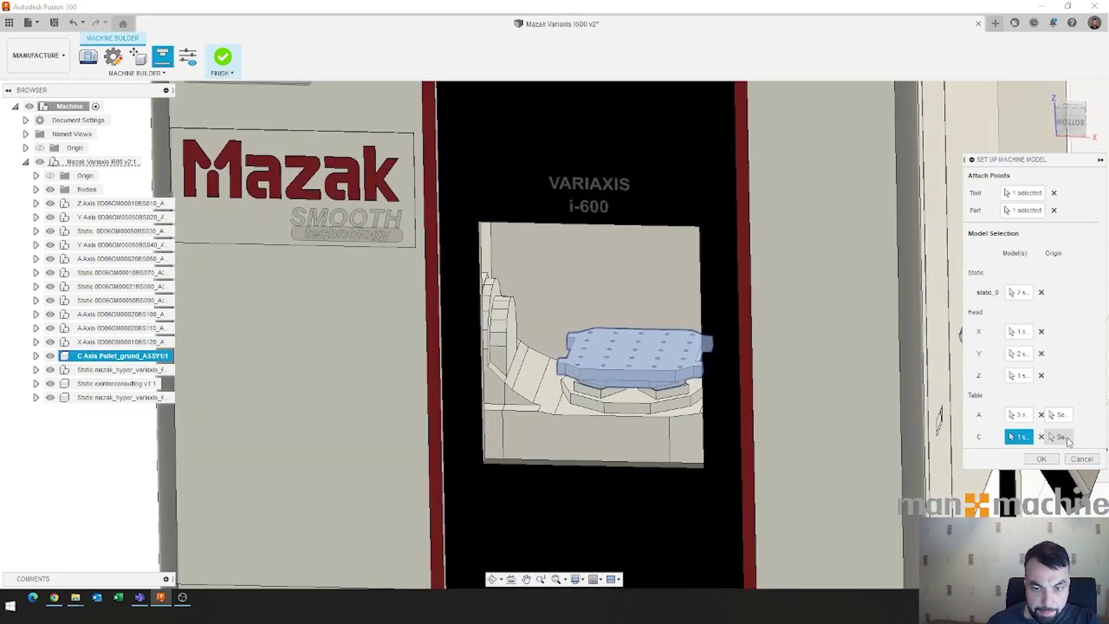
Set the C axis origin to the central hole on the pallet's top face and accept the machine model setup
click(1062, 437)
scroll(643, 352, up, 10)
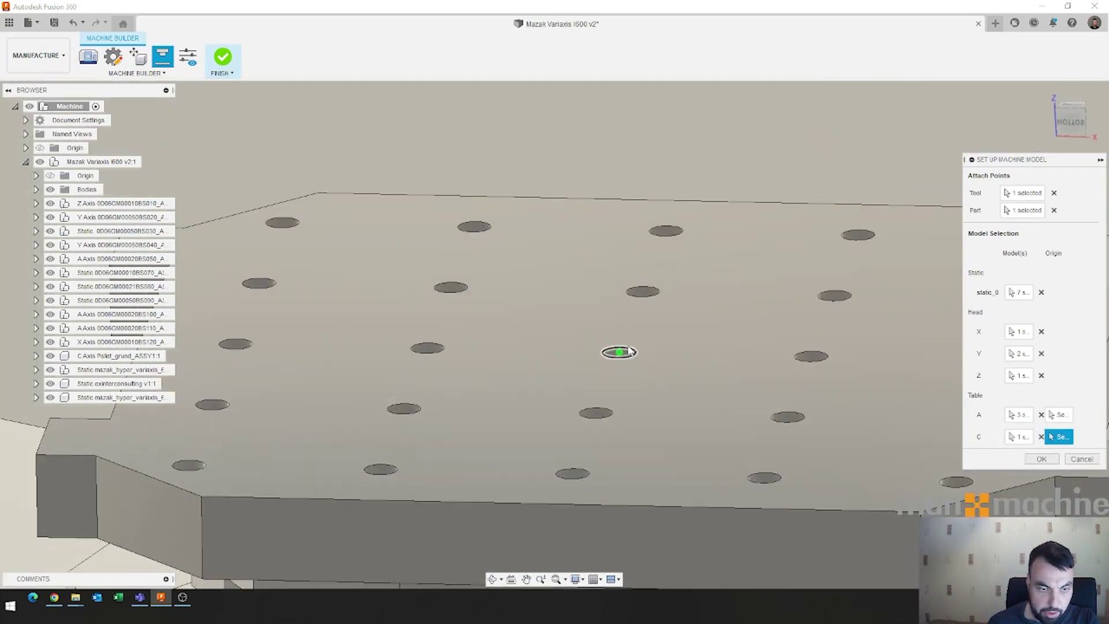
click(628, 351)
scroll(671, 370, down, 10)
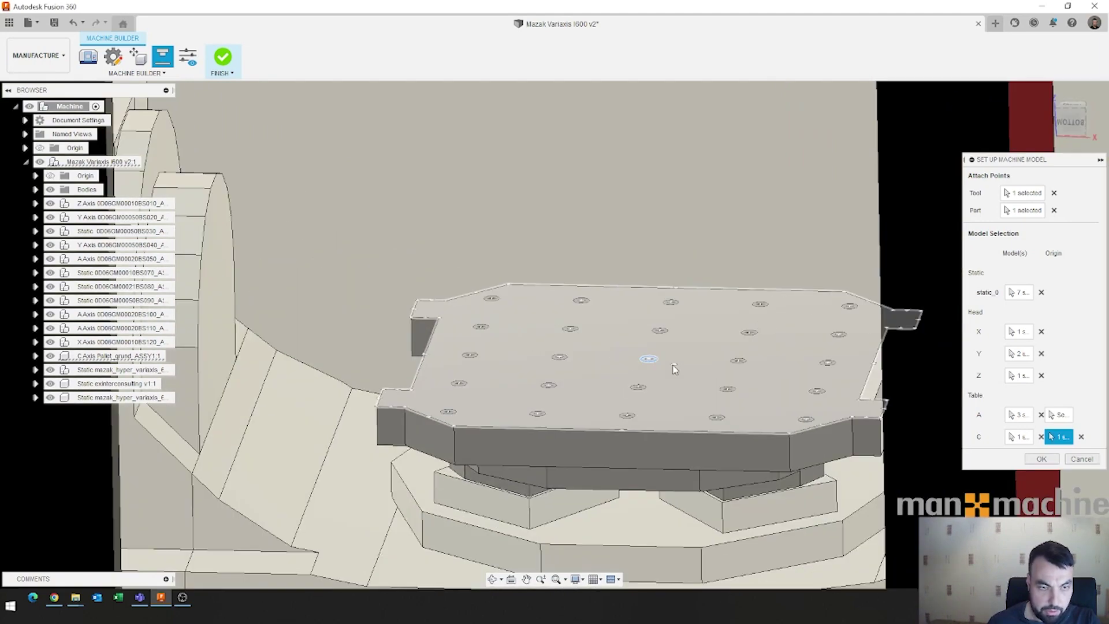
scroll(667, 378, down, 4)
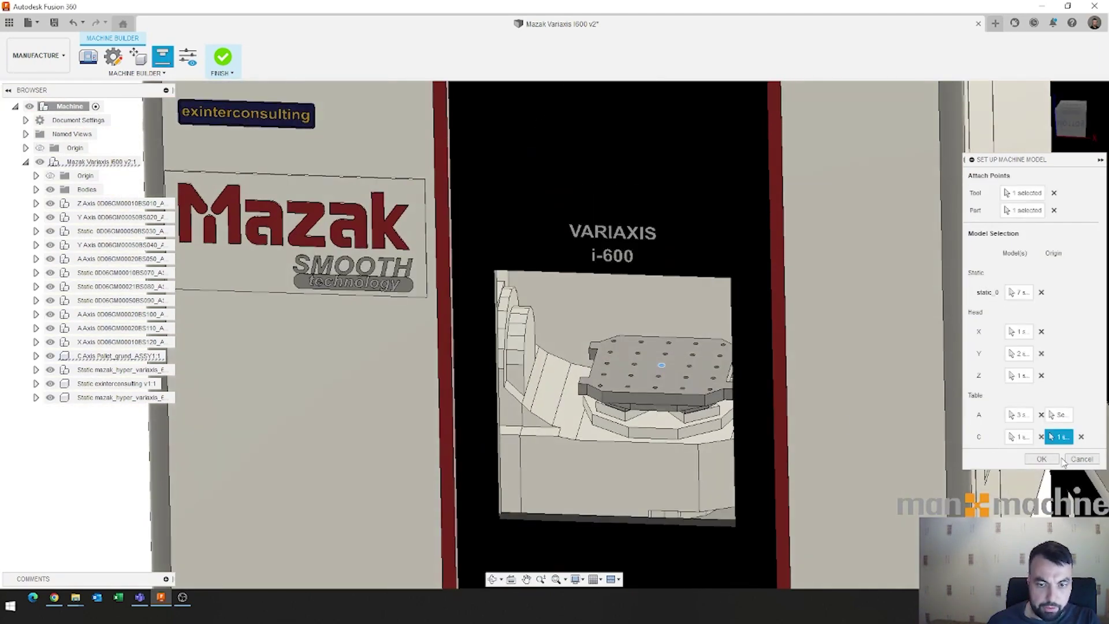
click(1042, 459)
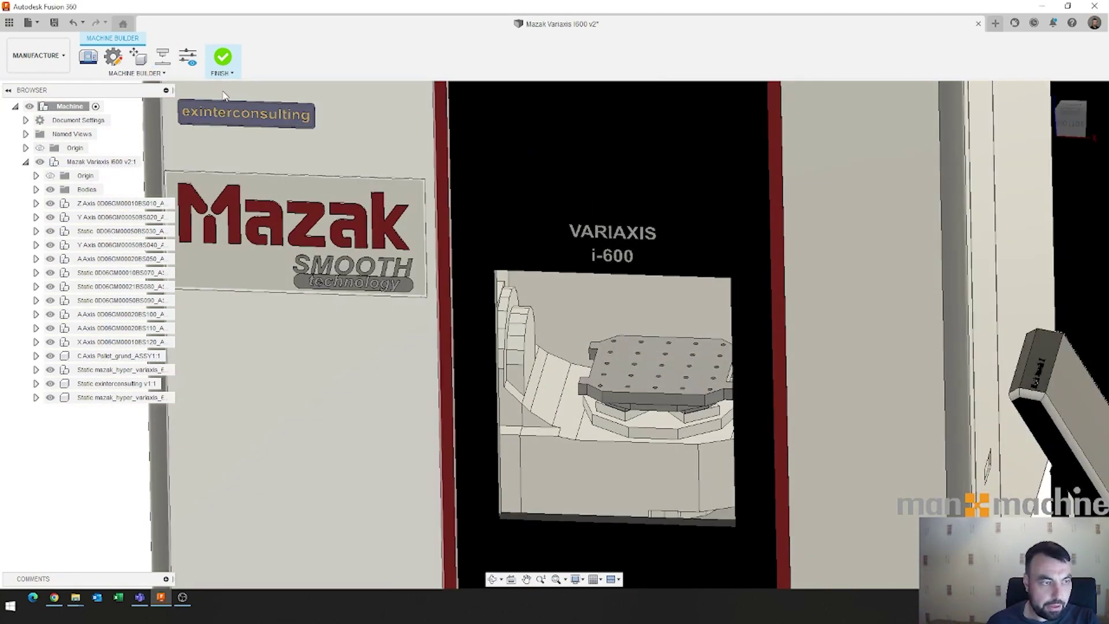
Preview the machine movements by jogging the head to X -510, Y about -375 and Z about -317
scroll(603, 295, down, 2)
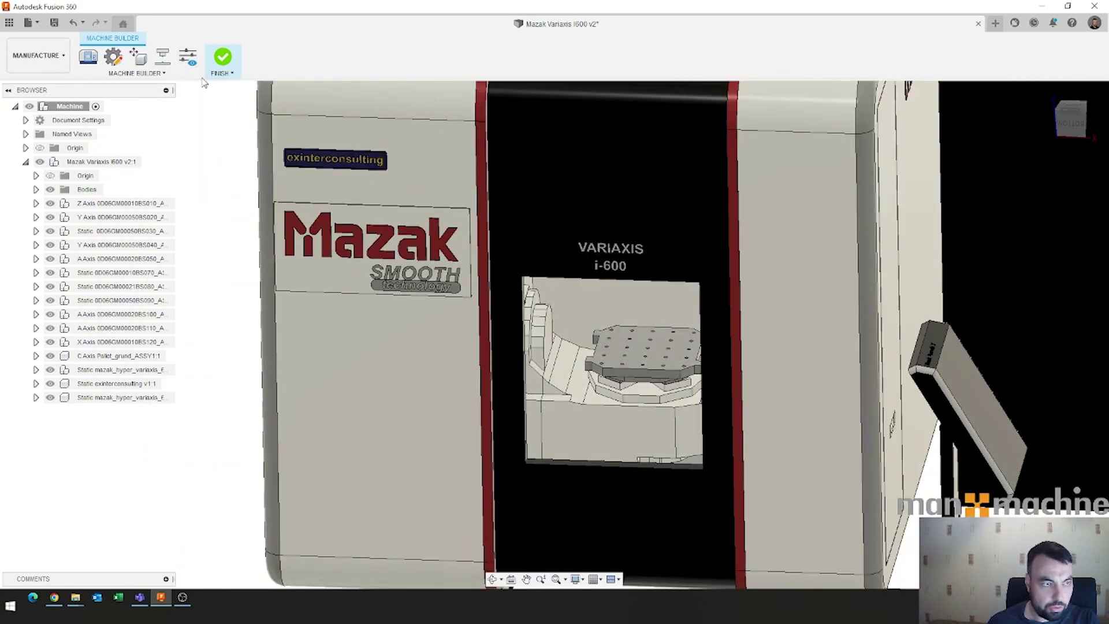
click(187, 56)
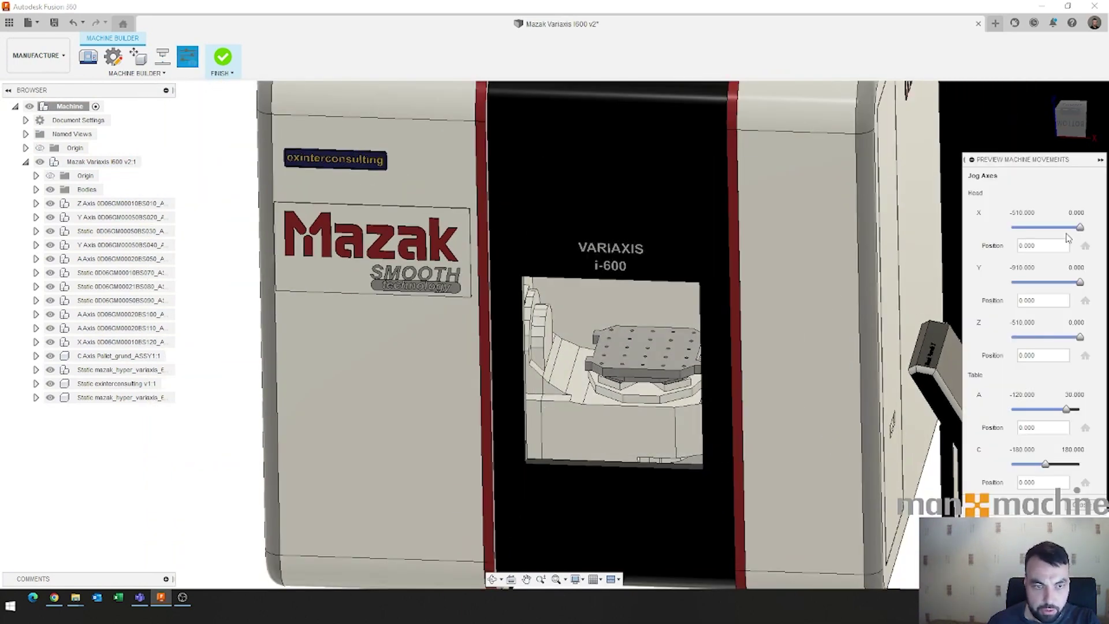
shift+middle_drag(652, 289, 624, 406)
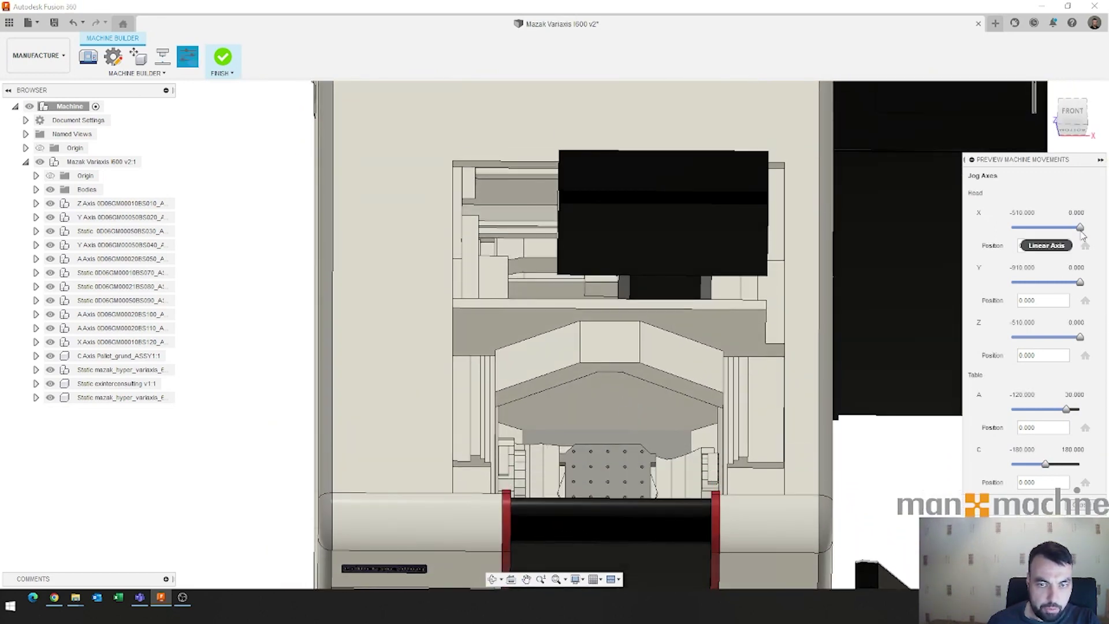
drag(1080, 227, 1003, 232)
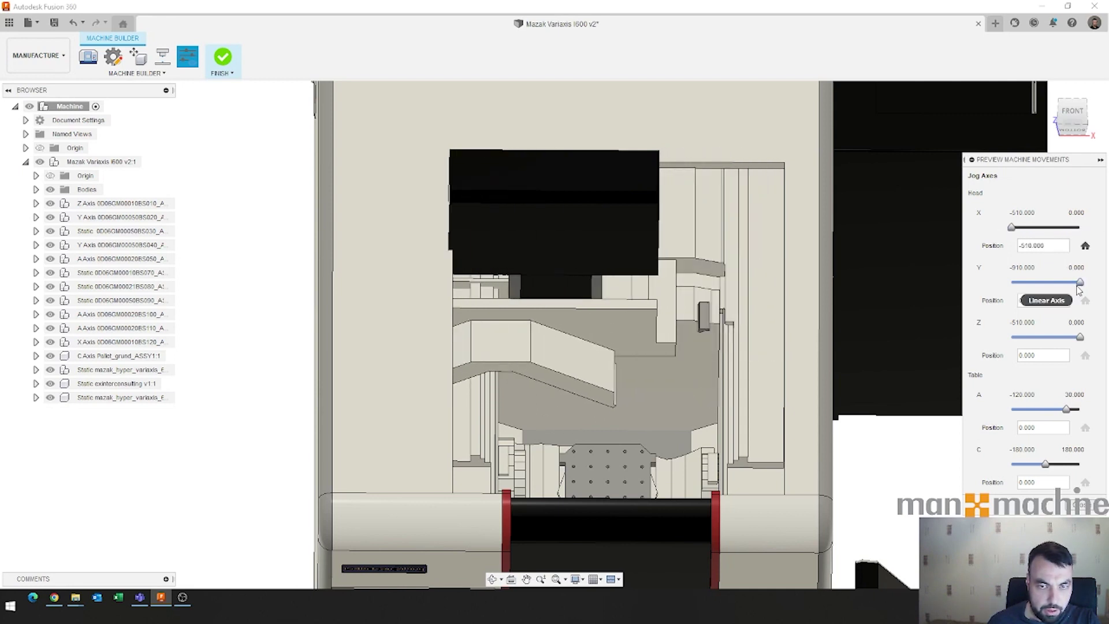
drag(1080, 283, 1052, 281)
drag(1079, 337, 1037, 336)
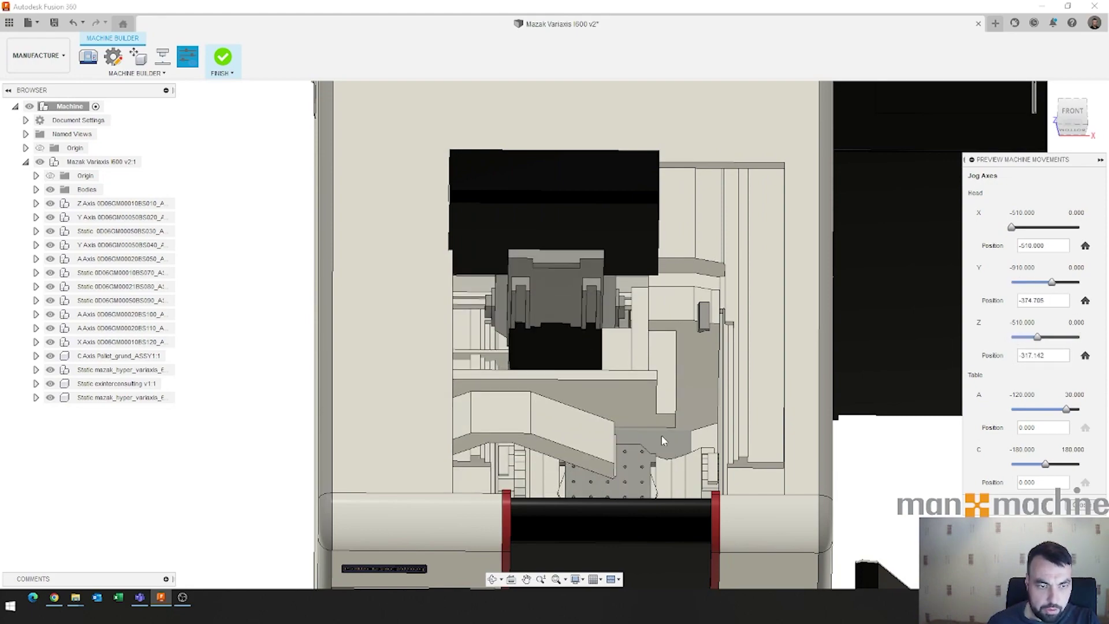
Jog the head to Z -510 and Y -910 and inspect its travel from several angles
shift+middle_drag(662, 440, 650, 376)
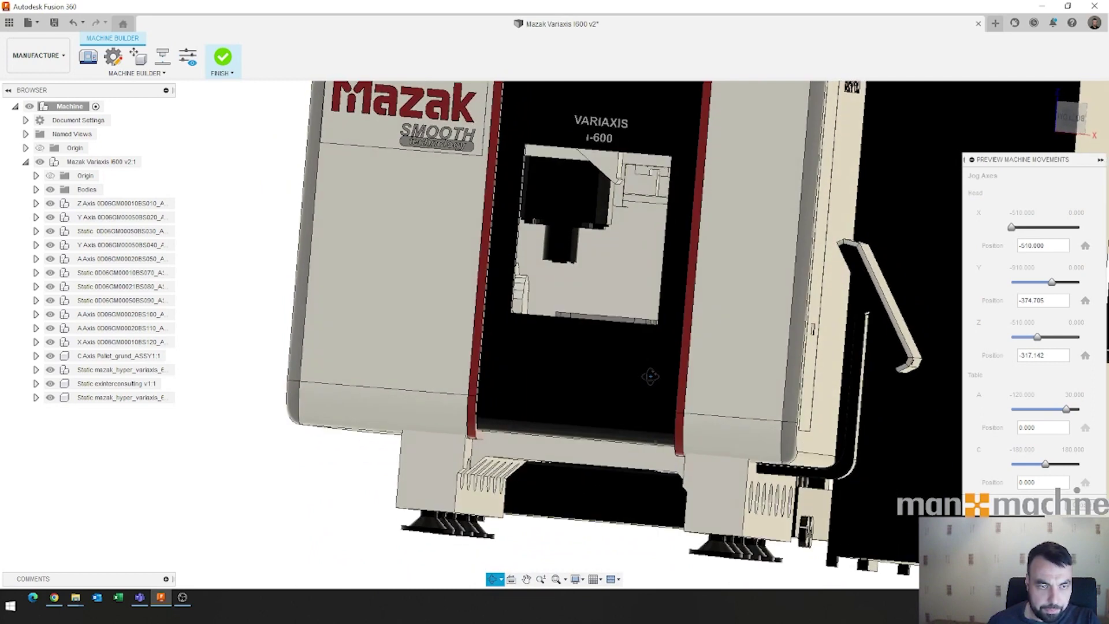
scroll(604, 280, up, 1)
middle_drag(607, 295, 640, 379)
drag(1038, 337, 999, 345)
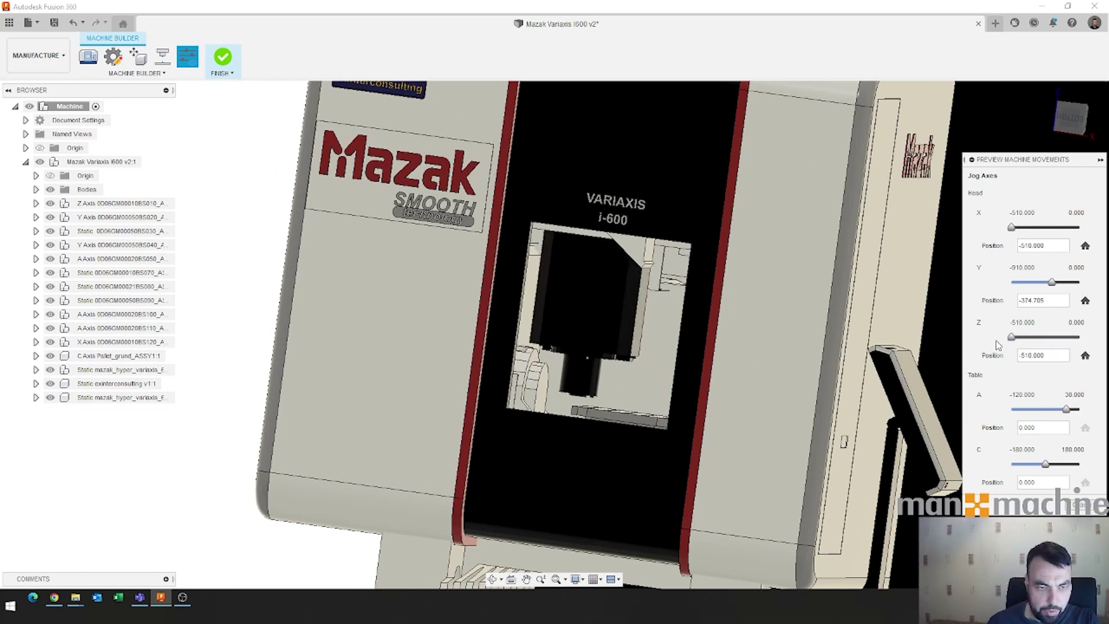
click(1086, 301)
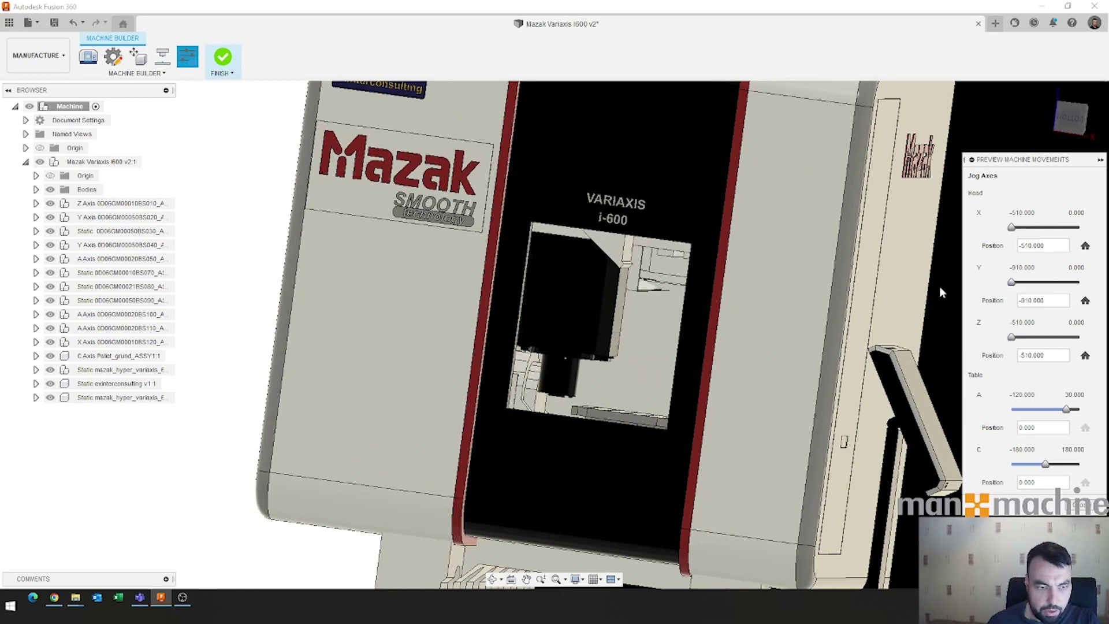
shift+middle_drag(692, 338, 622, 351)
mouse_move(1011, 281)
mouse_down()
mouse_move(1025, 282)
mouse_move(1011, 285)
mouse_up()
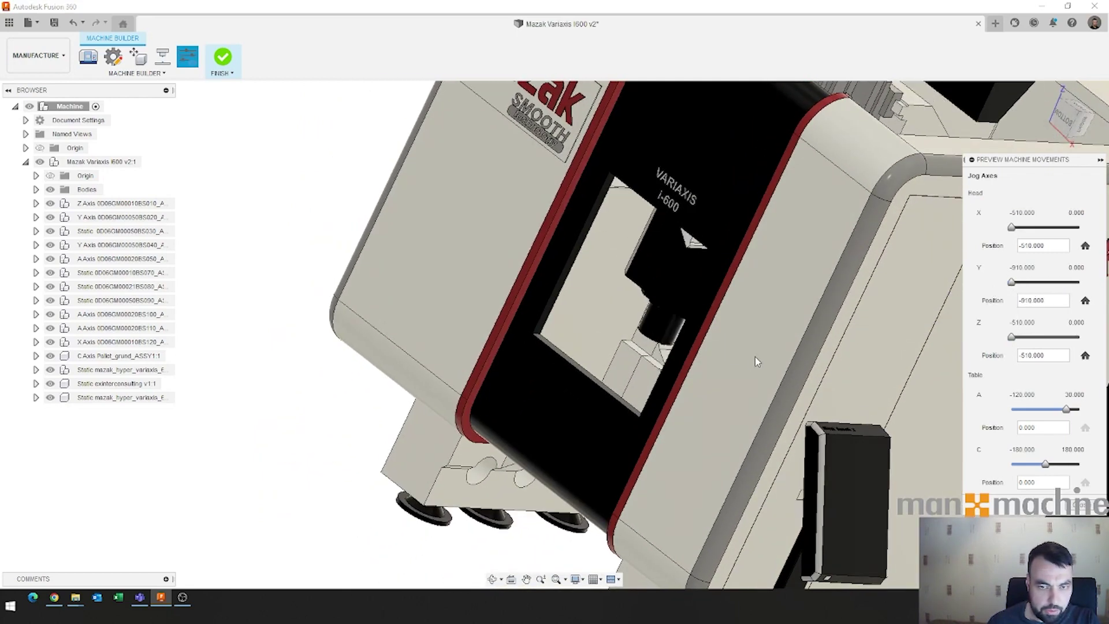
shift+middle_drag(758, 361, 794, 358)
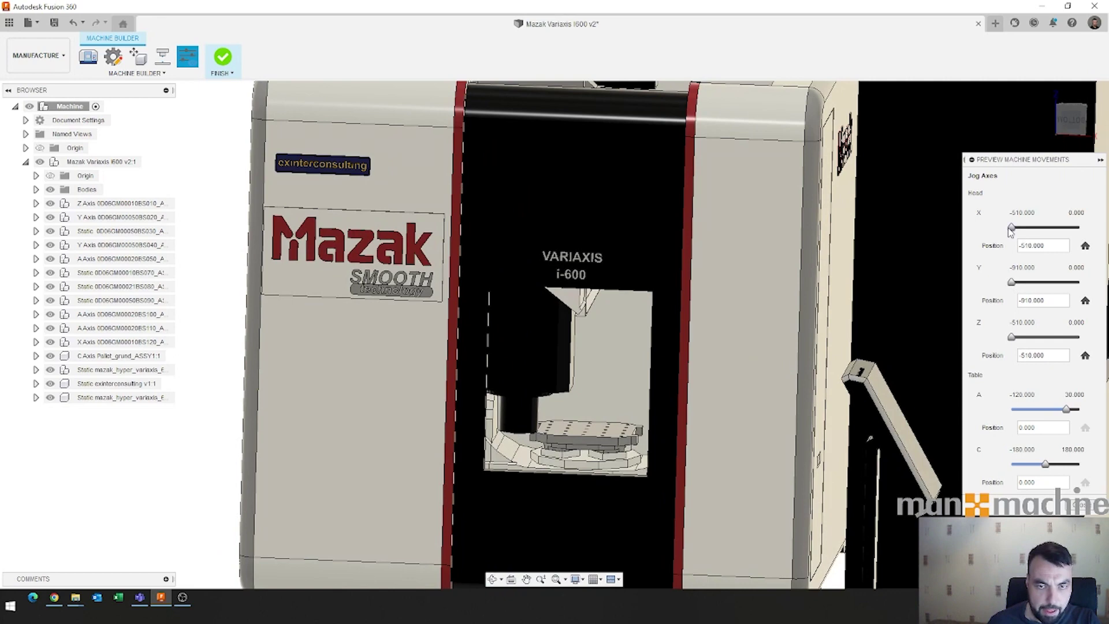
drag(1010, 232, 1022, 261)
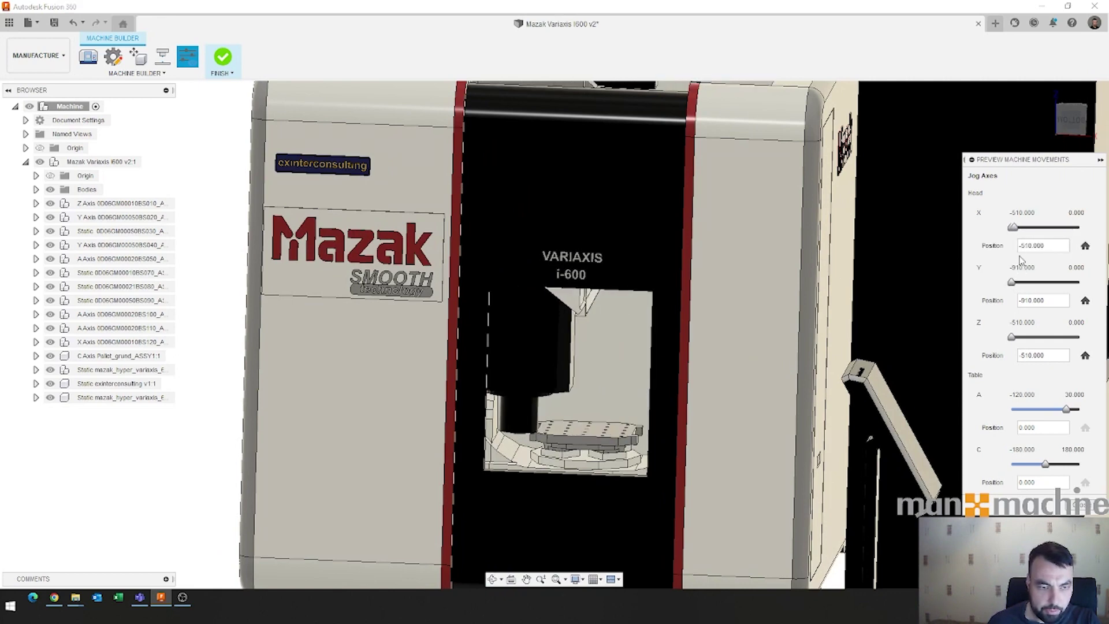
Return the X, Y and Z head axes to their home positions
click(1086, 246)
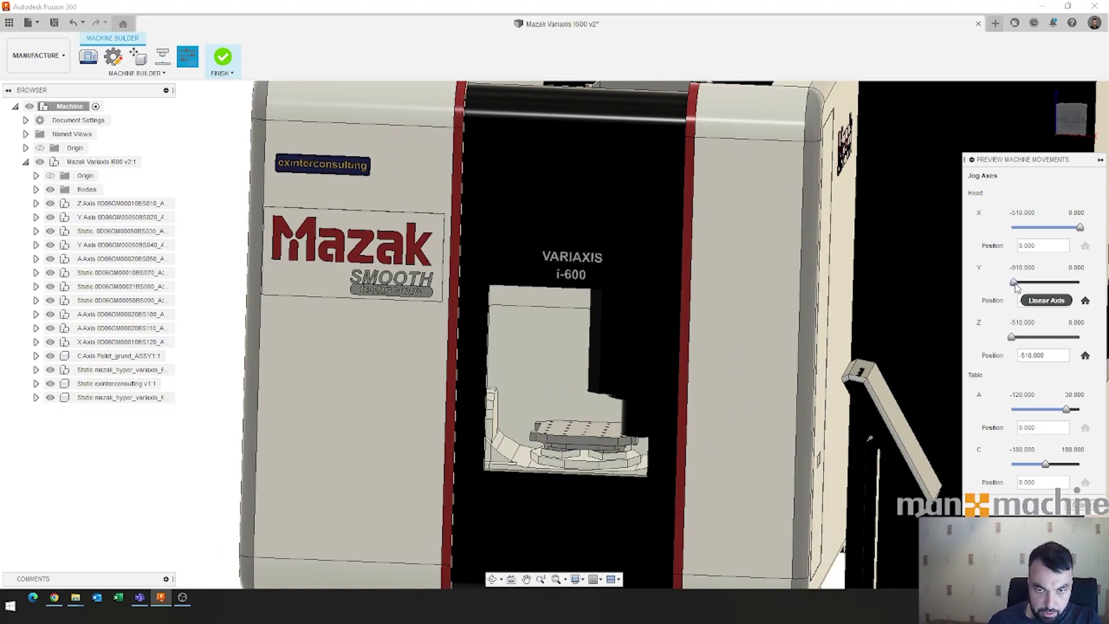
click(1086, 301)
click(1085, 355)
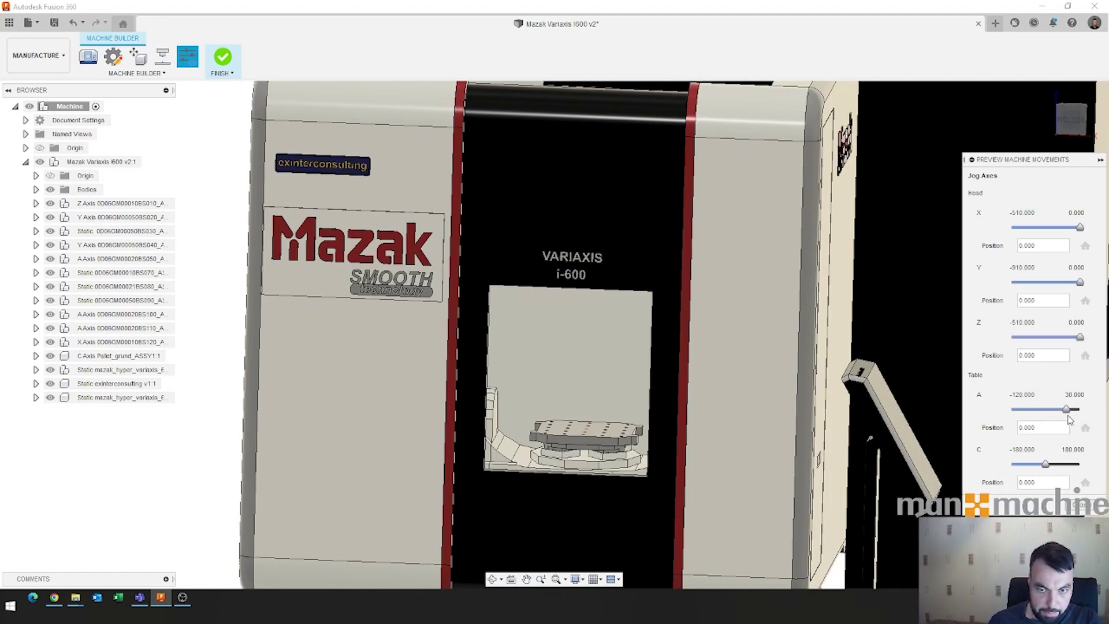
Jog the table to about -43 degrees on A and about -113 degrees on C to check its rotation
mouse_move(1068, 412)
mouse_down()
mouse_move(1021, 413)
mouse_move(1078, 412)
mouse_move(994, 412)
mouse_move(1079, 410)
mouse_move(970, 408)
mouse_move(1079, 411)
mouse_move(993, 411)
mouse_move(1066, 412)
mouse_up()
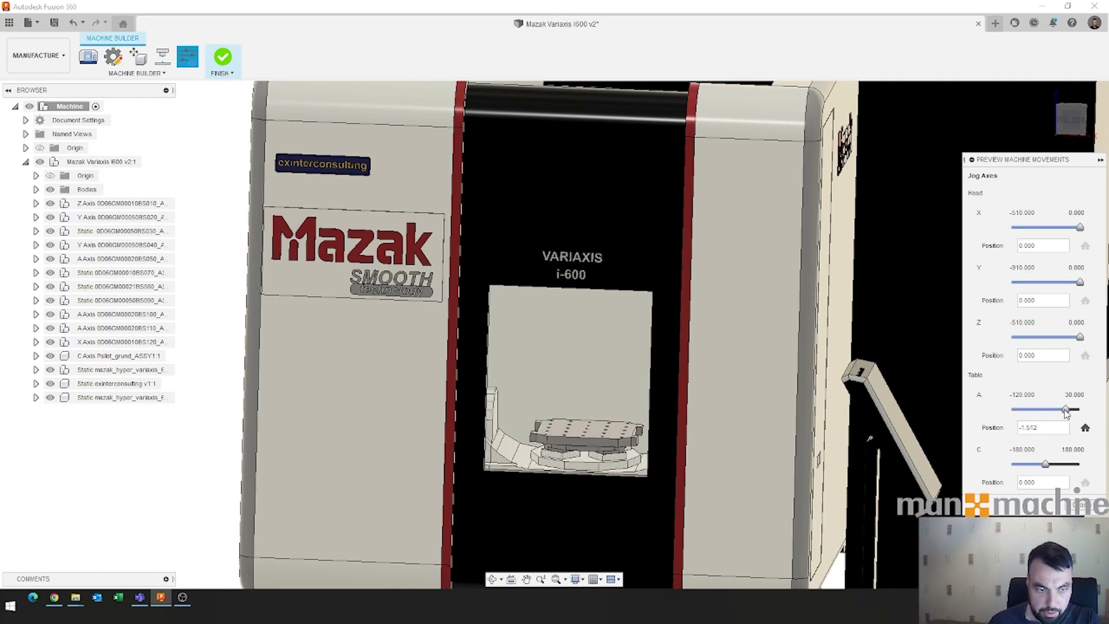
shift+middle_drag(580, 425, 567, 425)
scroll(536, 408, up, 3)
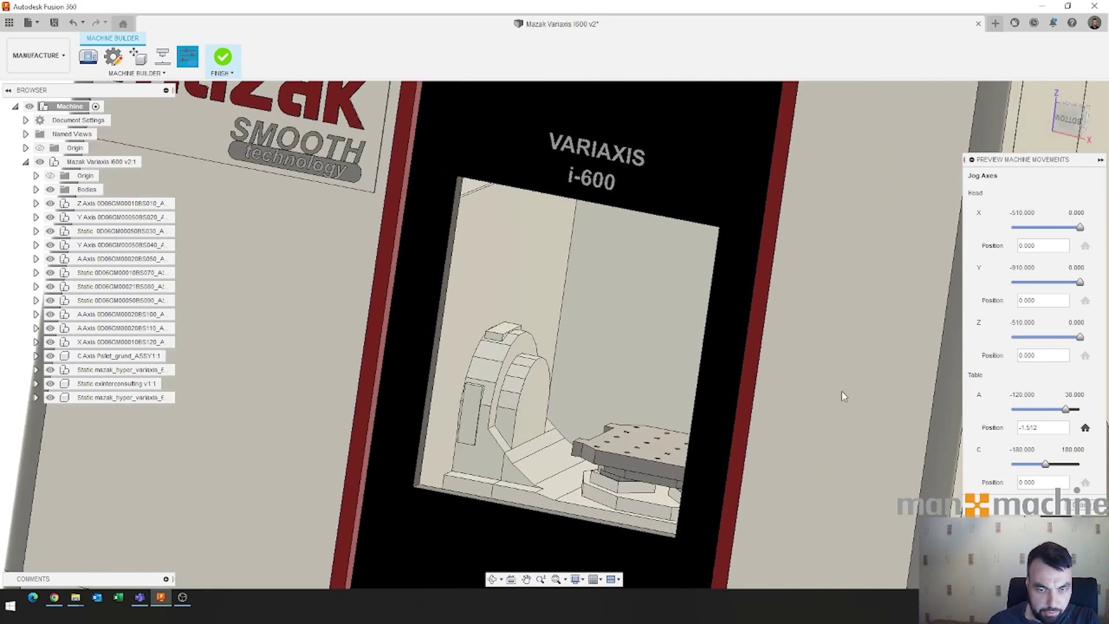
mouse_move(1066, 410)
mouse_down()
mouse_move(1022, 411)
mouse_move(1081, 411)
mouse_move(1047, 409)
mouse_up()
drag(1048, 465, 1025, 459)
scroll(517, 410, down, 4)
shift+middle_drag(536, 435, 704, 466)
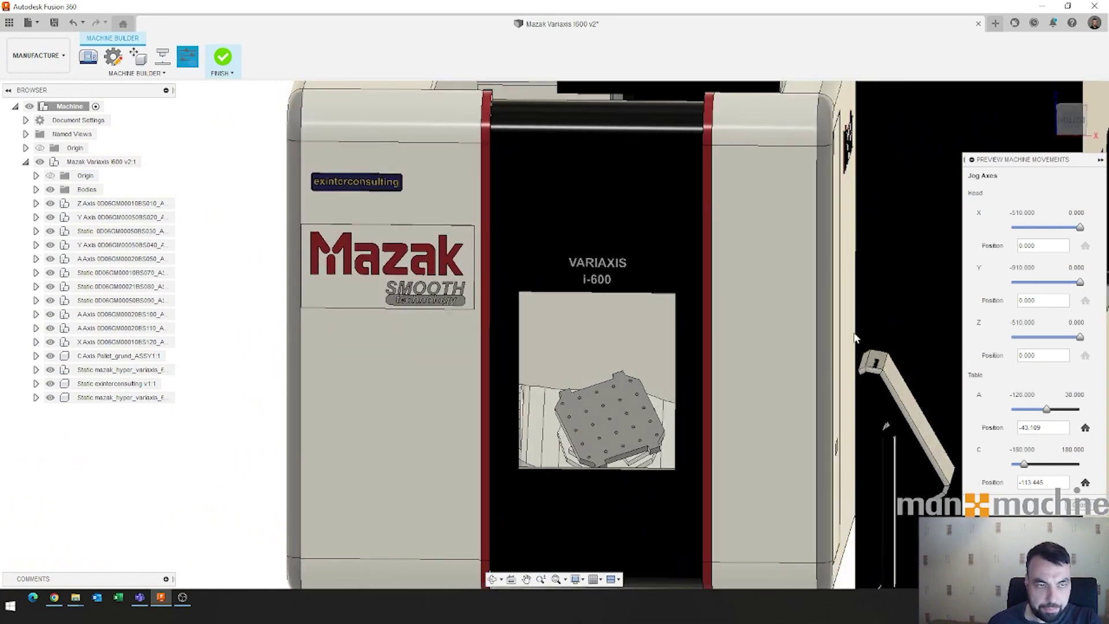
Finish the machine builder, saving the changes and updating the machine in the library
click(227, 57)
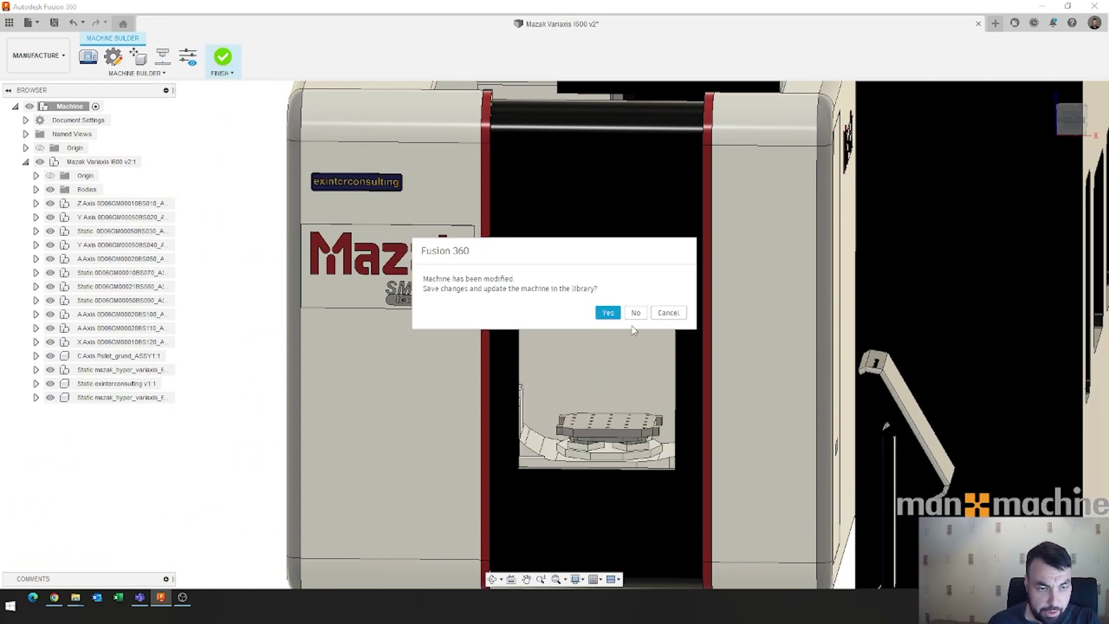
click(608, 313)
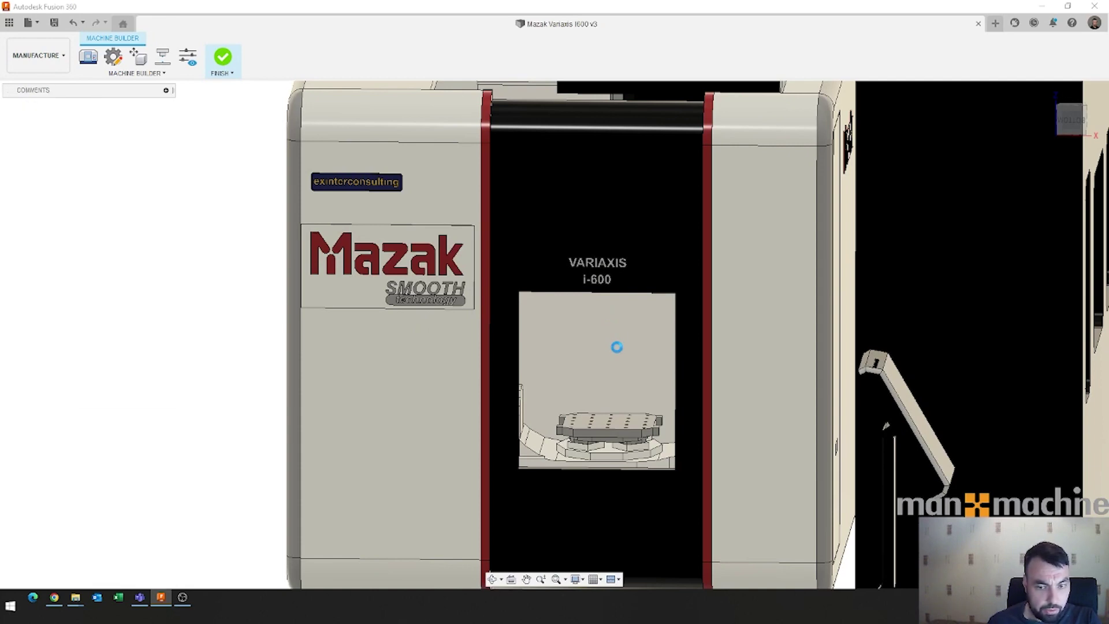
scroll(618, 353, down, 1)
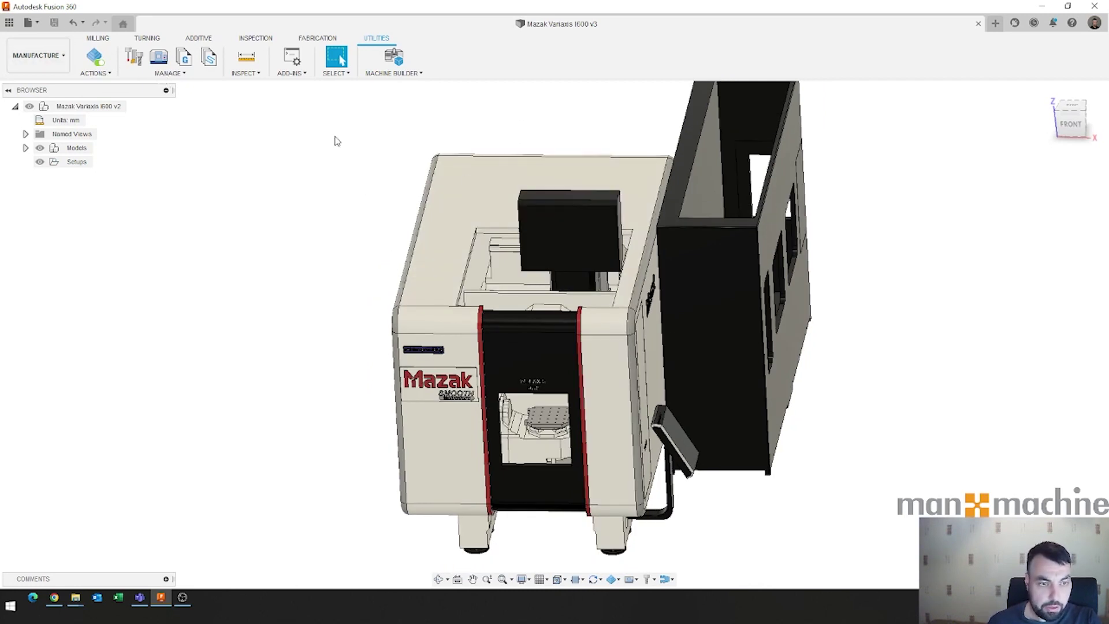
middle_drag(833, 282, 675, 271)
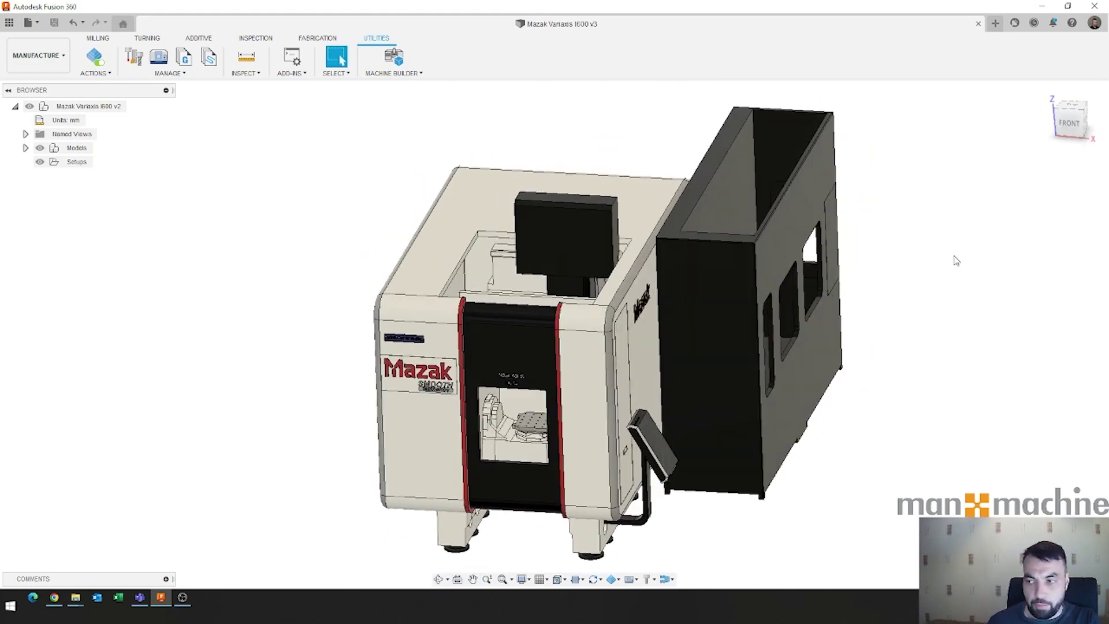
middle_drag(596, 259, 639, 265)
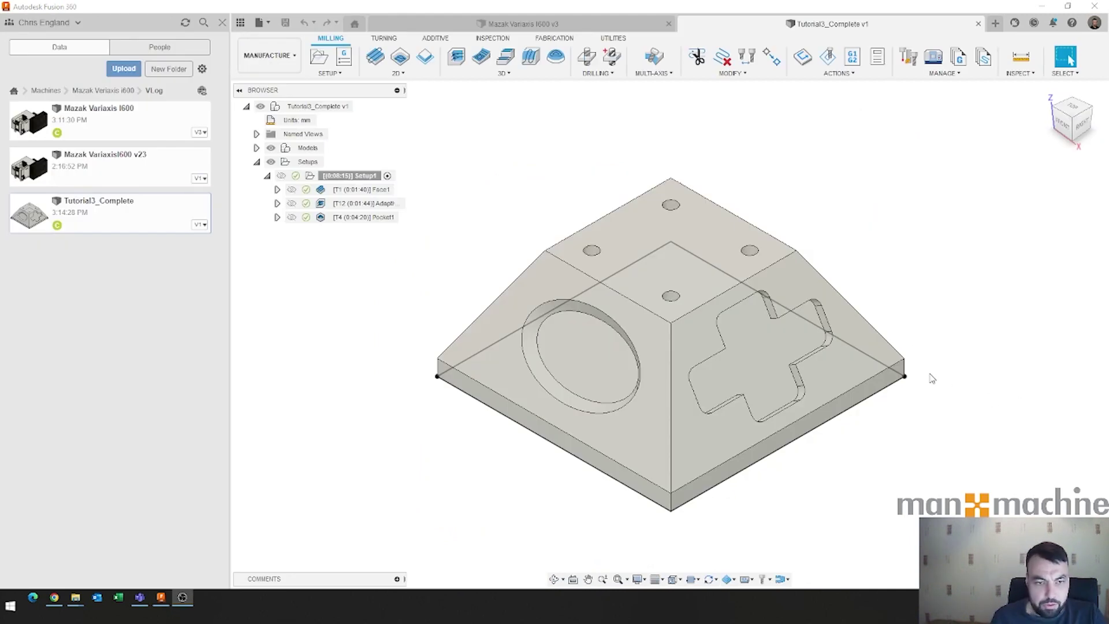
Hide the project file list and examine the pyramid part with its circular and cross-shaped pockets in Tutorial3_Complete
scroll(831, 414, down, 3)
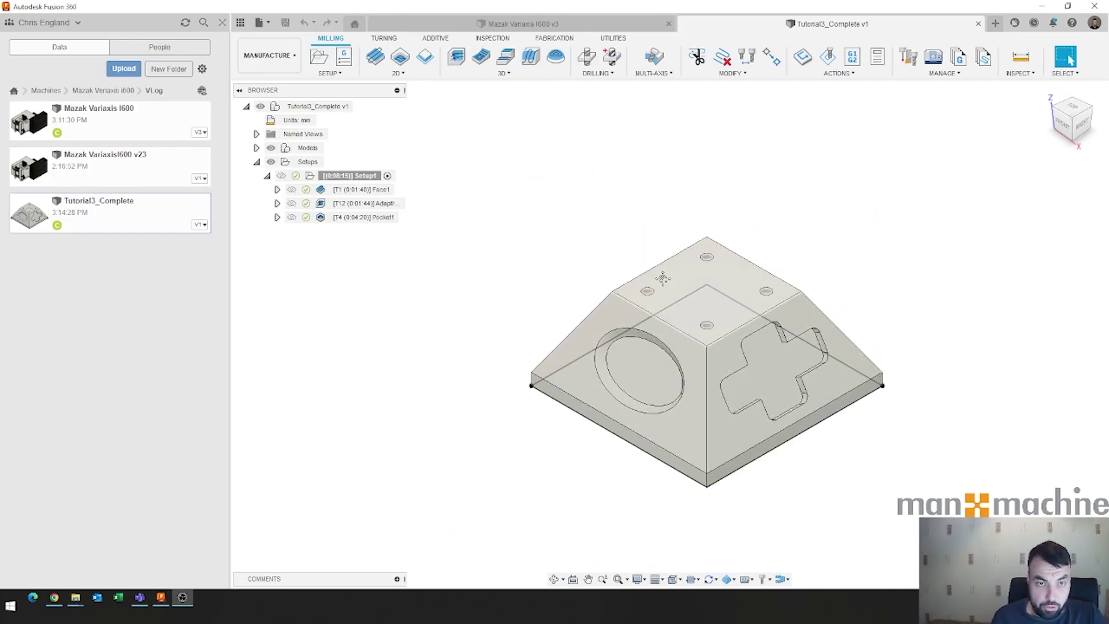
middle_drag(662, 279, 626, 285)
scroll(569, 332, down, 2)
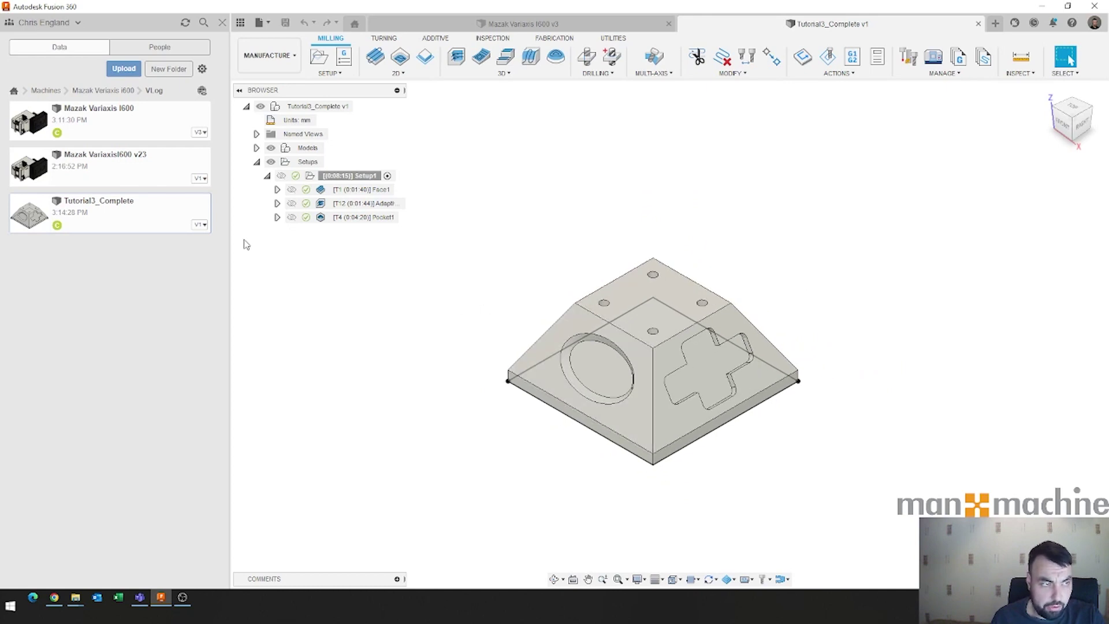
click(222, 23)
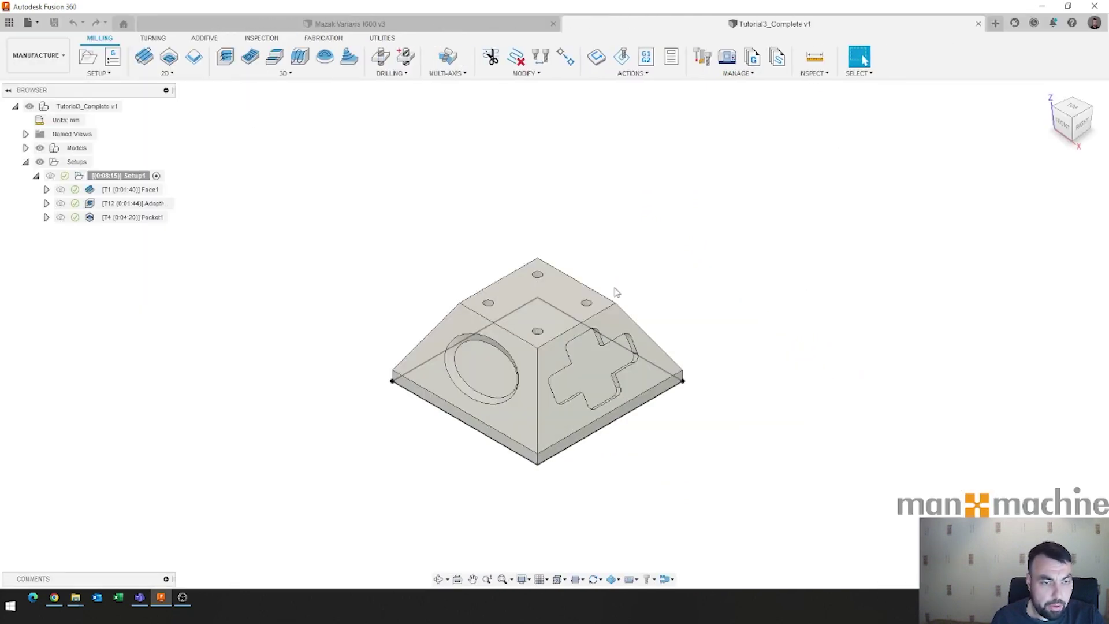
scroll(712, 342, down, 2)
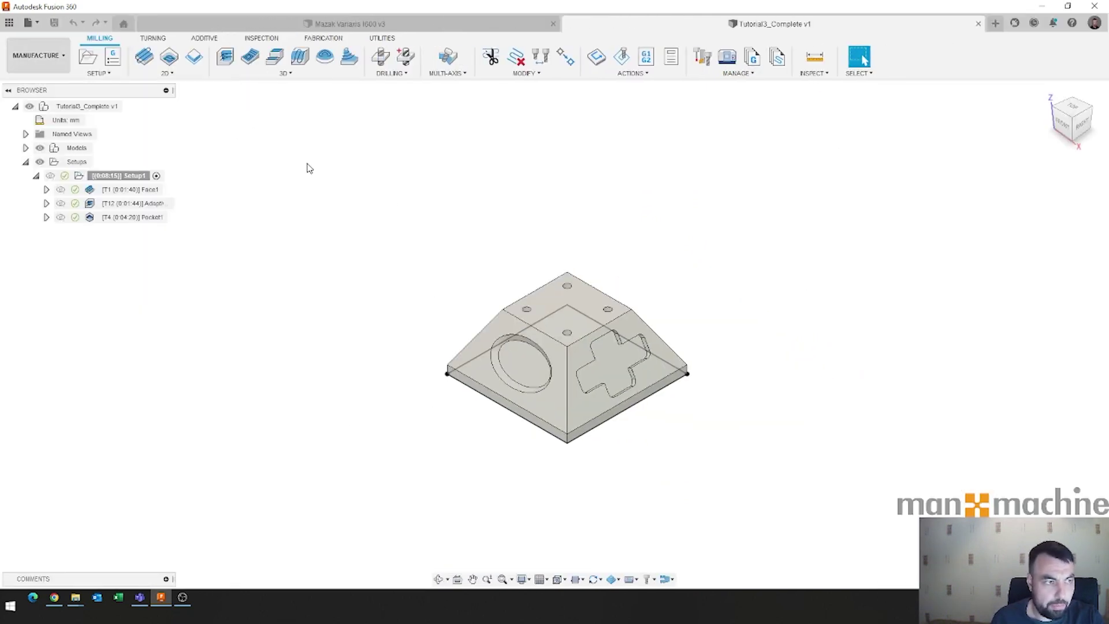
middle_drag(577, 297, 605, 290)
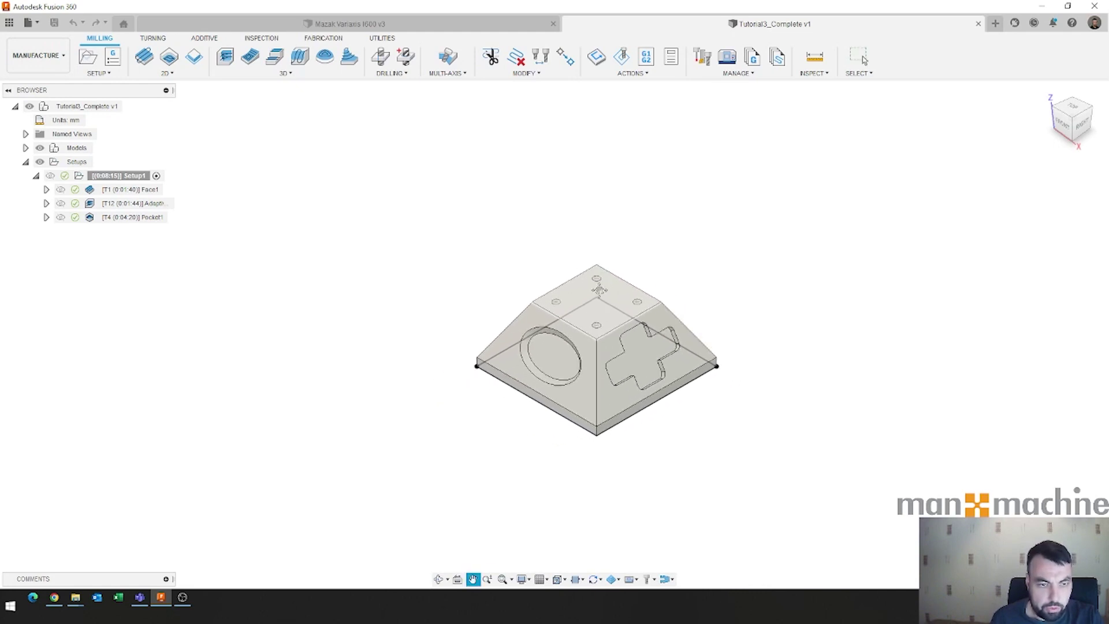
scroll(585, 298, up, 1)
scroll(585, 298, up, 3)
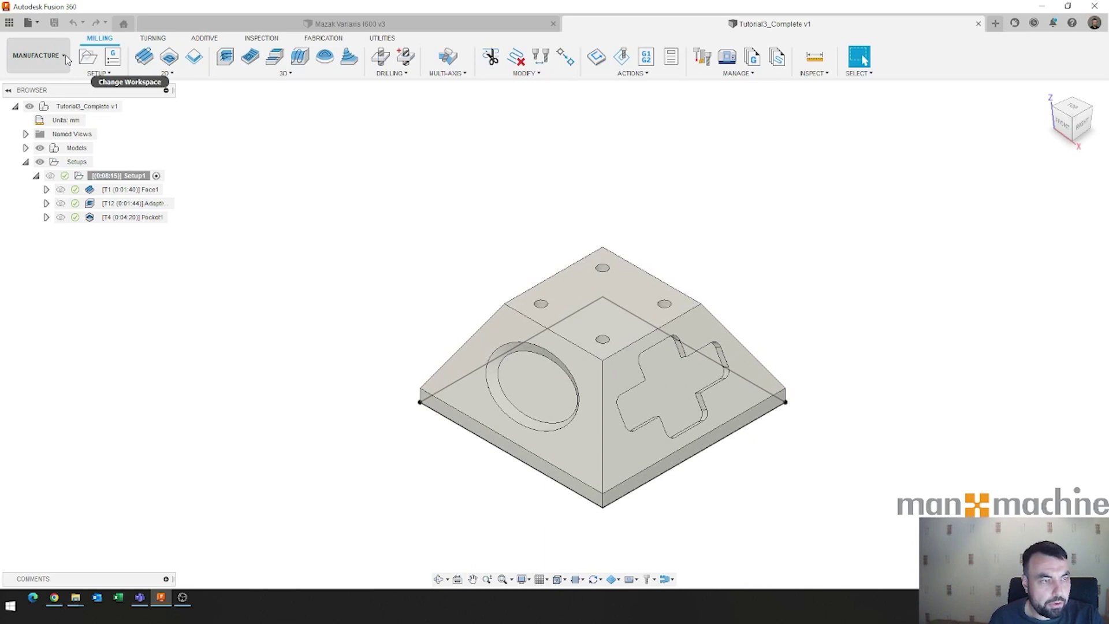
Edit Setup1 and assign the local Custom Milling 4 machine, the Mazak Variaxis i600, to it
right_click(132, 180)
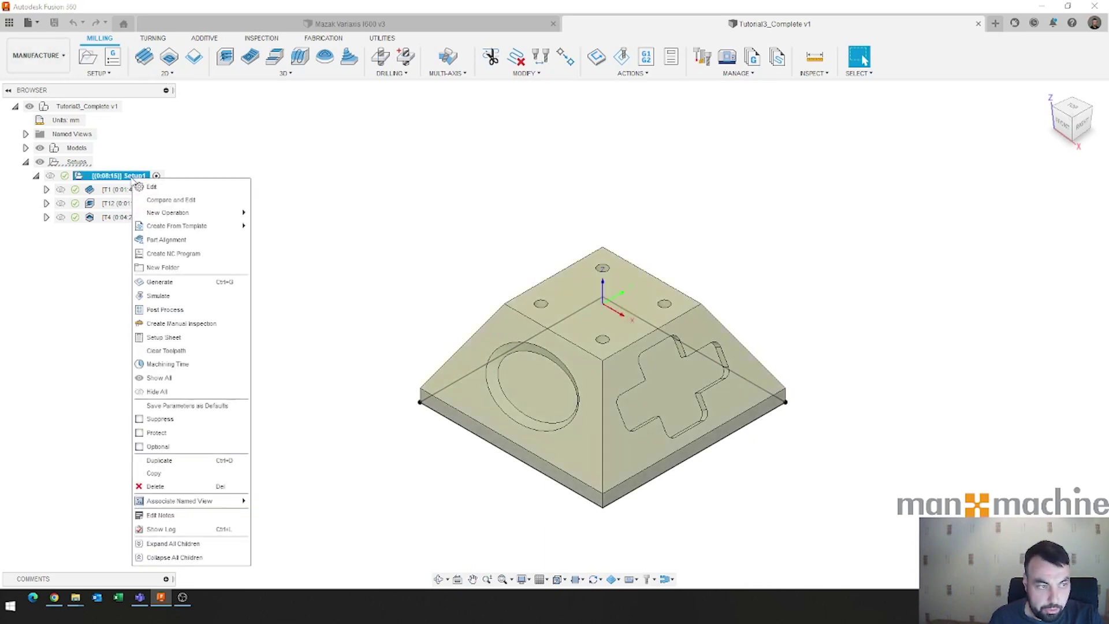
click(152, 187)
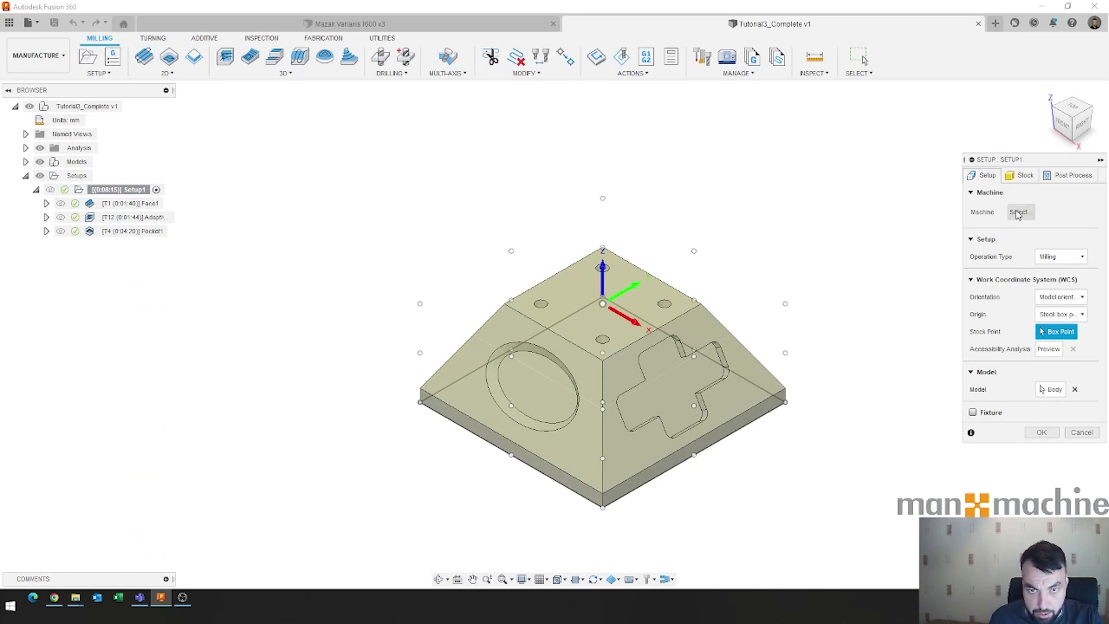
click(1020, 212)
scroll(624, 345, down, 2)
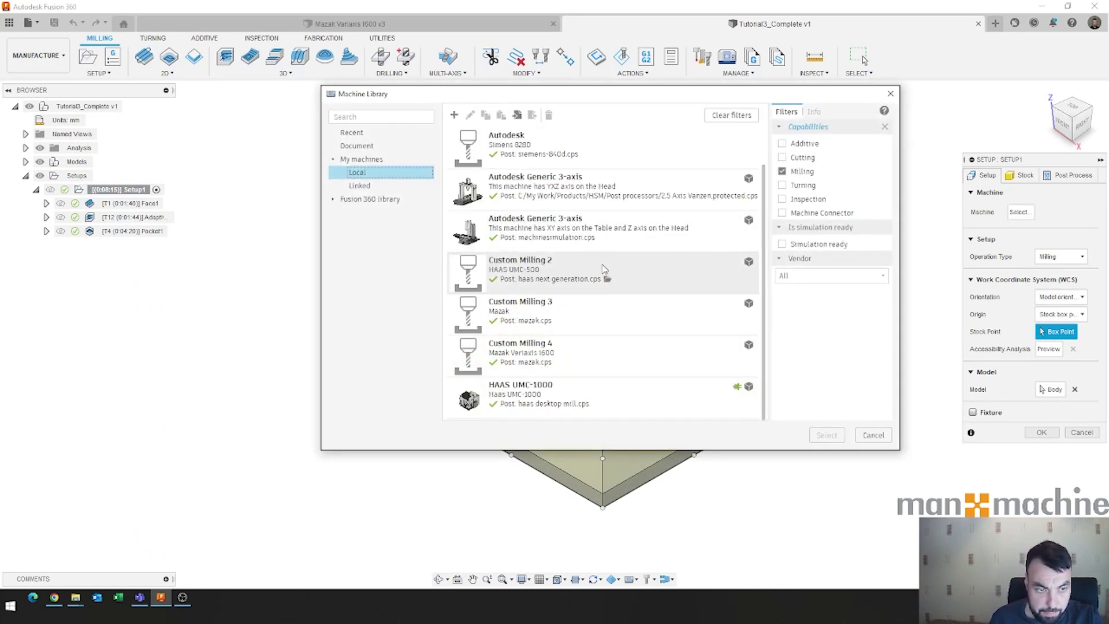
click(577, 355)
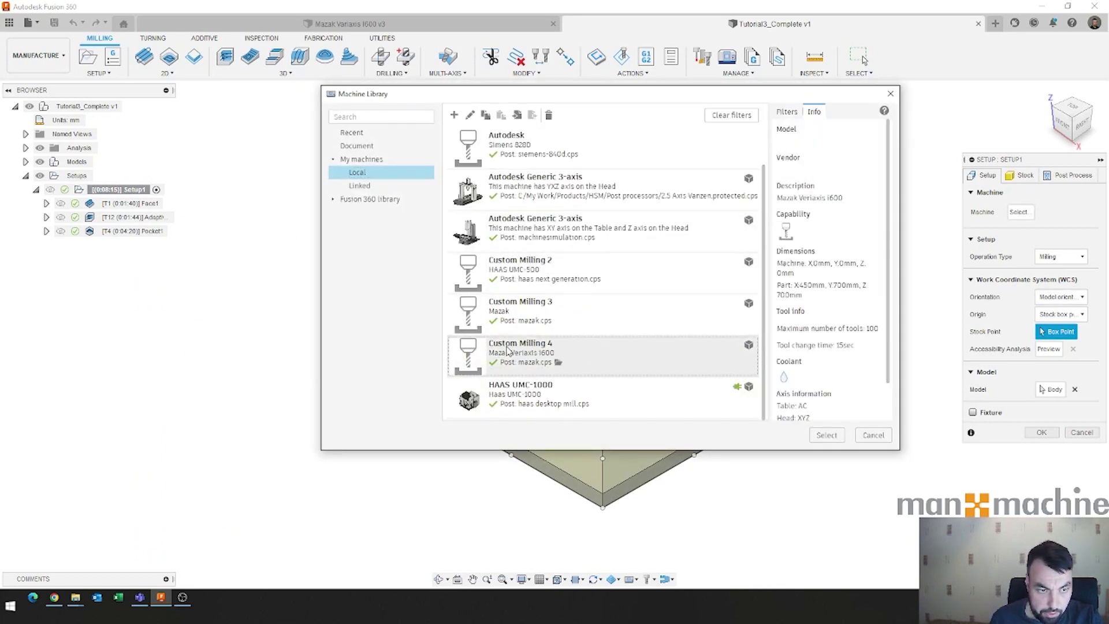
click(827, 435)
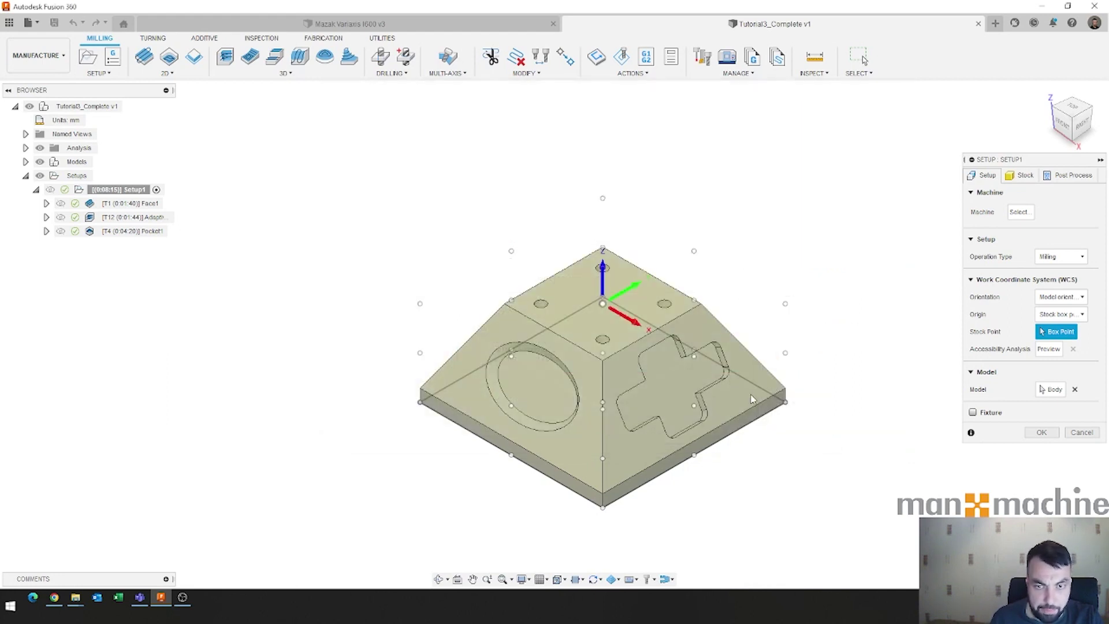
middle_drag(814, 350, 764, 349)
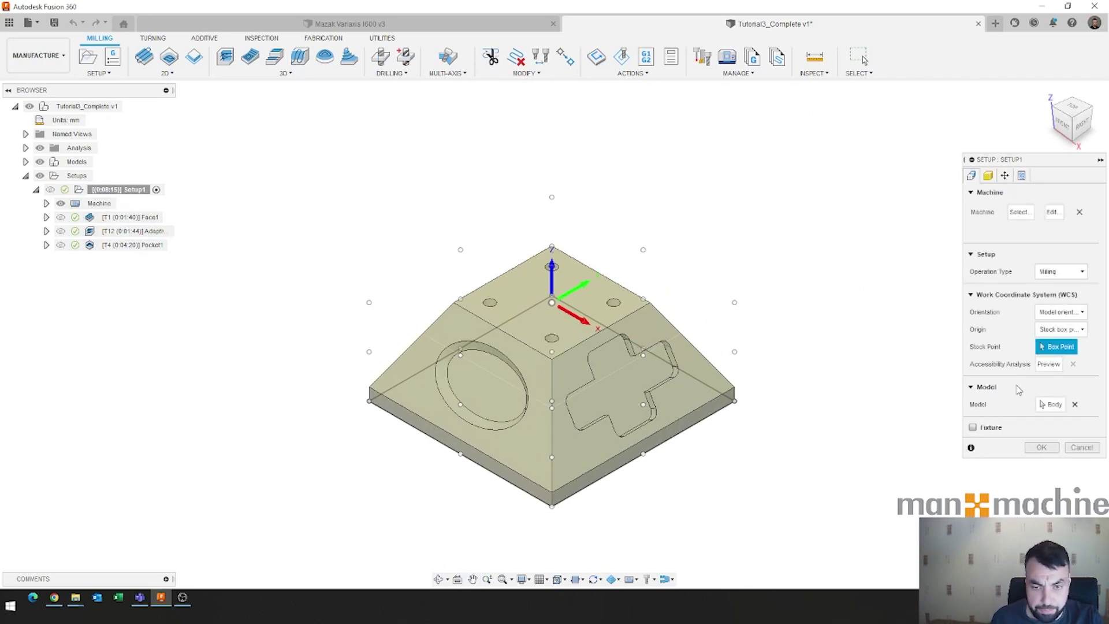
click(1042, 448)
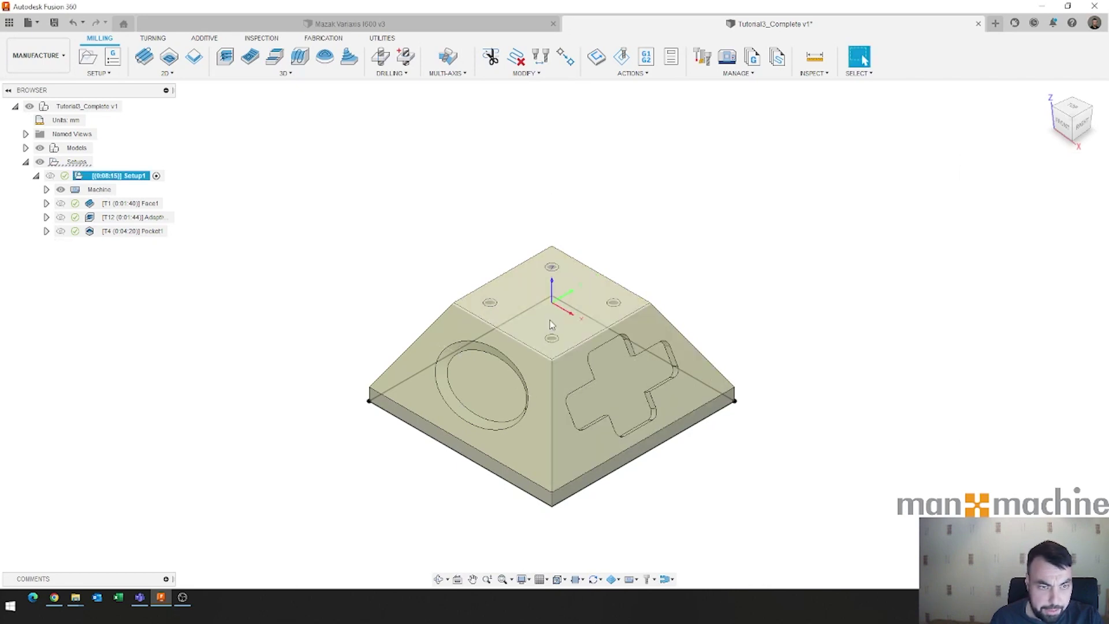
Add the Face1 operation to a new pattern and set the pattern type to circular
click(130, 203)
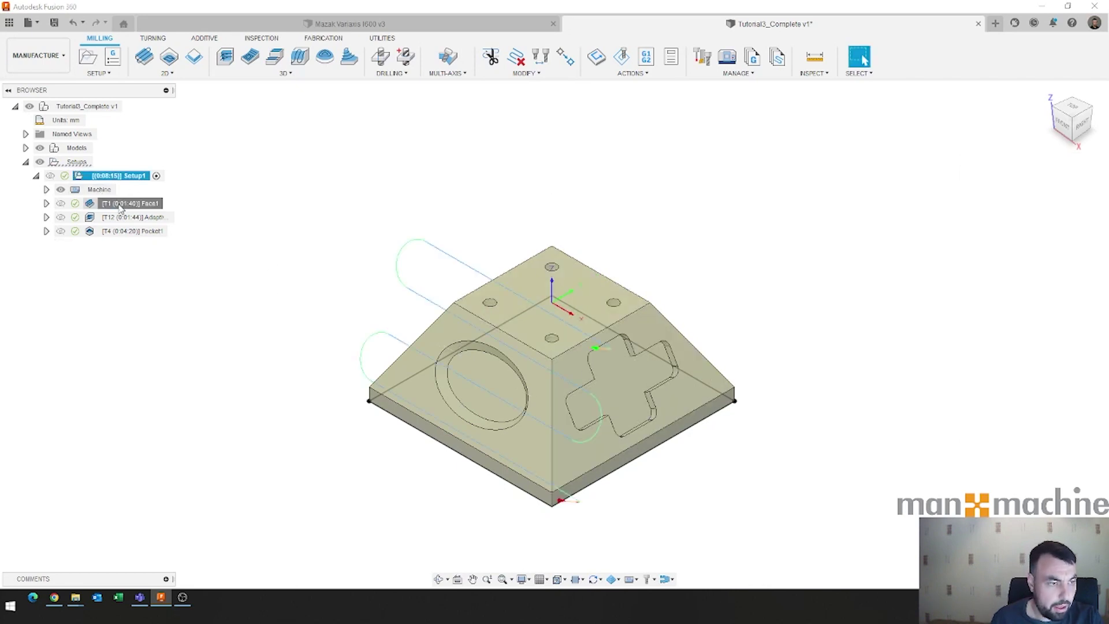
right_click(132, 204)
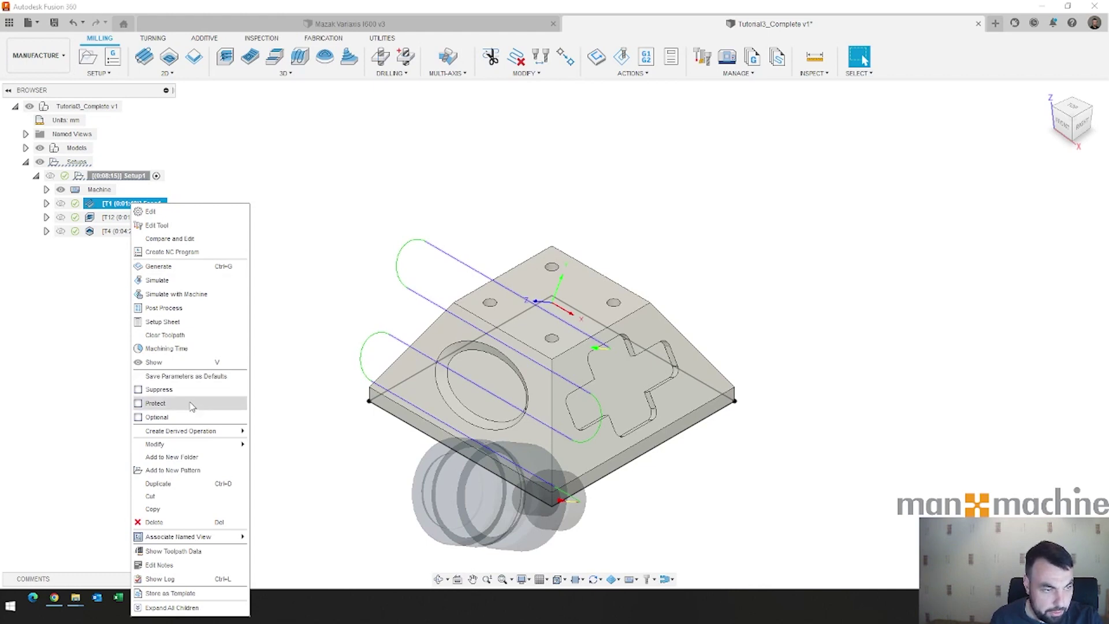
click(199, 470)
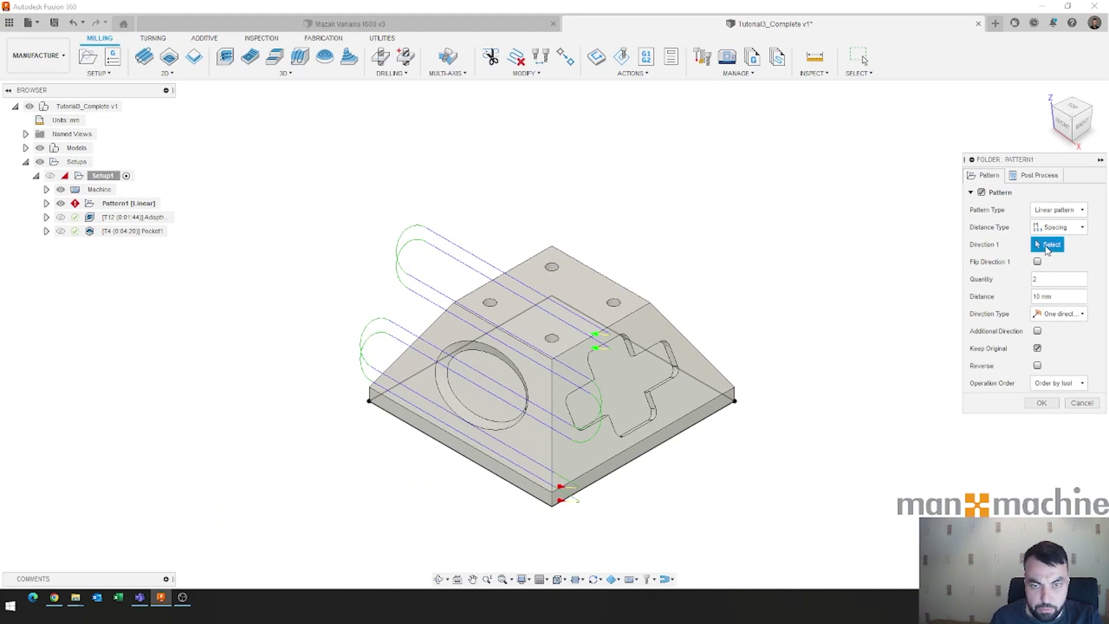
click(1059, 210)
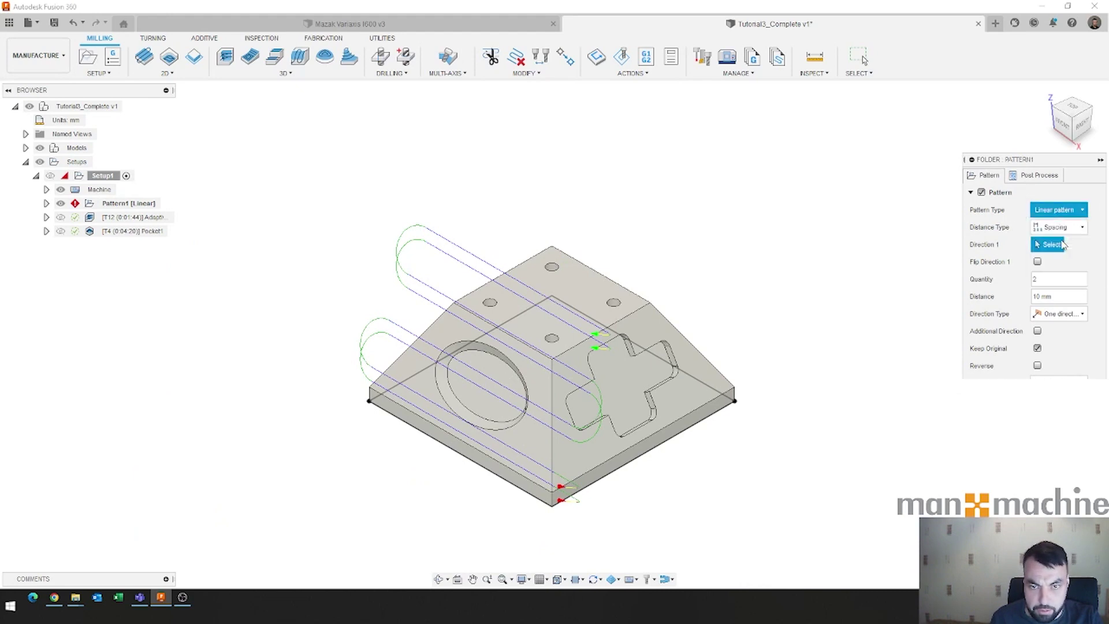
click(1063, 245)
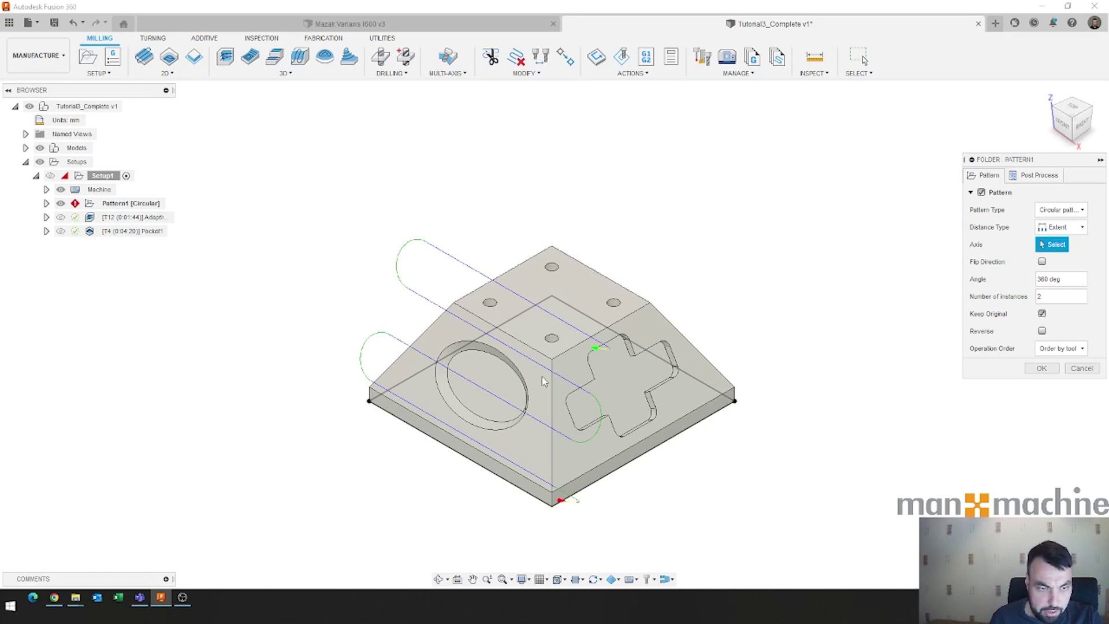
Pattern the facing operation around the model's Z origin axis with 4 instances over 360 degrees
click(25, 148)
click(37, 163)
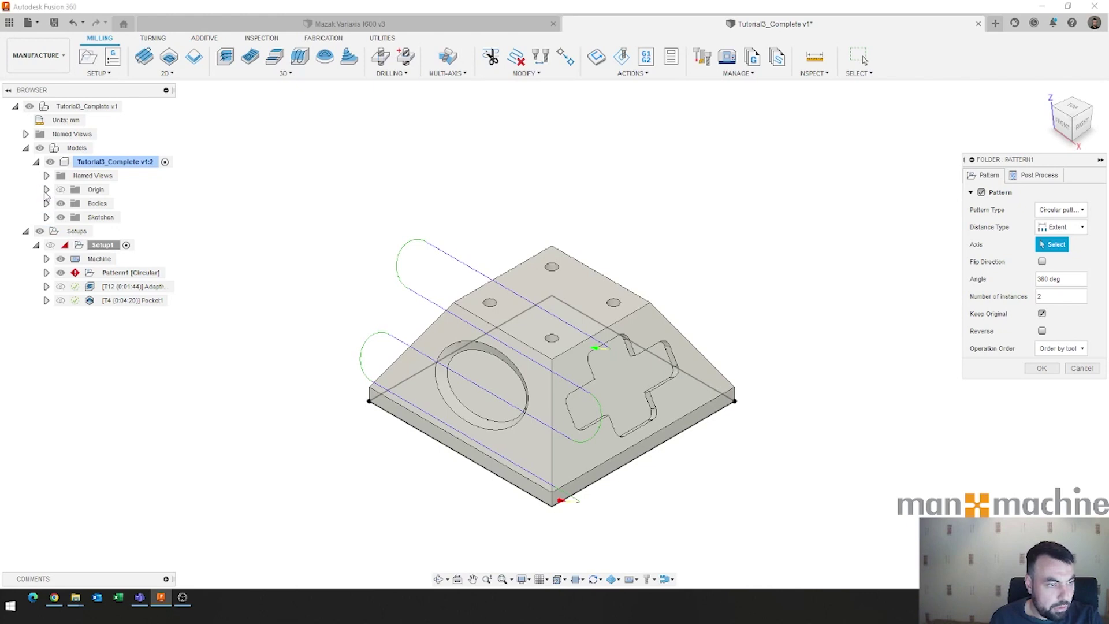
click(46, 191)
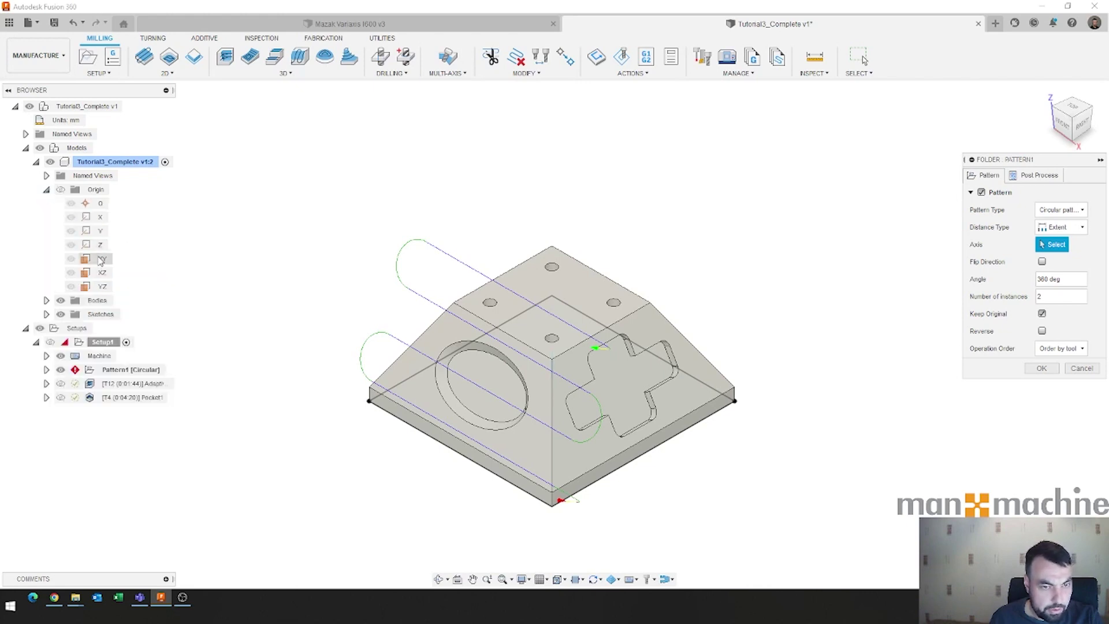
click(97, 247)
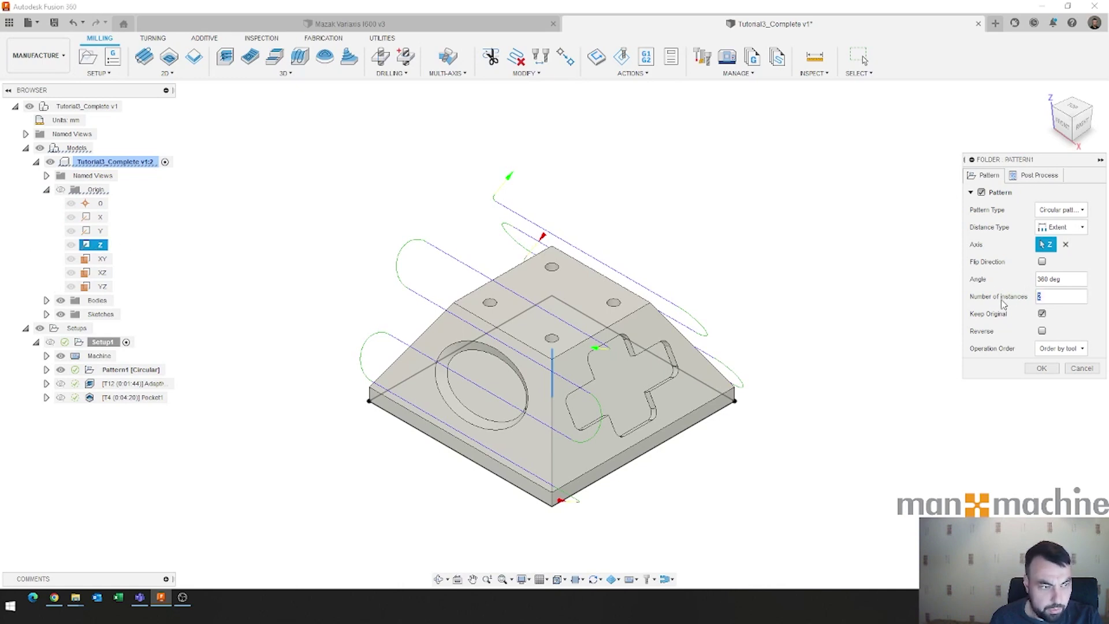
text(4)
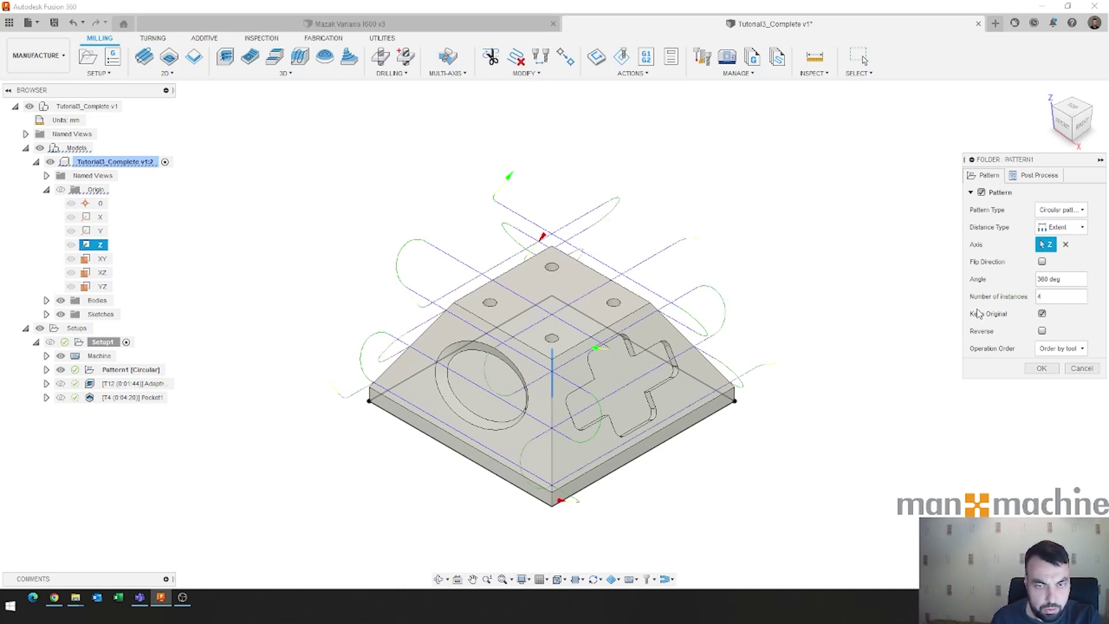
click(1041, 368)
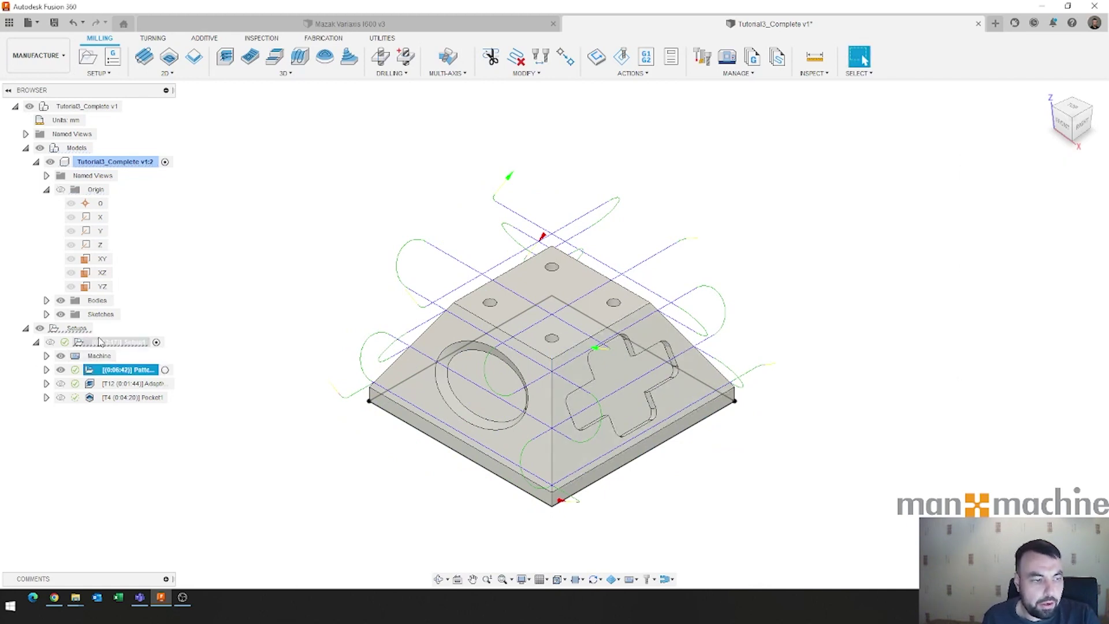
Start a simulation with machine for all operations in Setup1
click(97, 342)
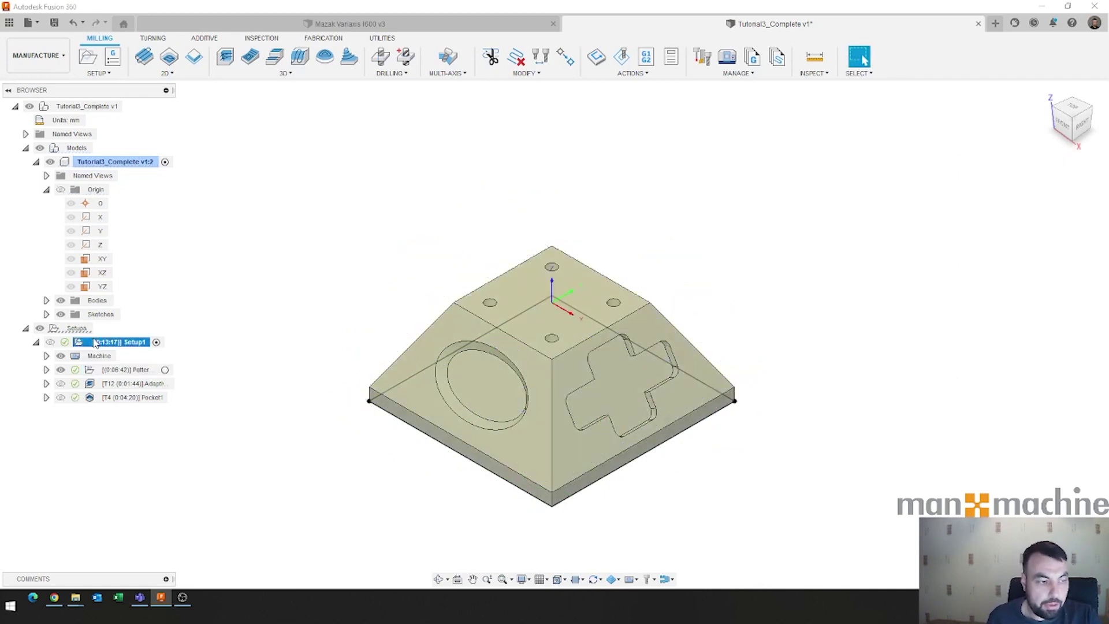
click(735, 74)
click(632, 73)
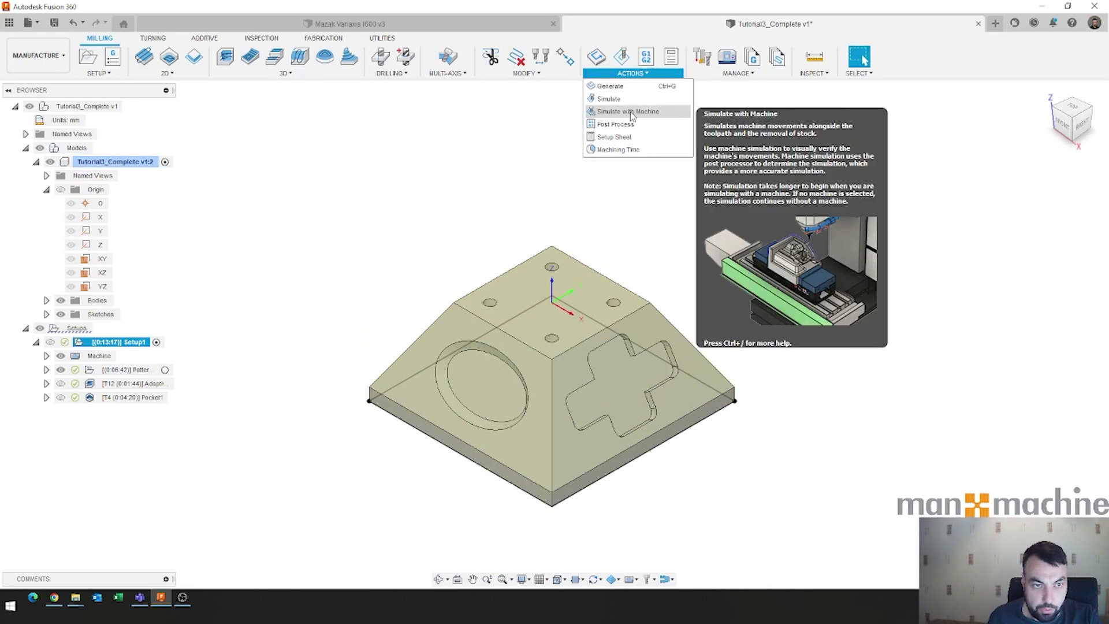
right_click(137, 345)
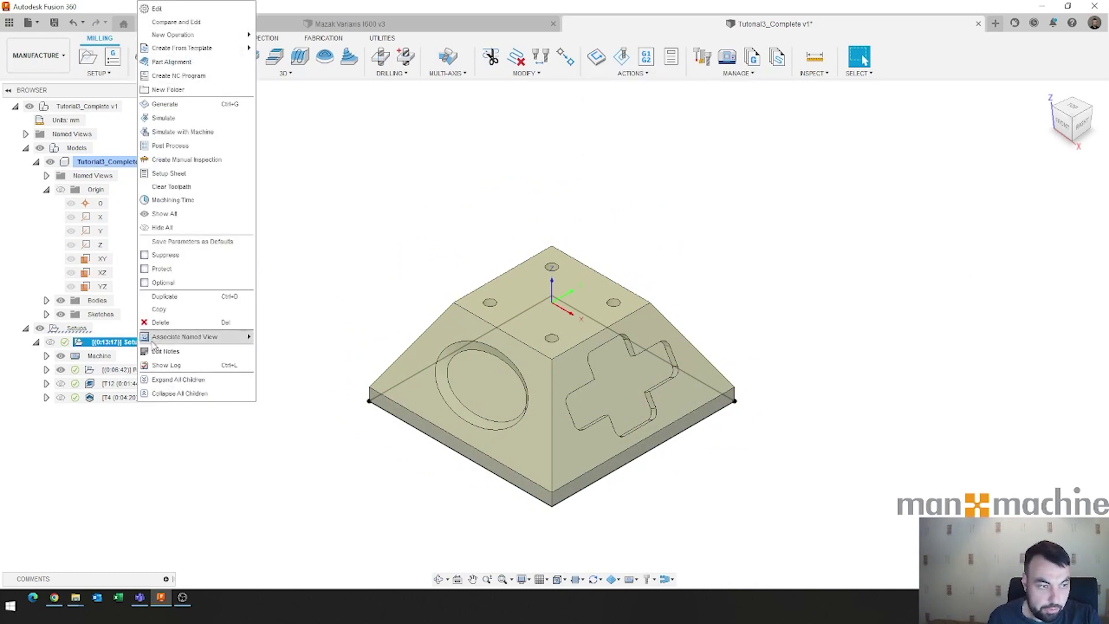
click(209, 133)
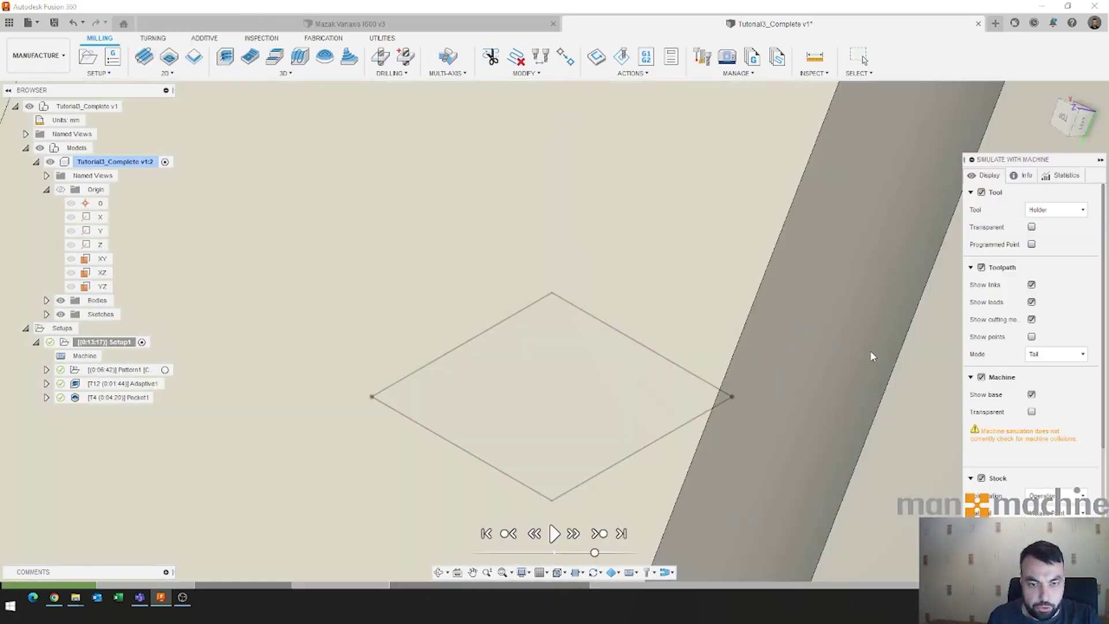
Set the simulation viewpoint to Machine base with the front of the Mazak facing the viewer
scroll(677, 381, down, 10)
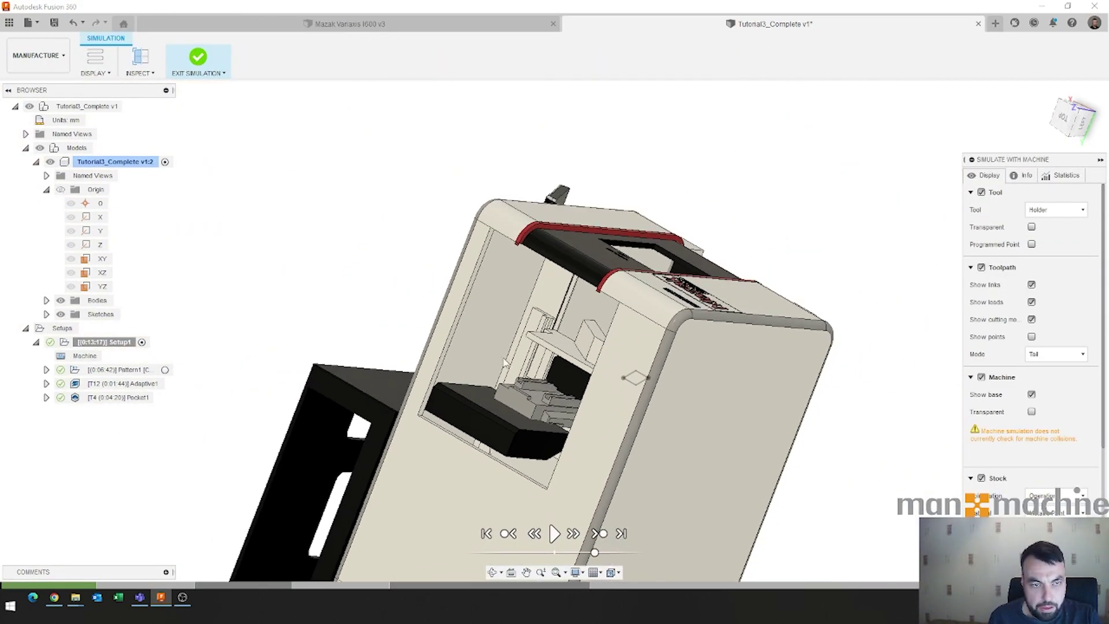
shift+middle_drag(501, 351, 745, 312)
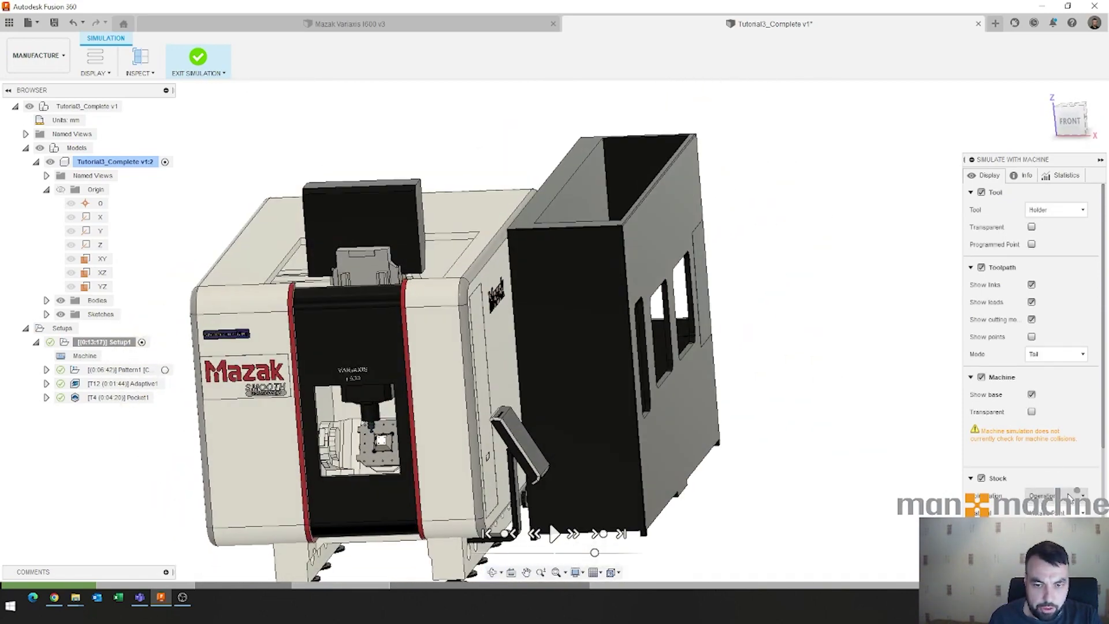
scroll(1004, 494, down, 4)
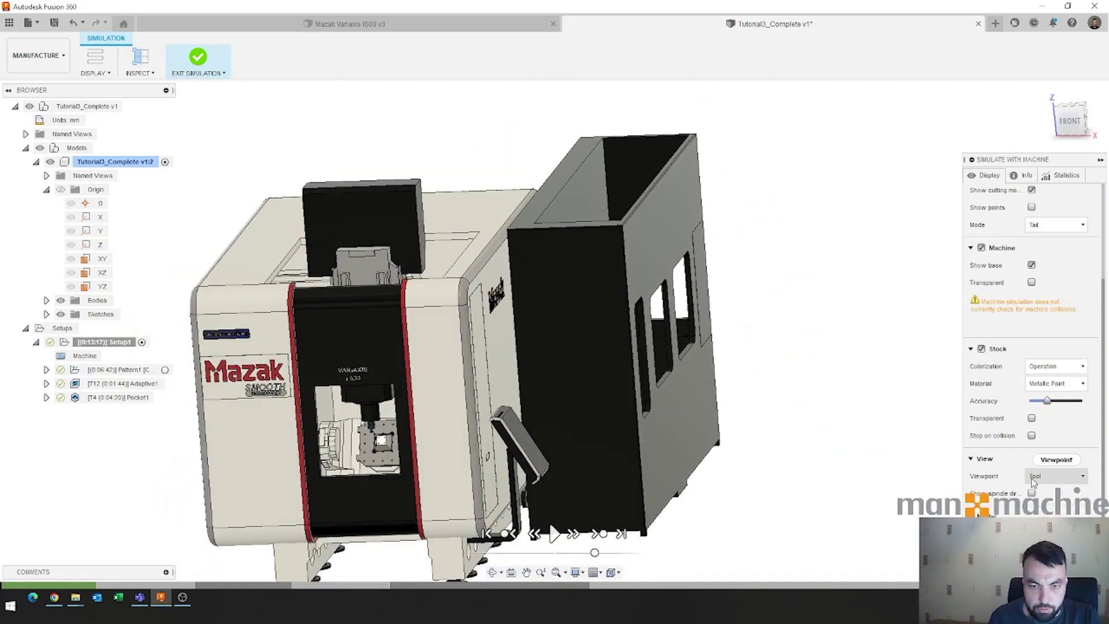
scroll(399, 485, up, 4)
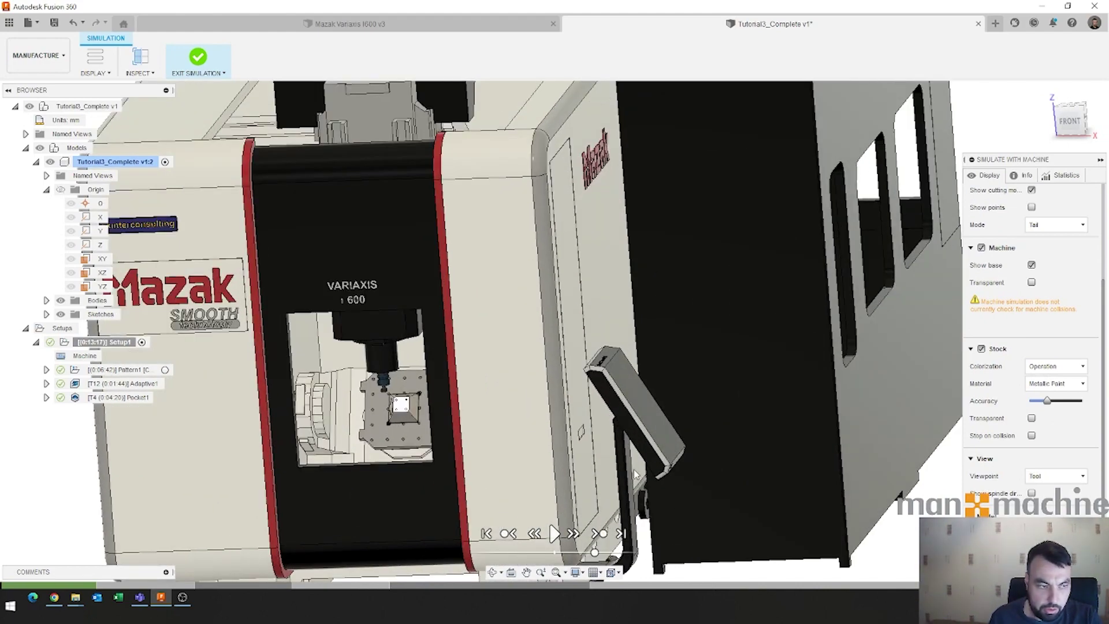
mouse_move(640, 469)
shift+middle_down()
mouse_move(629, 451)
mouse_move(651, 477)
shift+middle_up()
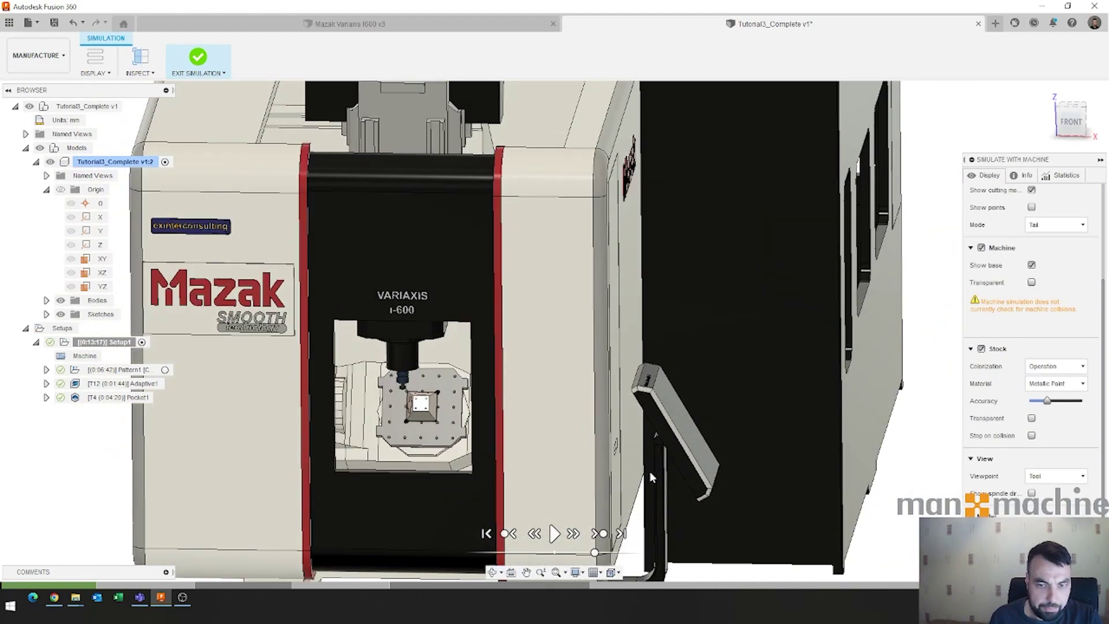
click(1057, 479)
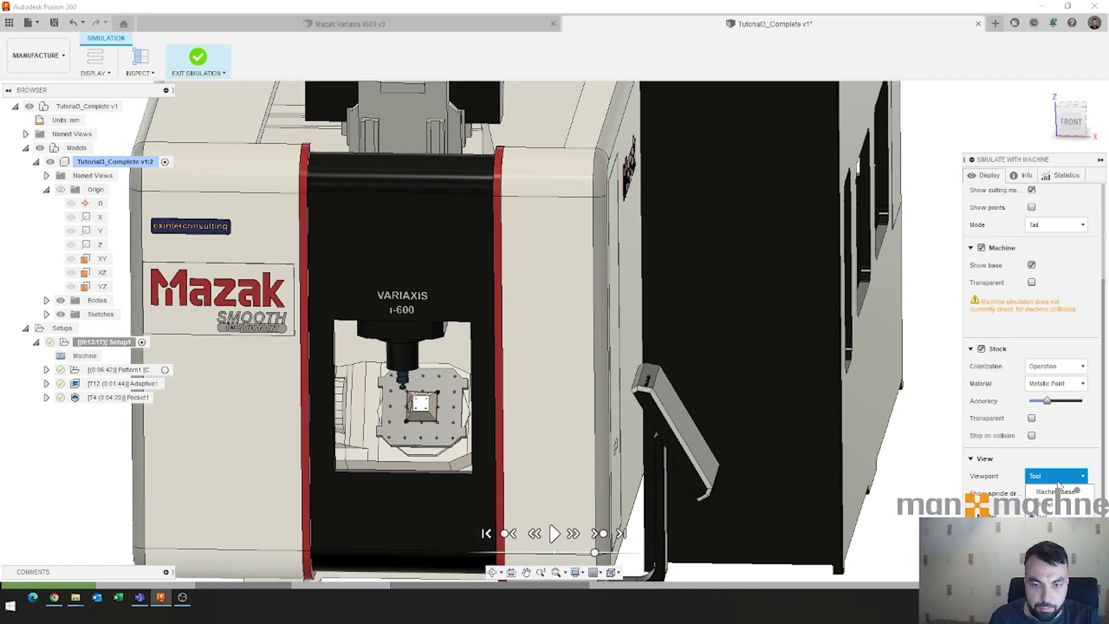
click(1049, 492)
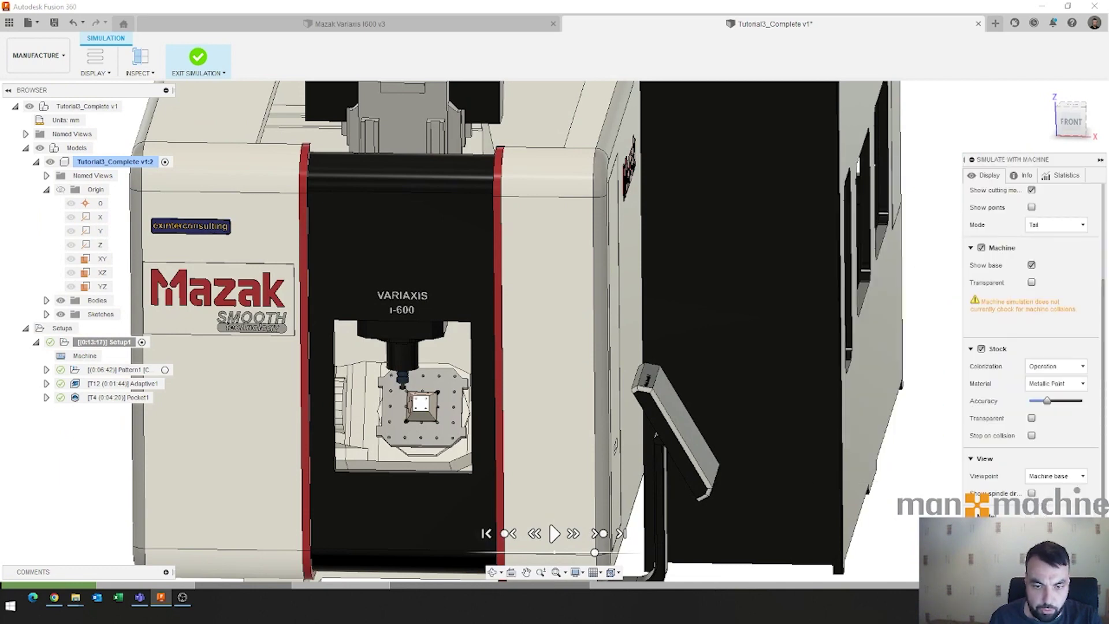
Play the machine simulation through to the Pocket1 operation, watching the table and spindle, and exit the simulation
click(554, 533)
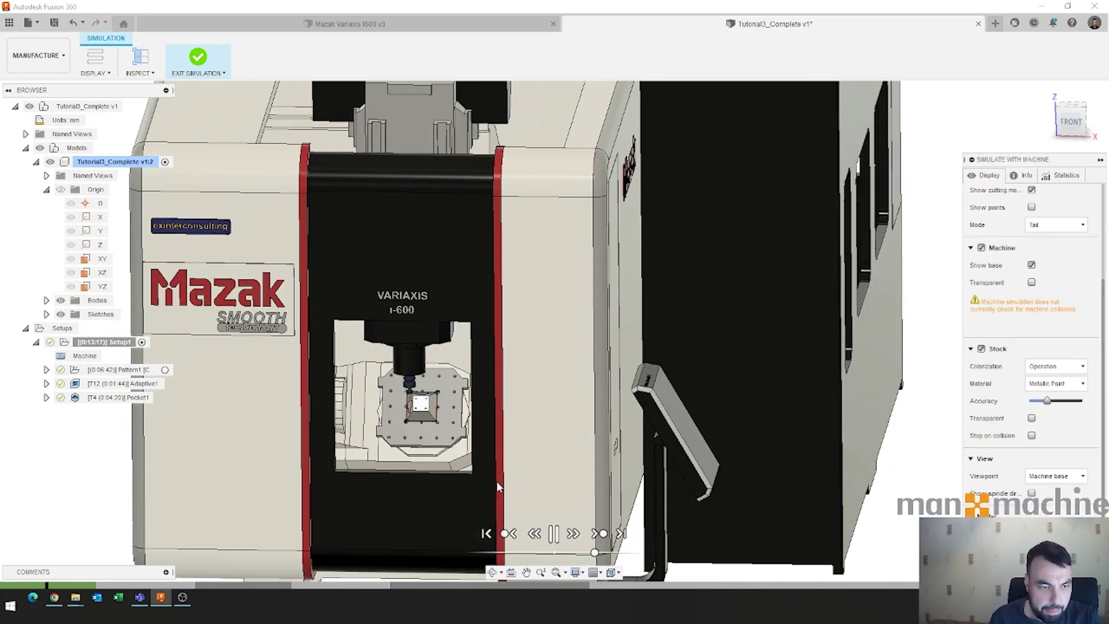
scroll(336, 470, up, 5)
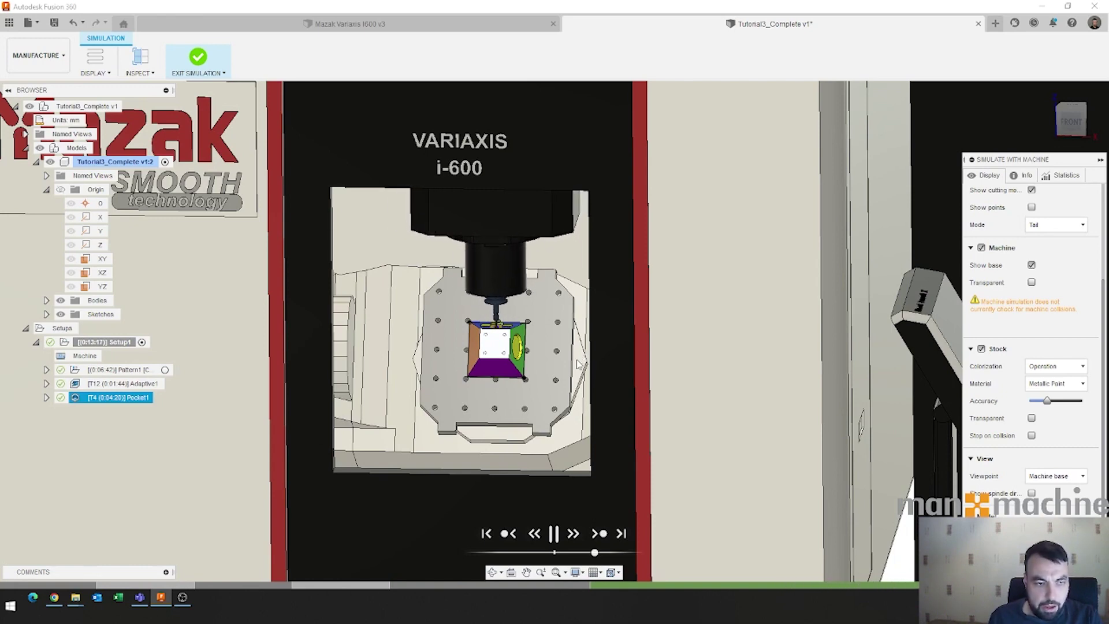
key(Escape)
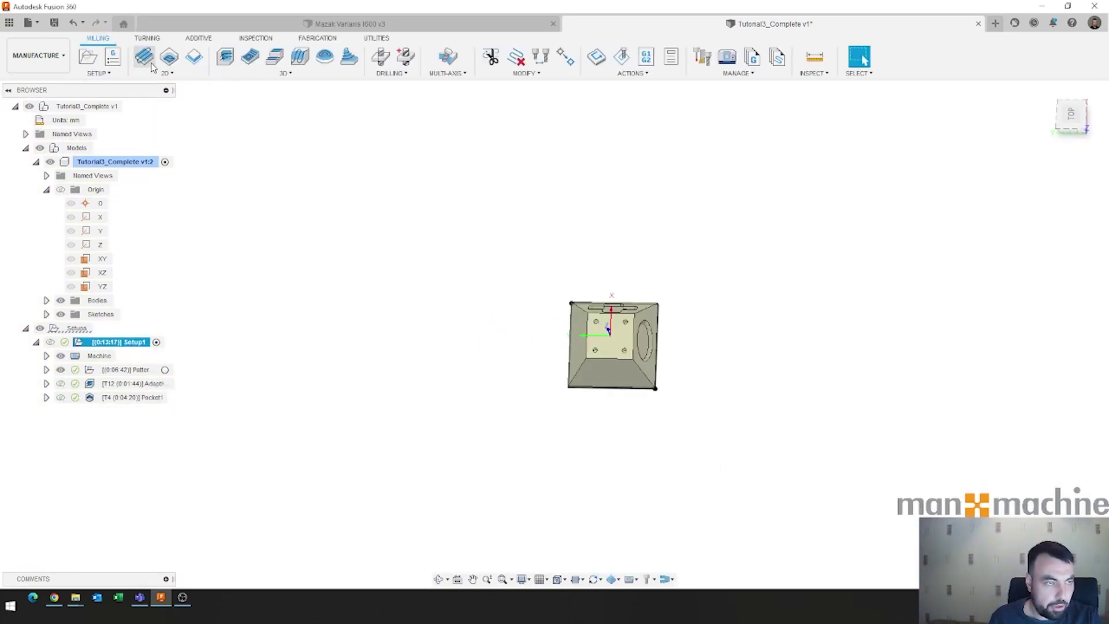
Create a 2D Face operation with the default settings and place it ahead of the circular pattern in Setup1
click(151, 66)
click(1041, 478)
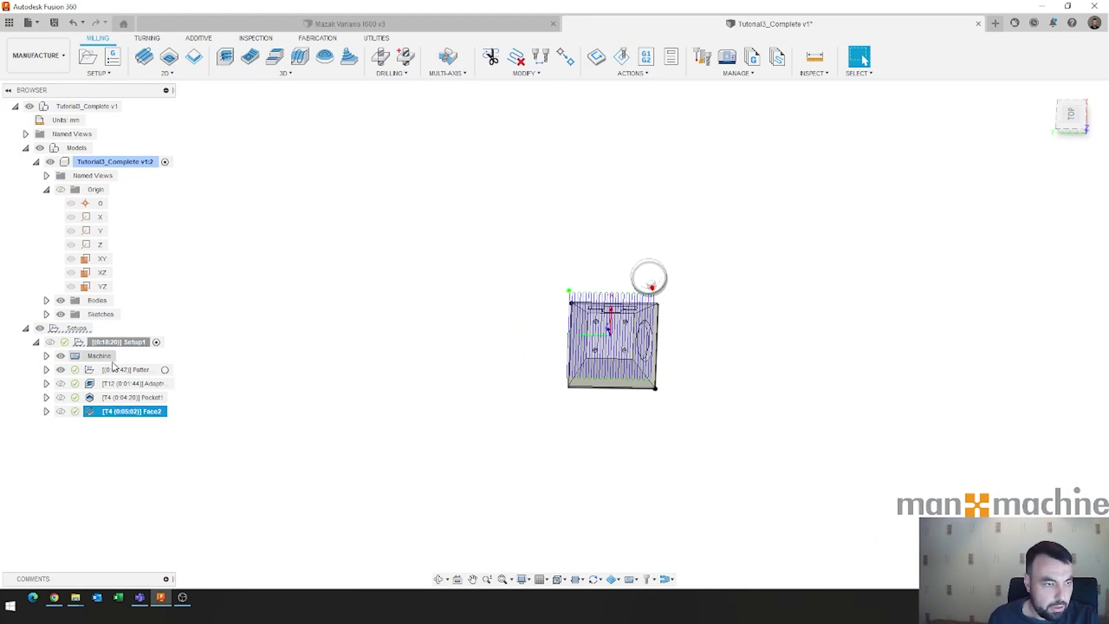
drag(116, 411, 155, 380)
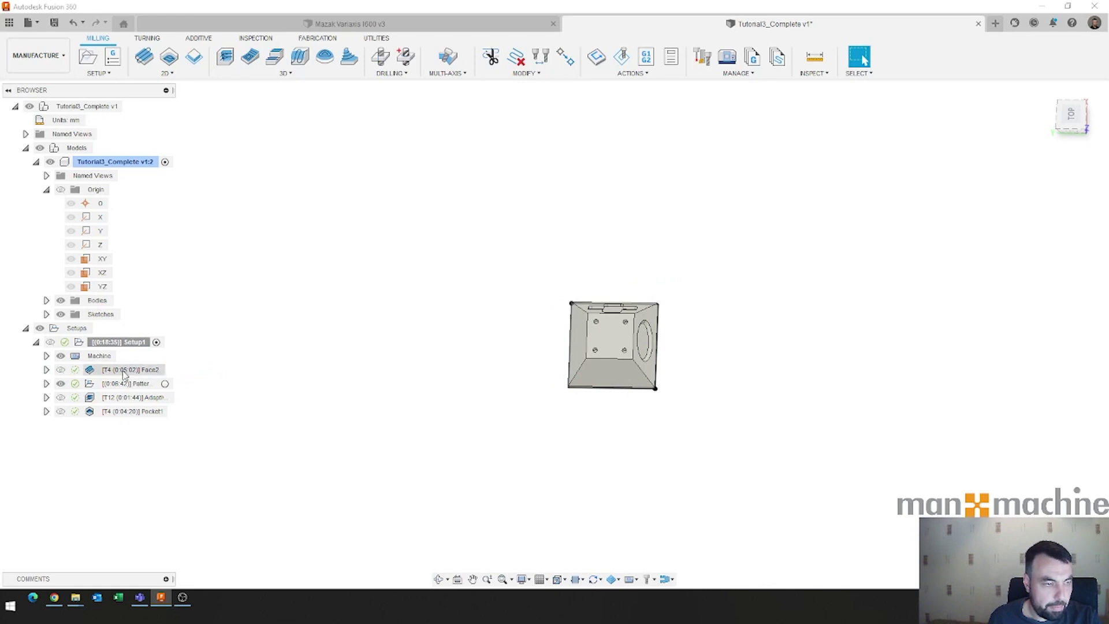
Simulate Setup1 with the machine again, playing from the new top facing operation through to Pocket1
click(93, 356)
click(100, 345)
right_click(101, 344)
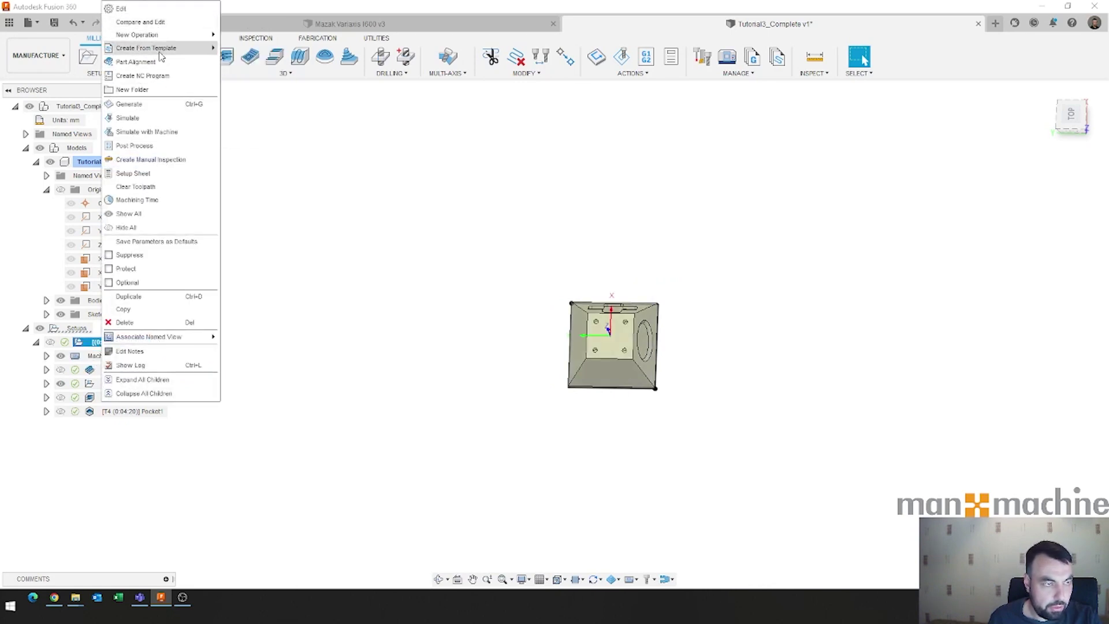
click(161, 132)
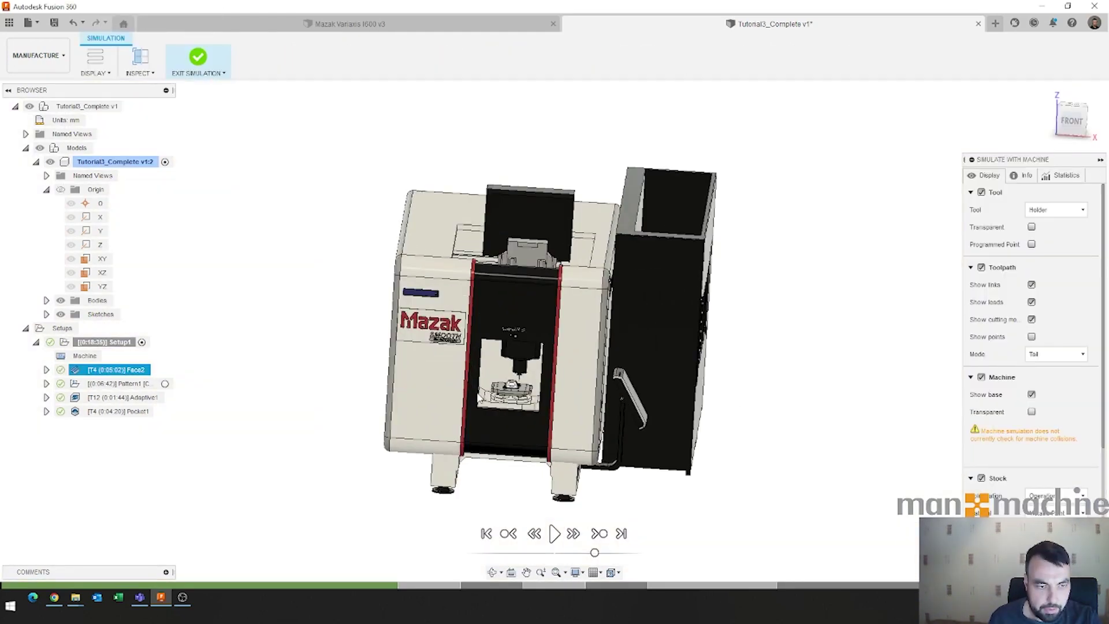
scroll(520, 398, up, 4)
click(554, 533)
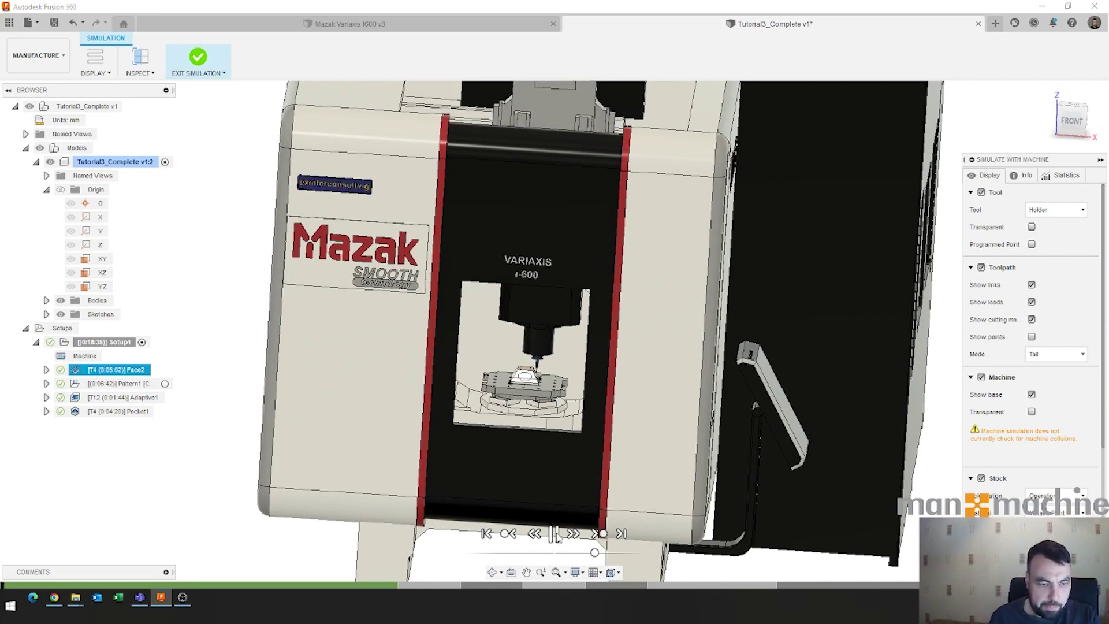
scroll(455, 358, up, 3)
scroll(462, 361, up, 4)
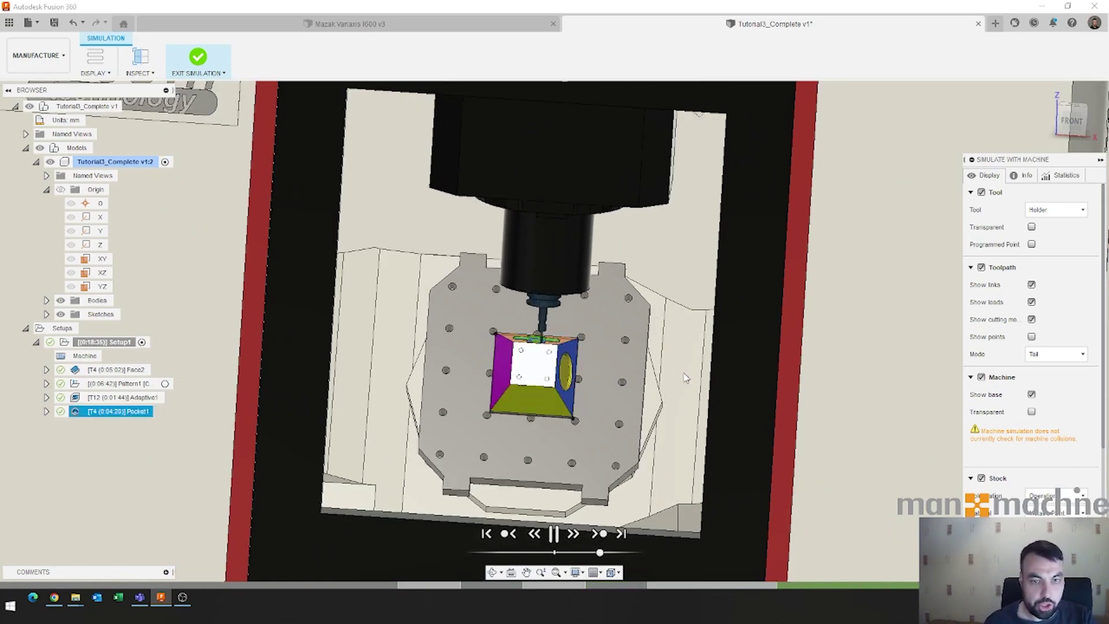
scroll(590, 426, down, 5)
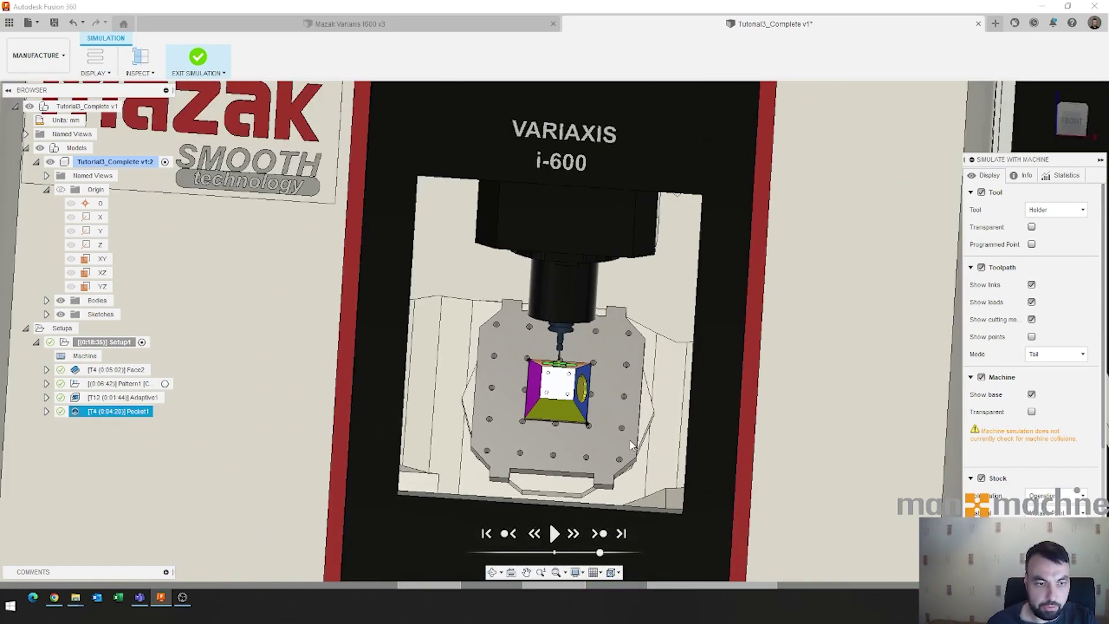